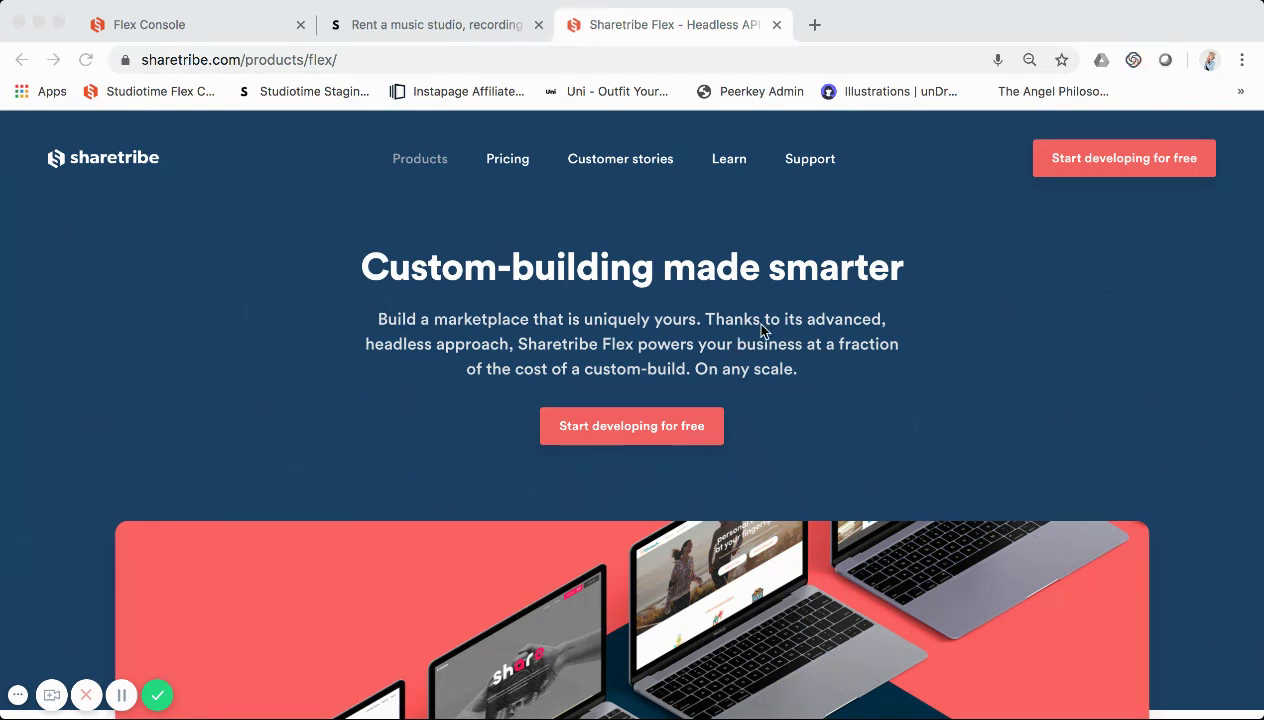
- Scroll the Flex page to 'The features you need to succeed', then switch to the Studiotime test users list
scroll(751, 320, down, 1)
scroll(751, 320, up, 1)
scroll(762, 320, down, 3)
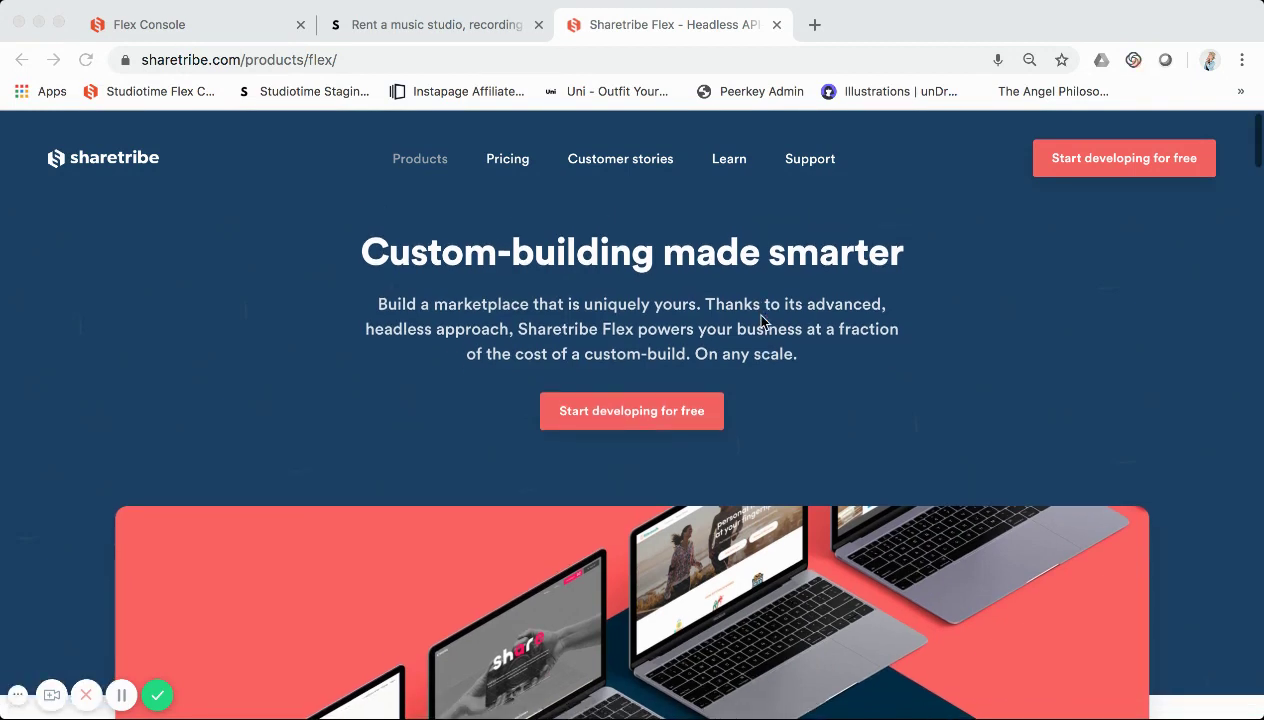
scroll(741, 255, down, 4)
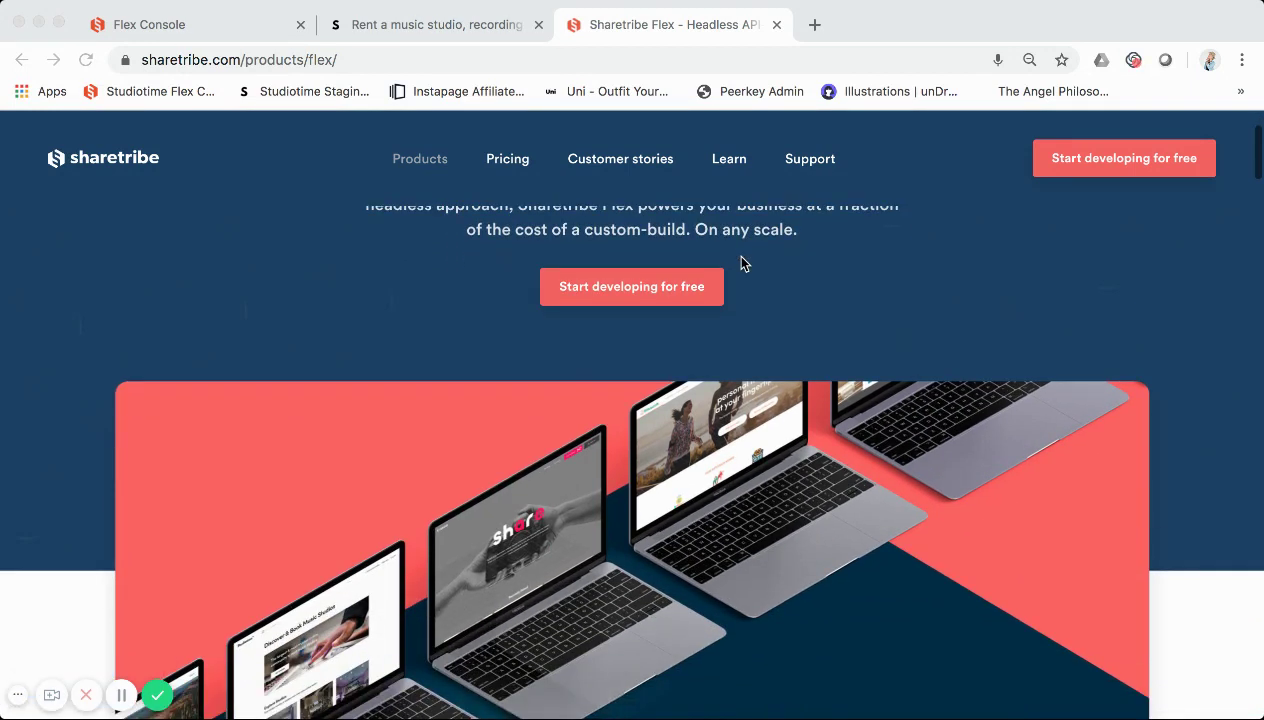
scroll(741, 262, down, 10)
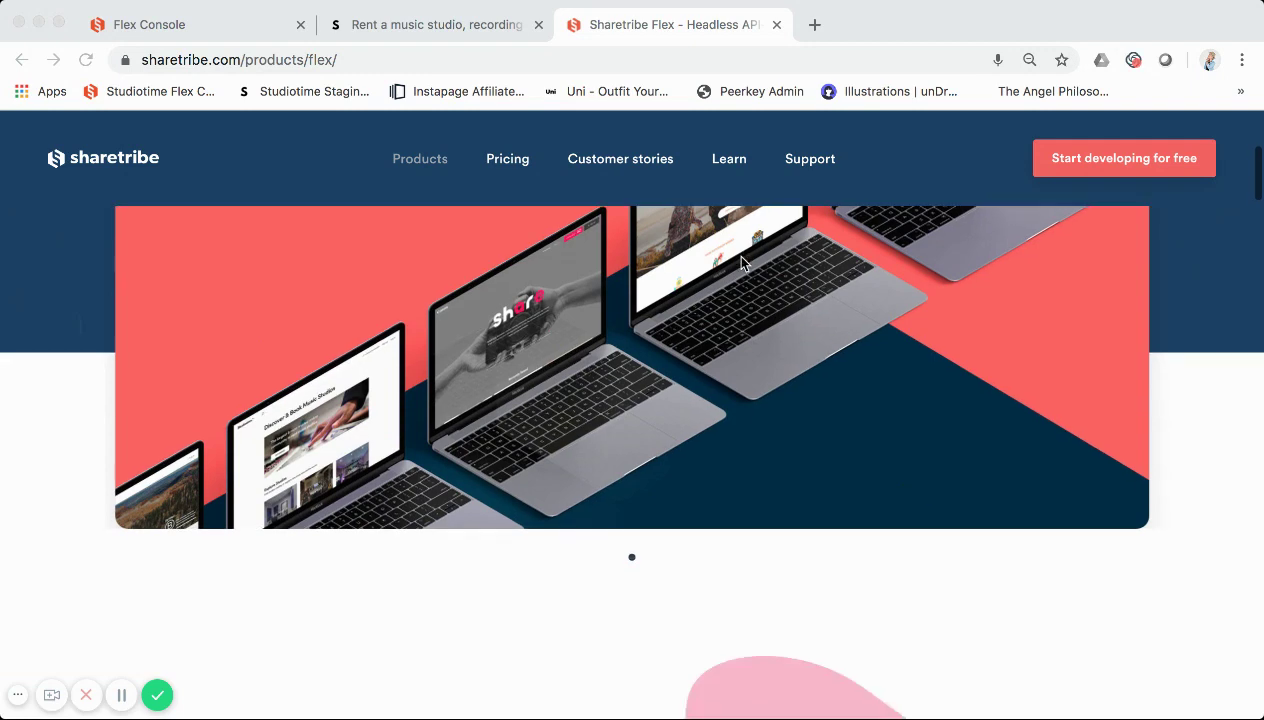
scroll(741, 263, down, 14)
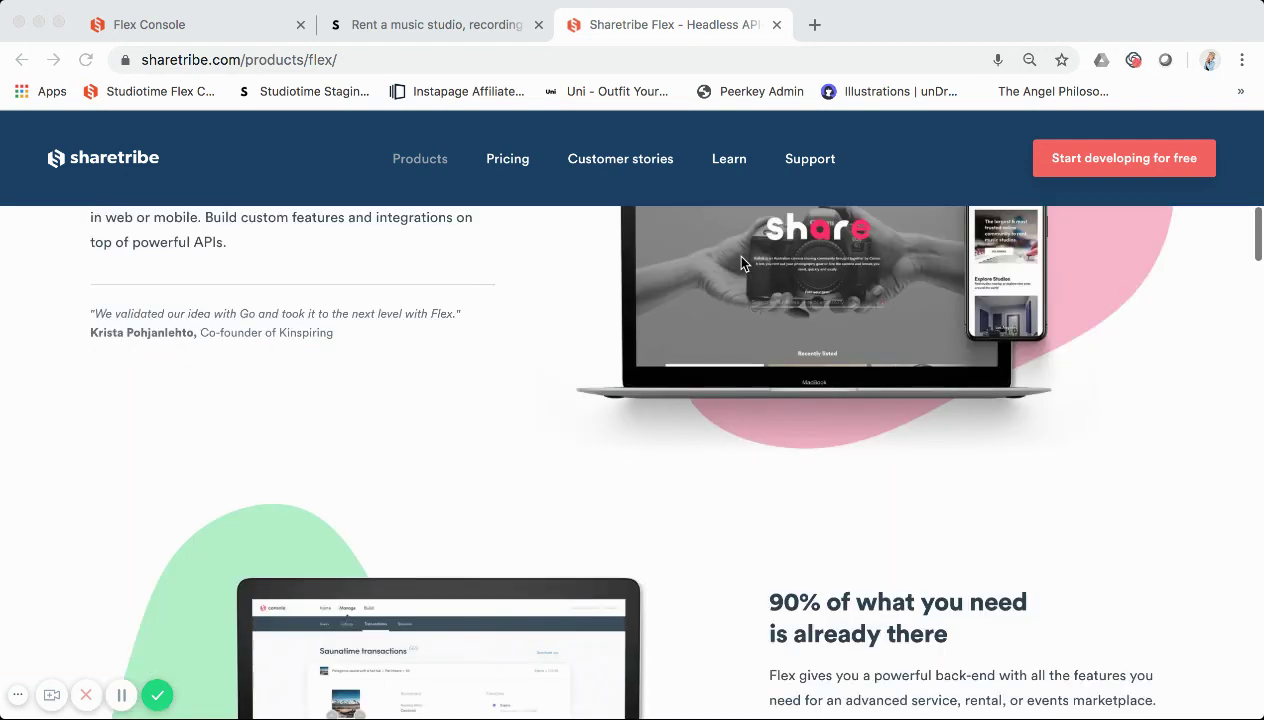
scroll(748, 420, down, 19)
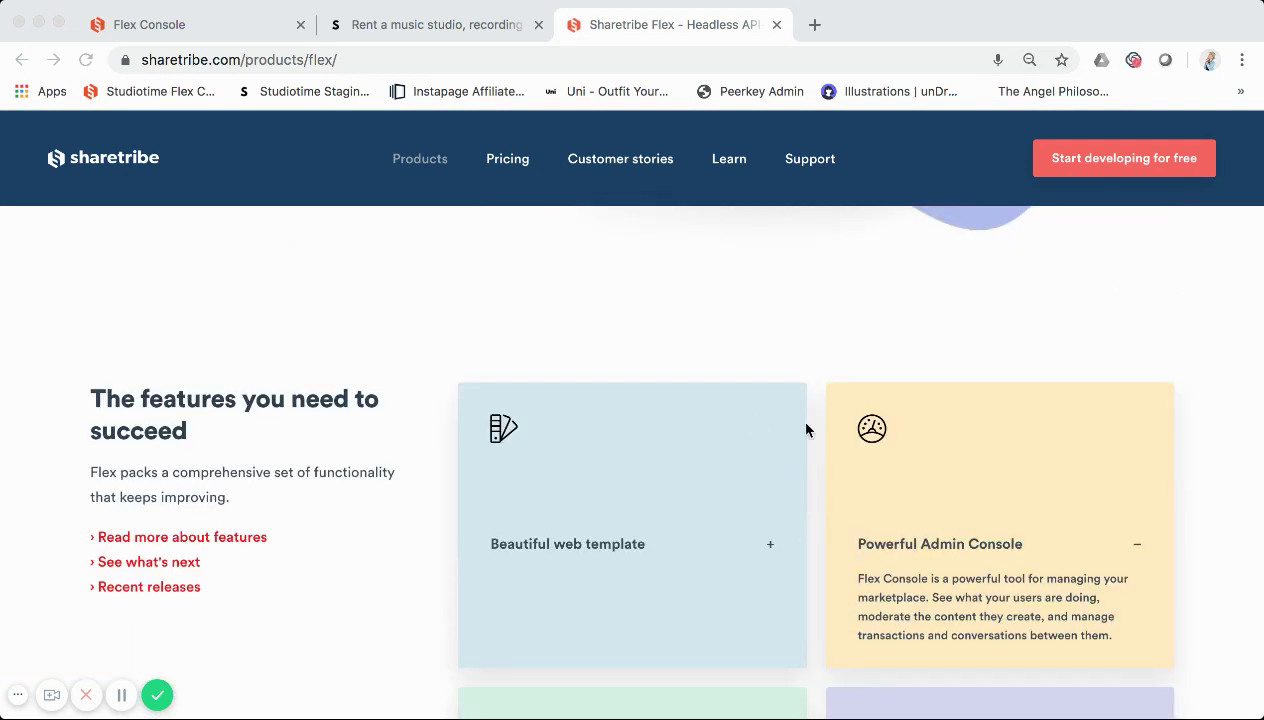
scroll(872, 502, down, 2)
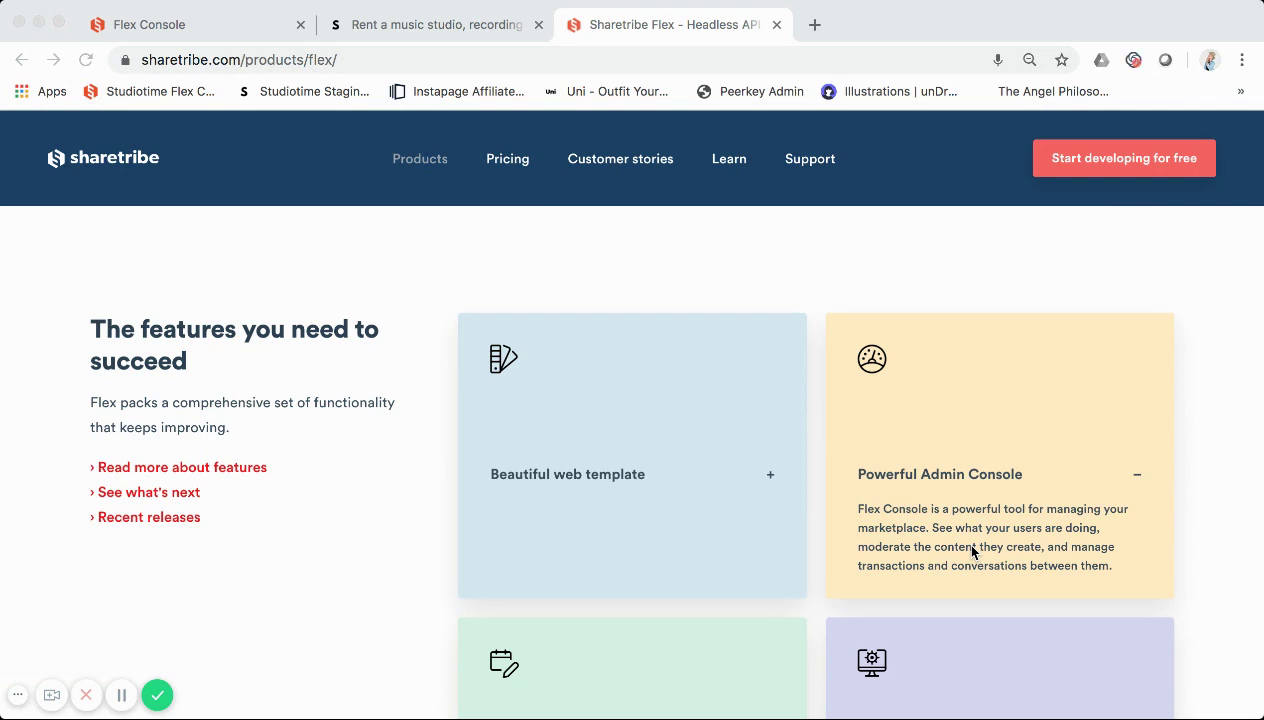
scroll(782, 567, down, 2)
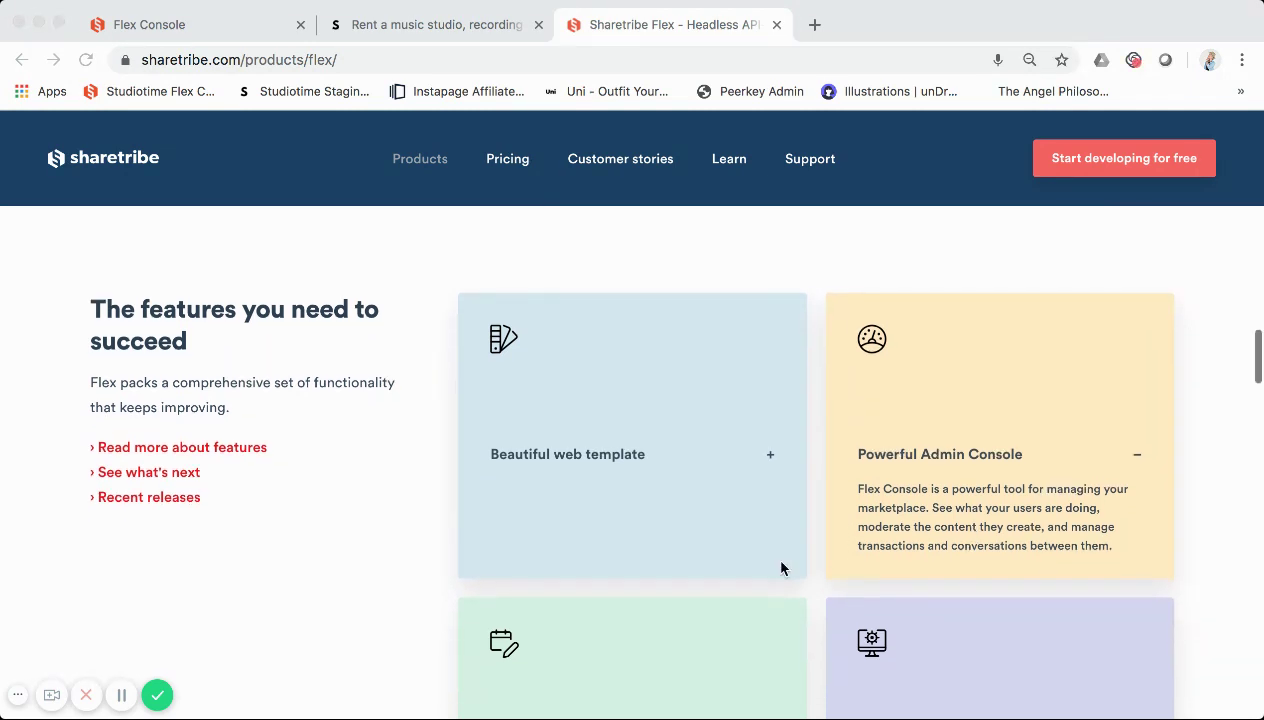
scroll(782, 567, down, 1)
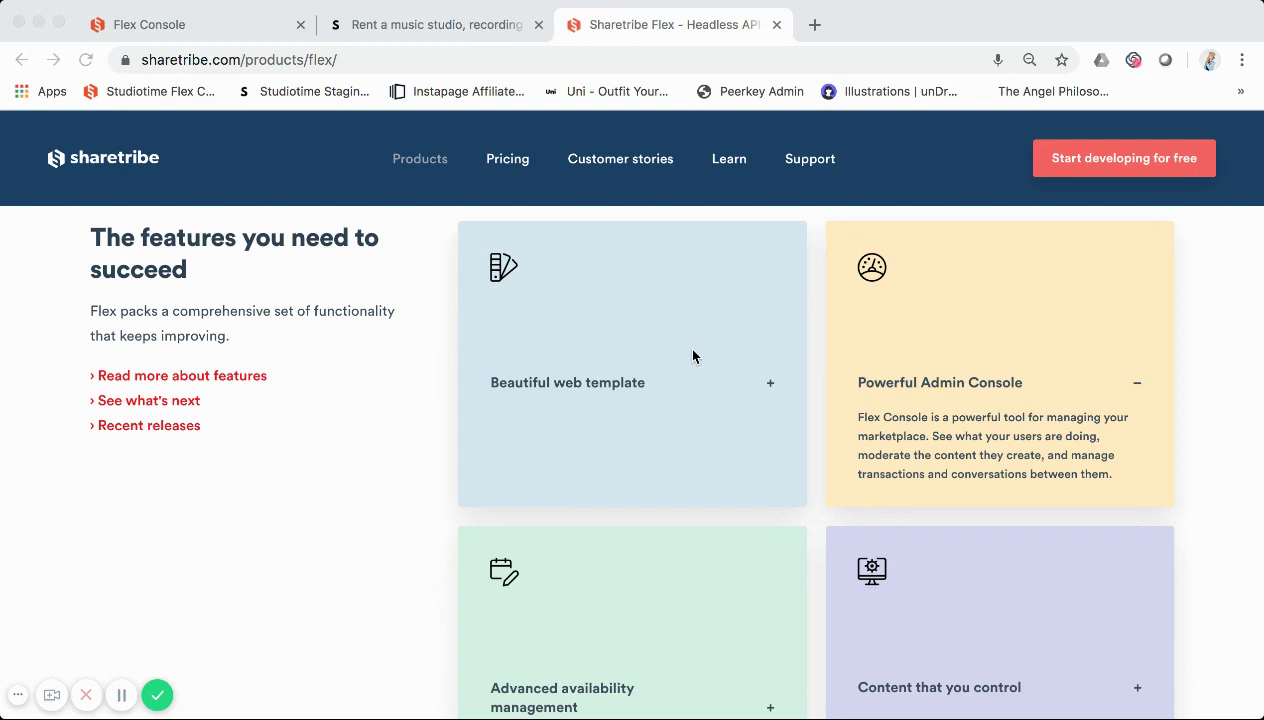
scroll(693, 356, up, 1)
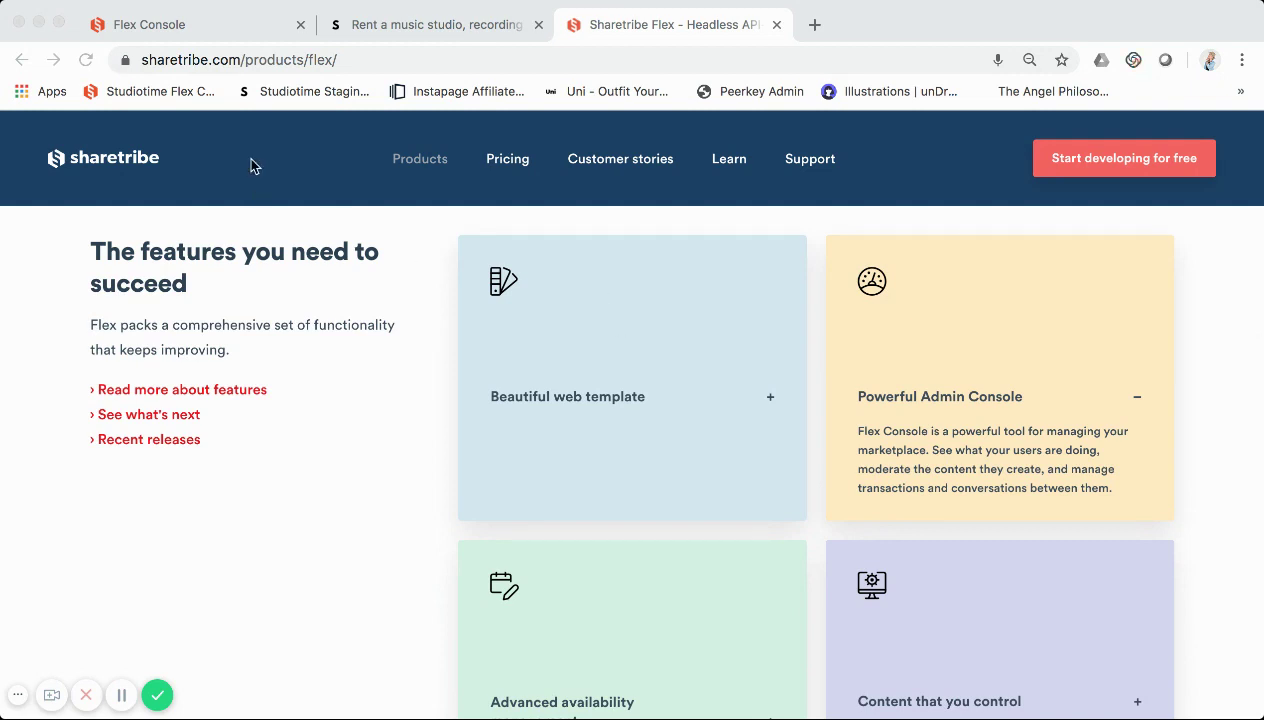
click(221, 27)
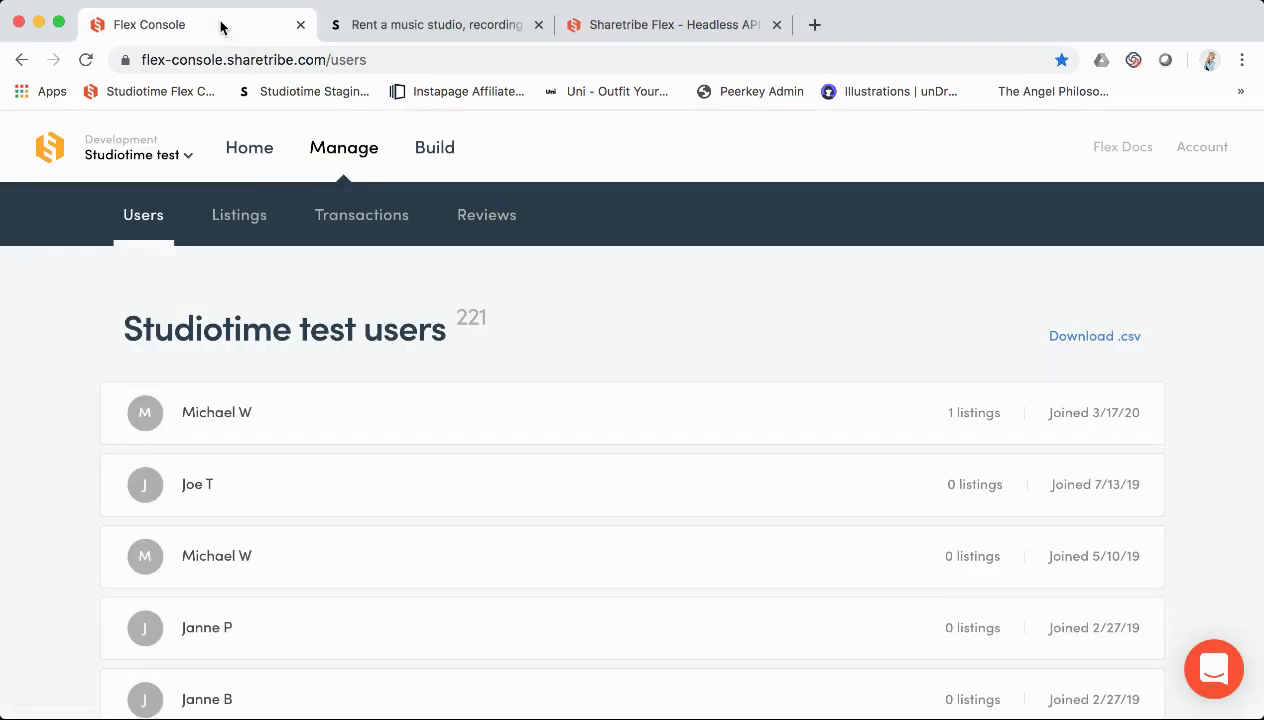
click(127, 160)
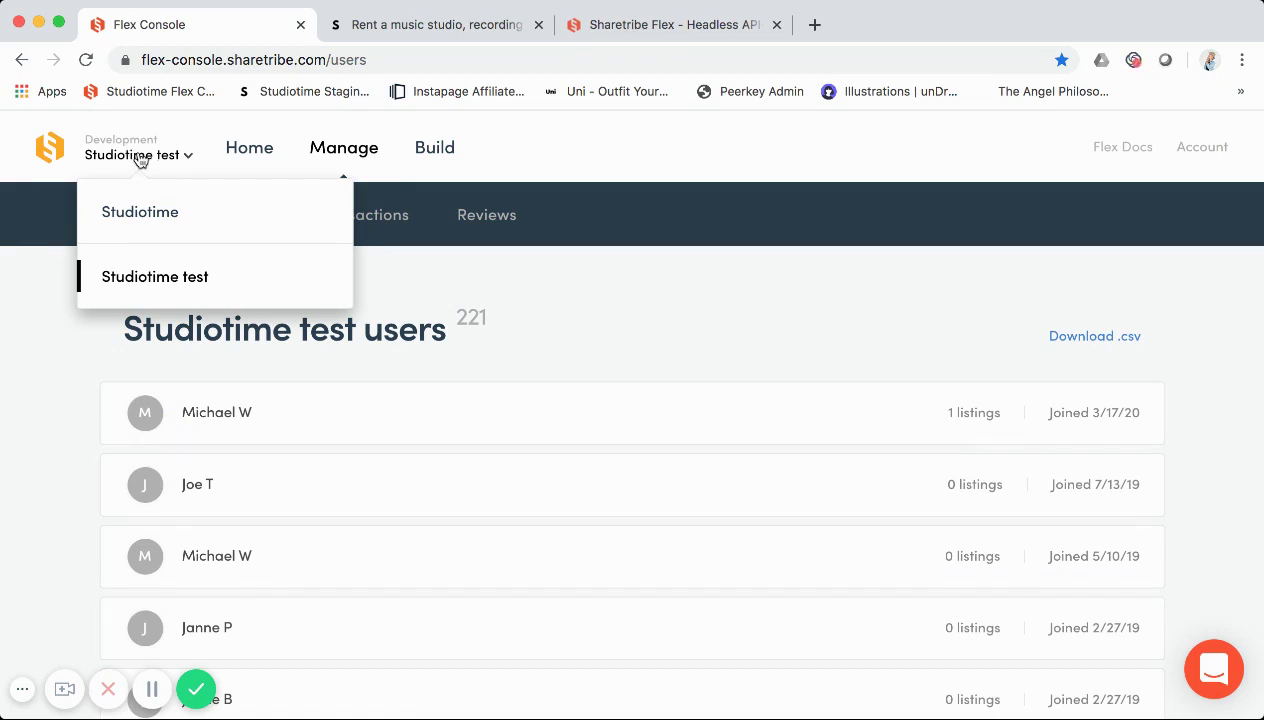
click(669, 327)
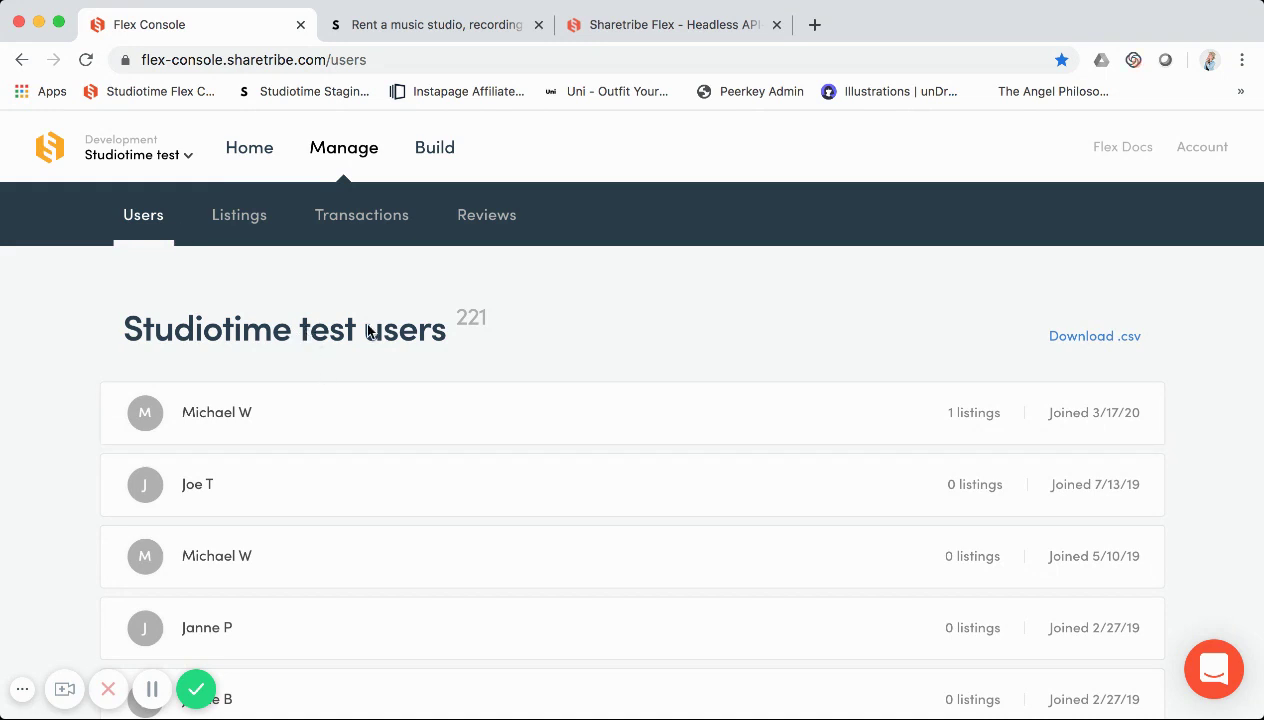
- Expand the newest user's record in the Studiotime test users list
scroll(432, 370, down, 2)
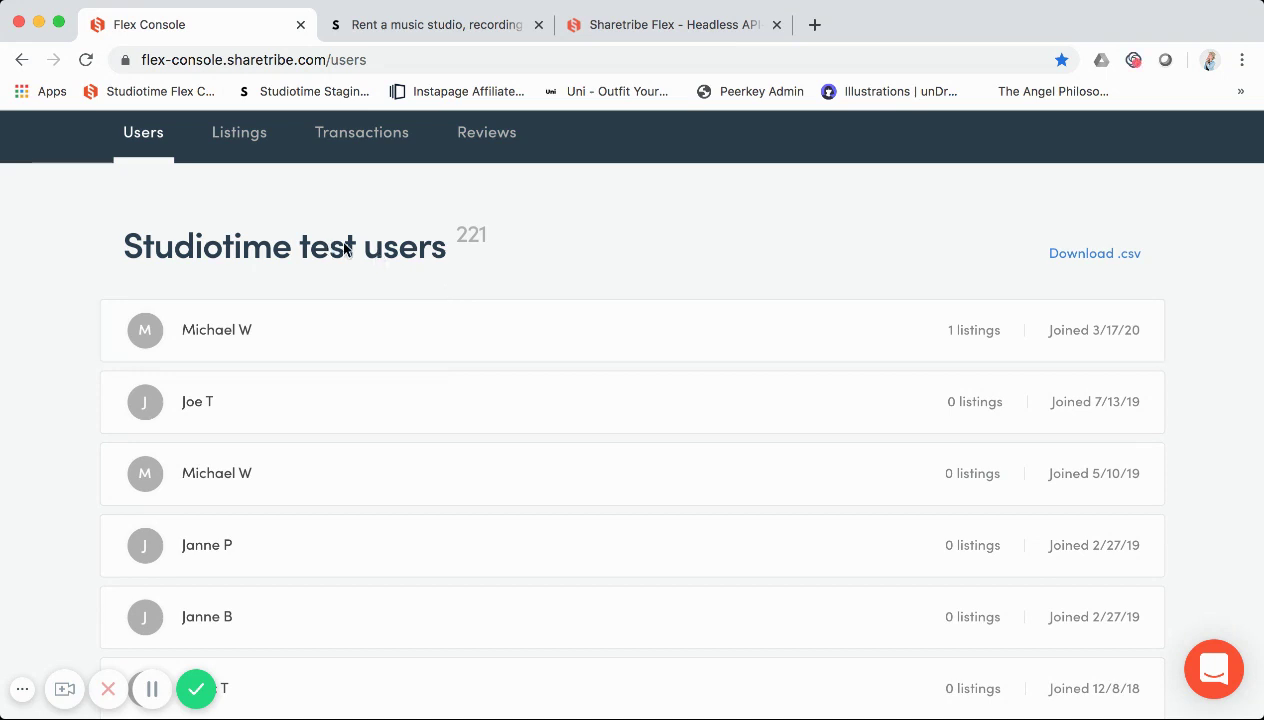
scroll(455, 340, down, 1)
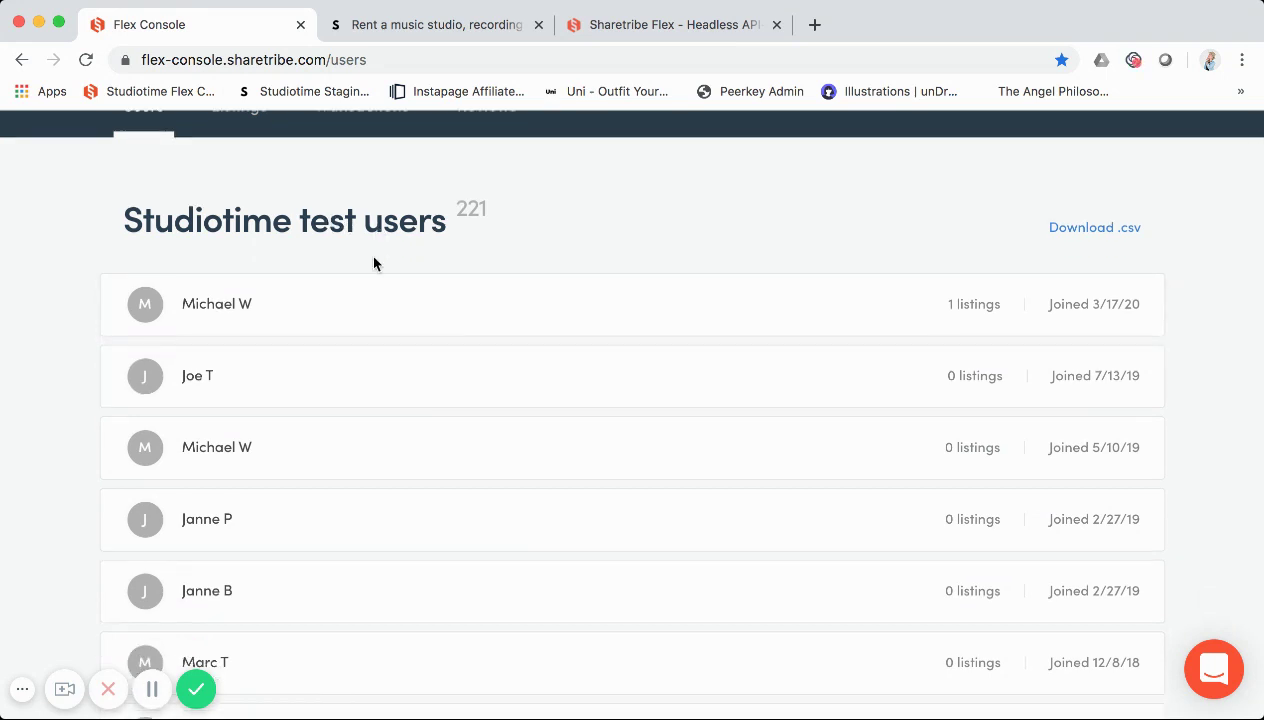
scroll(257, 262, up, 3)
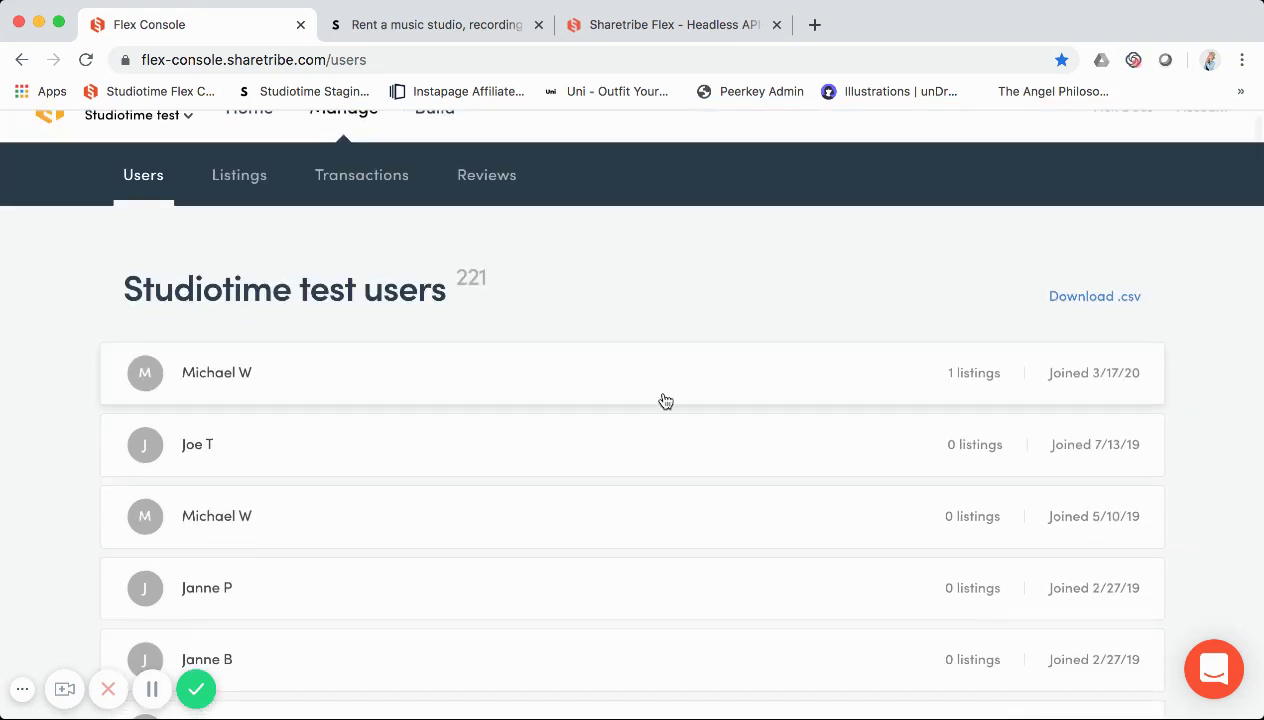
click(582, 376)
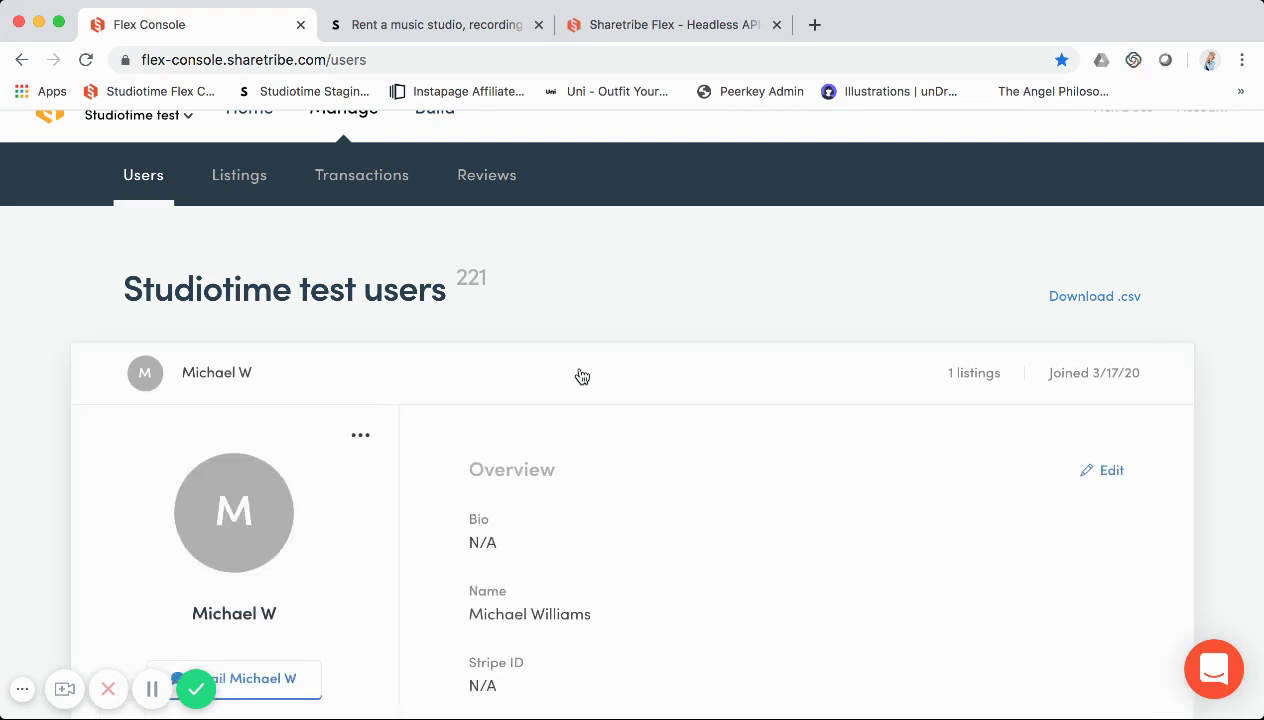
- Scroll through the expanded user card's public and protected data sections
scroll(580, 375, down, 2)
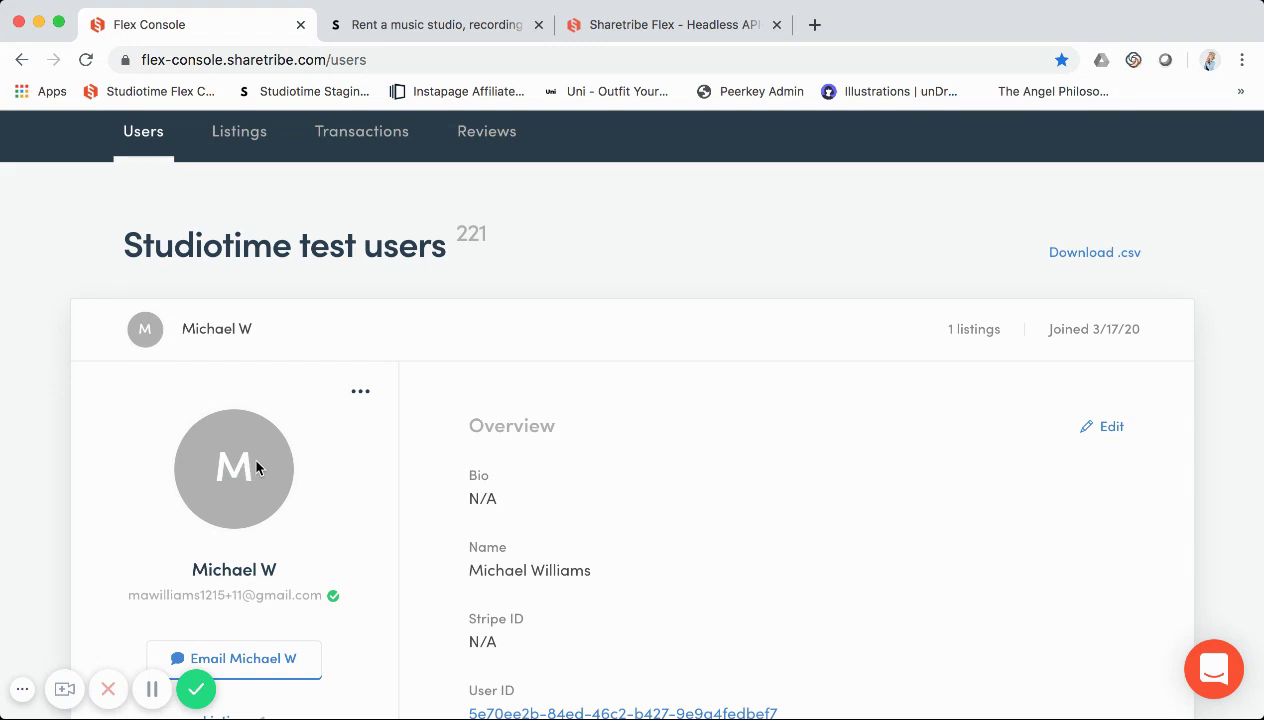
scroll(304, 544, down, 3)
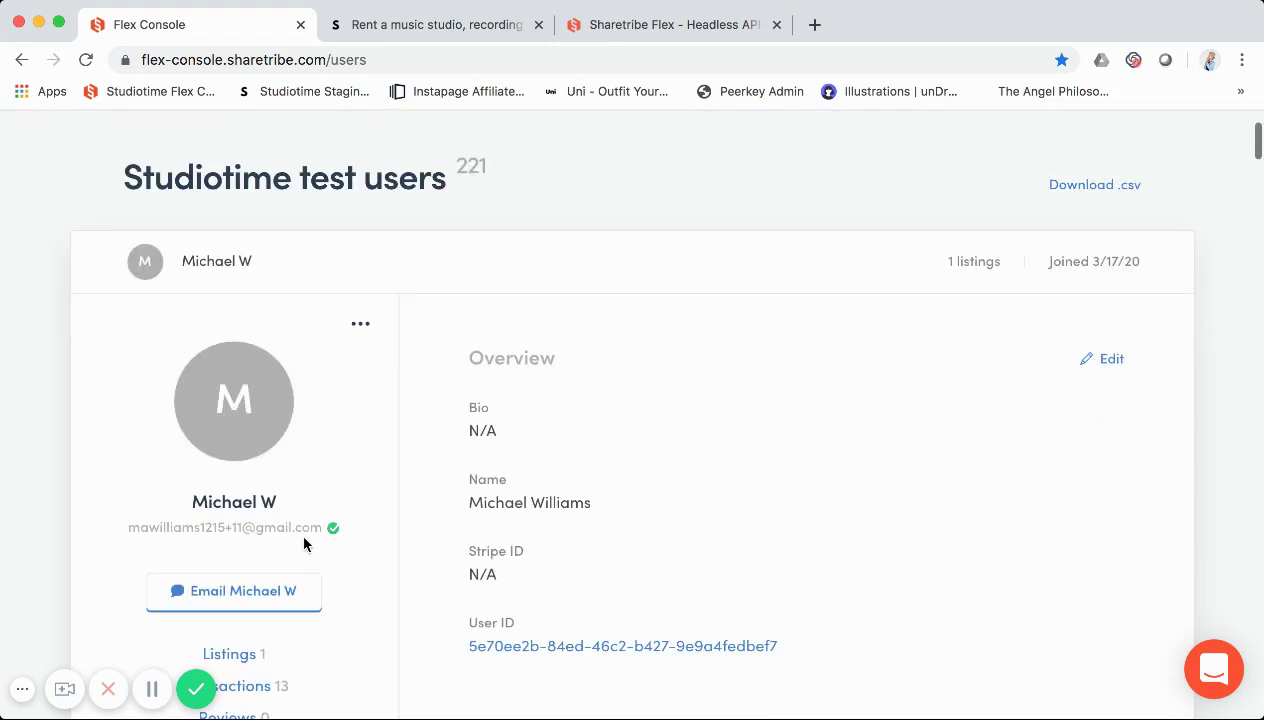
scroll(255, 535, down, 2)
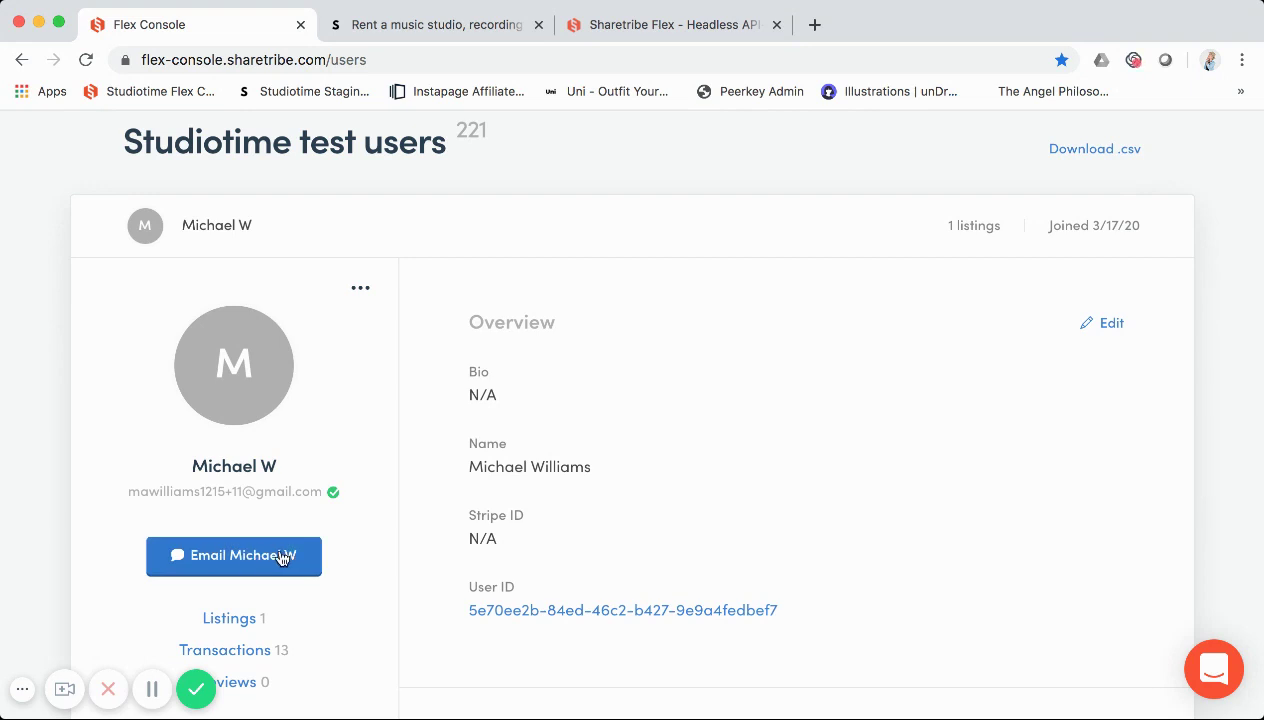
scroll(285, 545, down, 3)
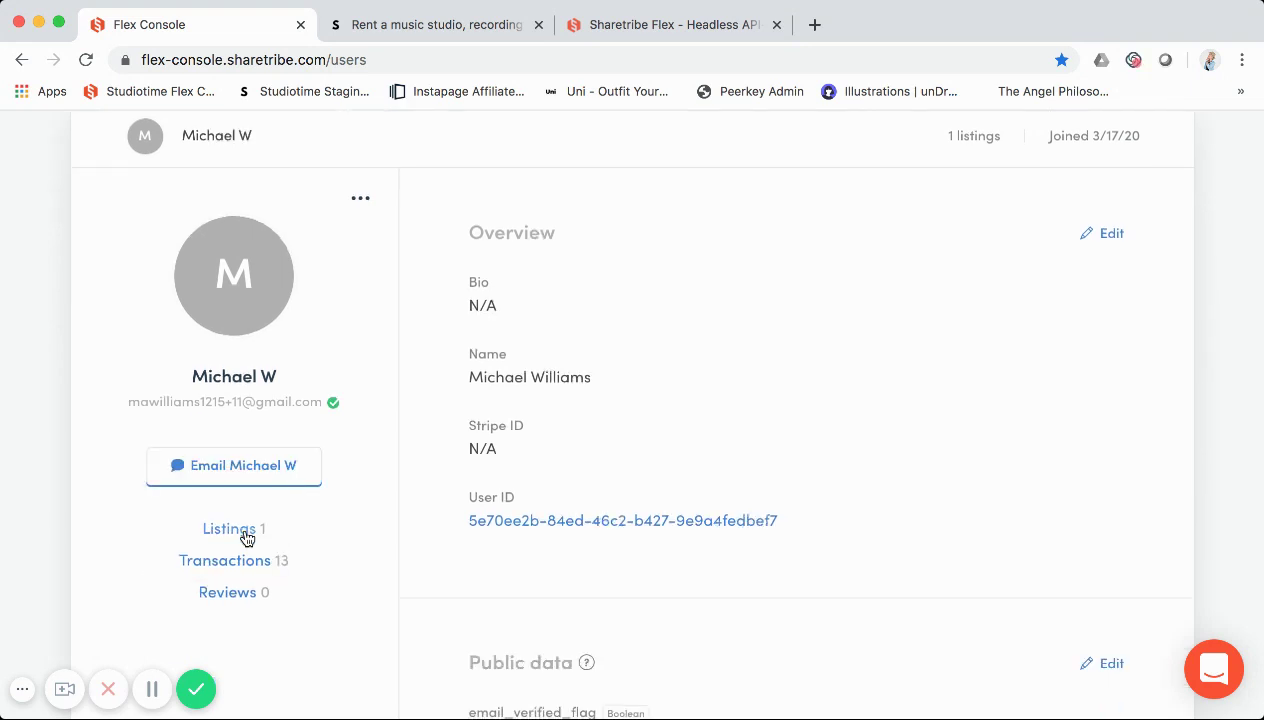
scroll(350, 465, up, 1)
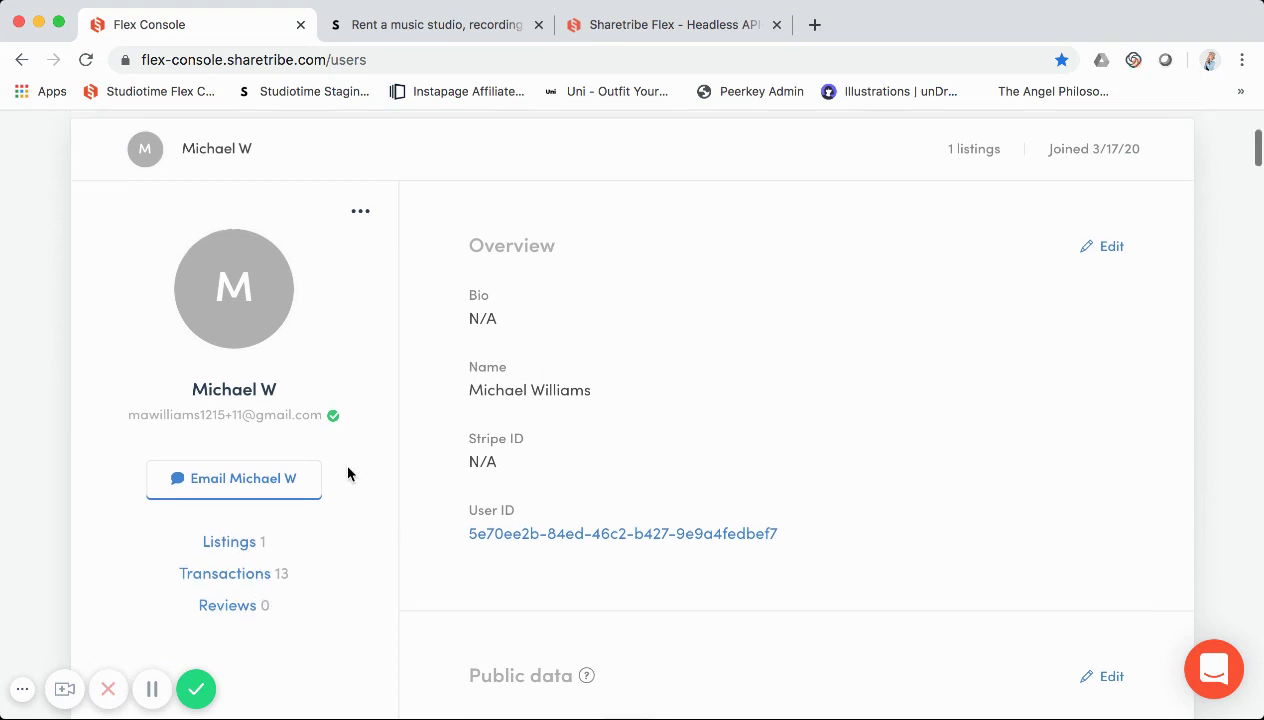
scroll(357, 441, up, 2)
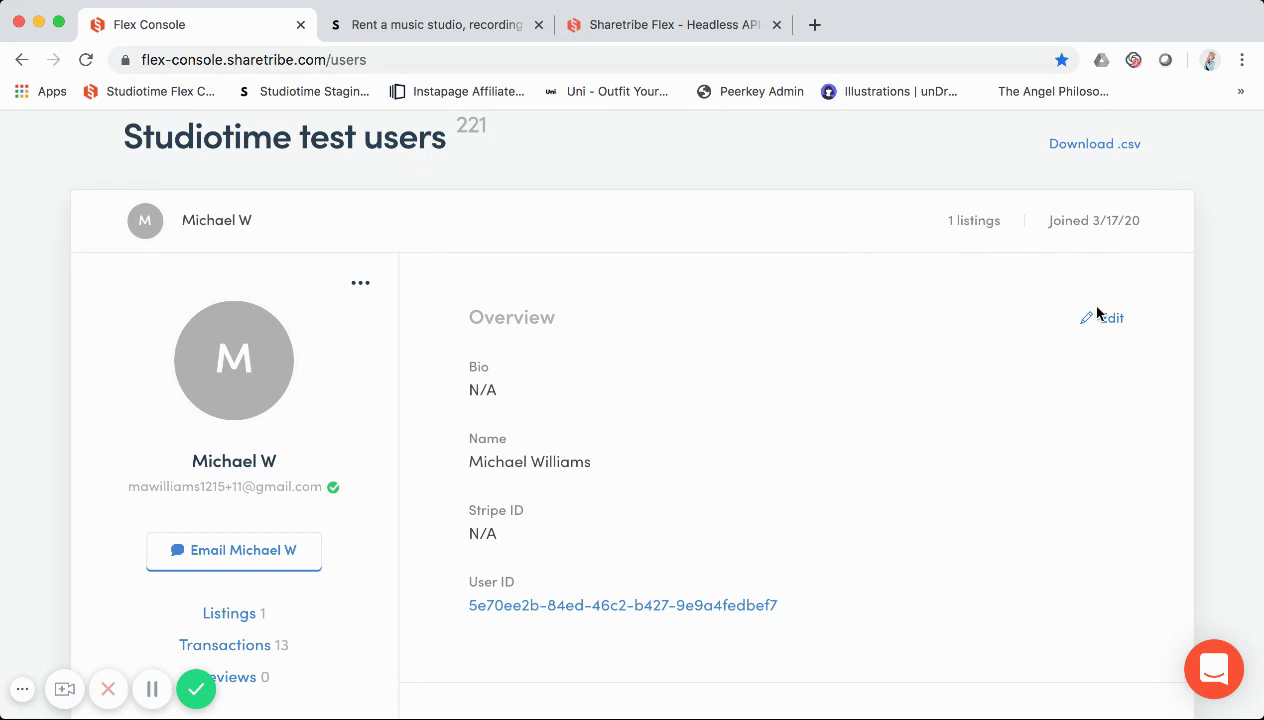
scroll(536, 411, down, 2)
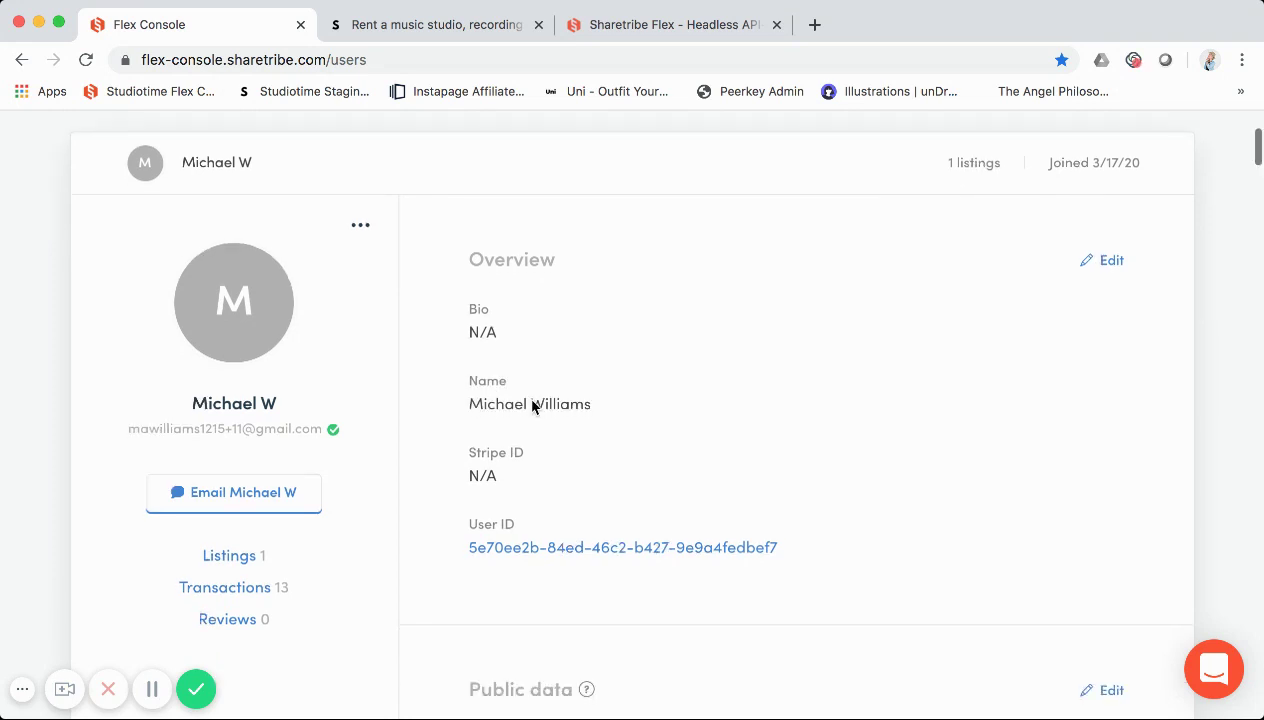
scroll(526, 446, down, 1)
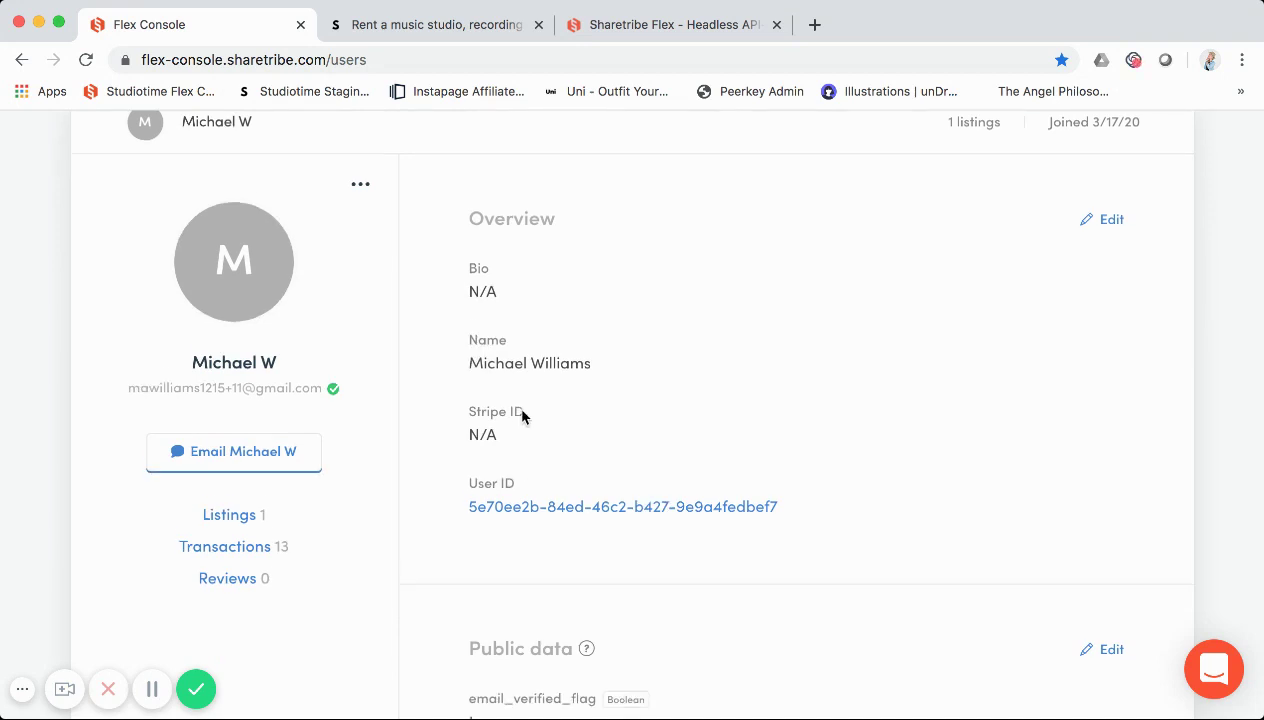
scroll(521, 414, down, 1)
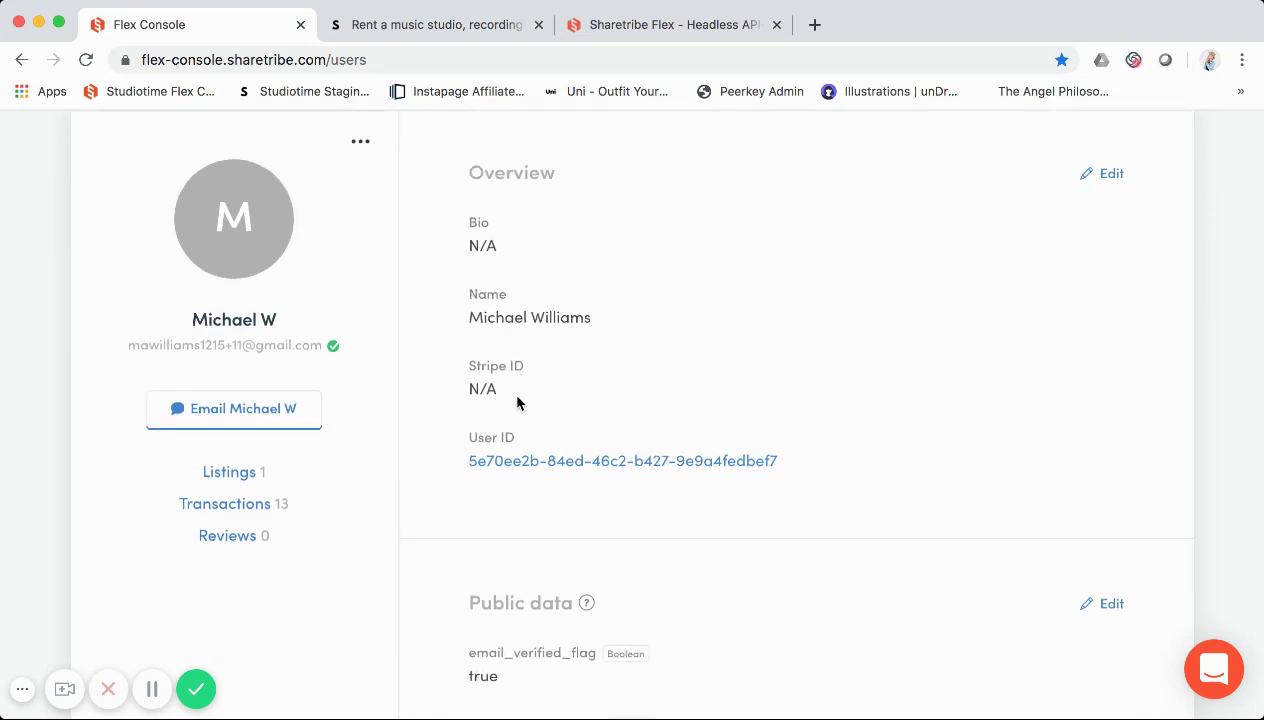
scroll(527, 470, down, 2)
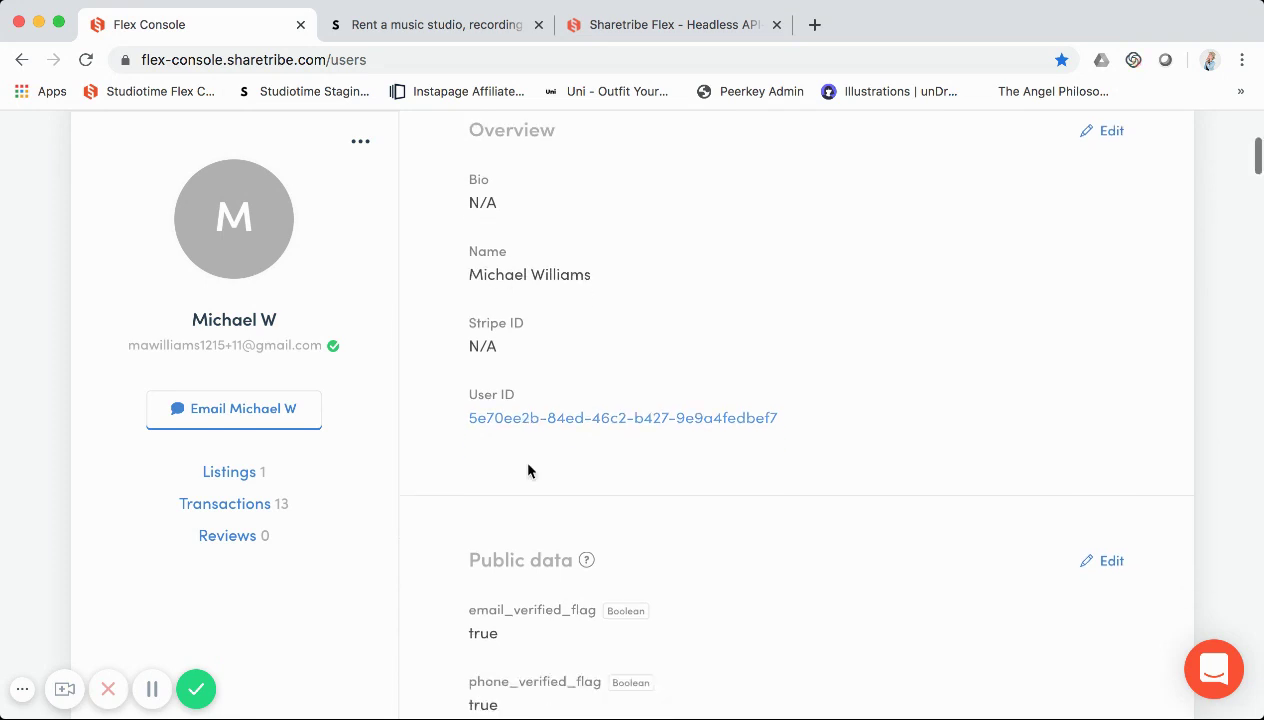
scroll(533, 417, up, 1)
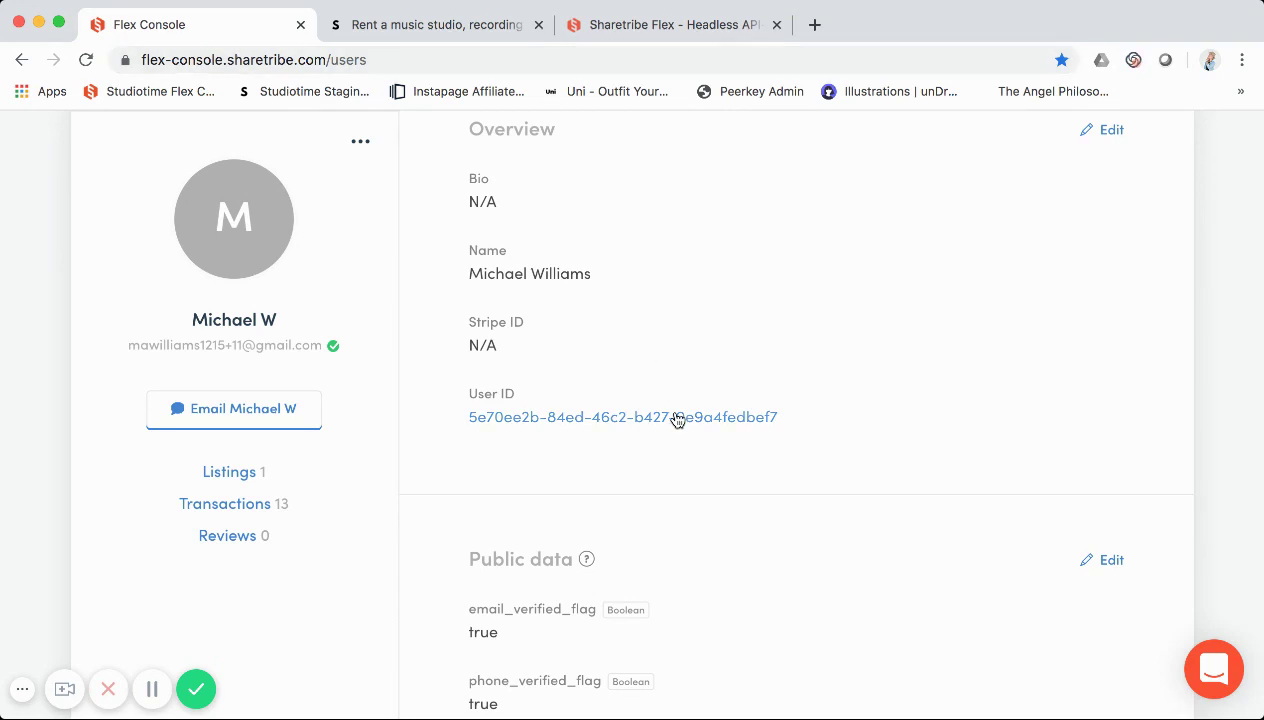
scroll(590, 474, down, 2)
mouse_move(586, 458)
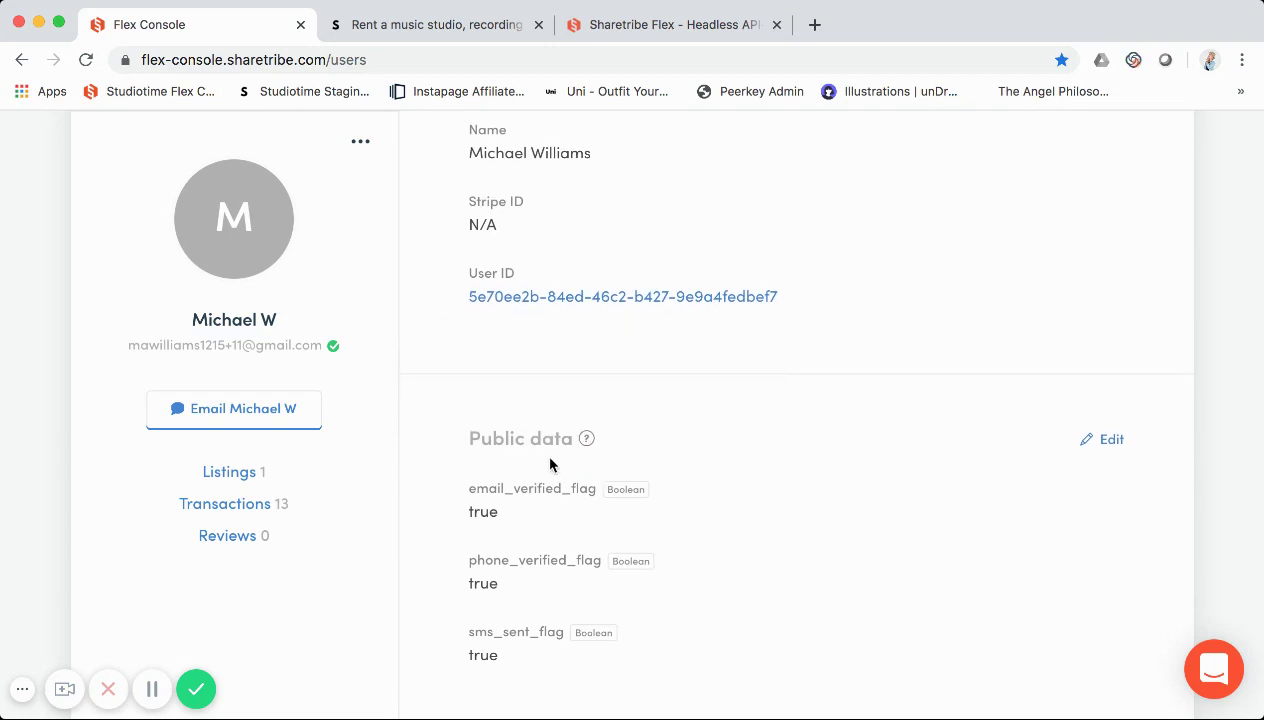
- Review the user's private data, then collapse the card back into the 221-user list
scroll(542, 450, down, 1)
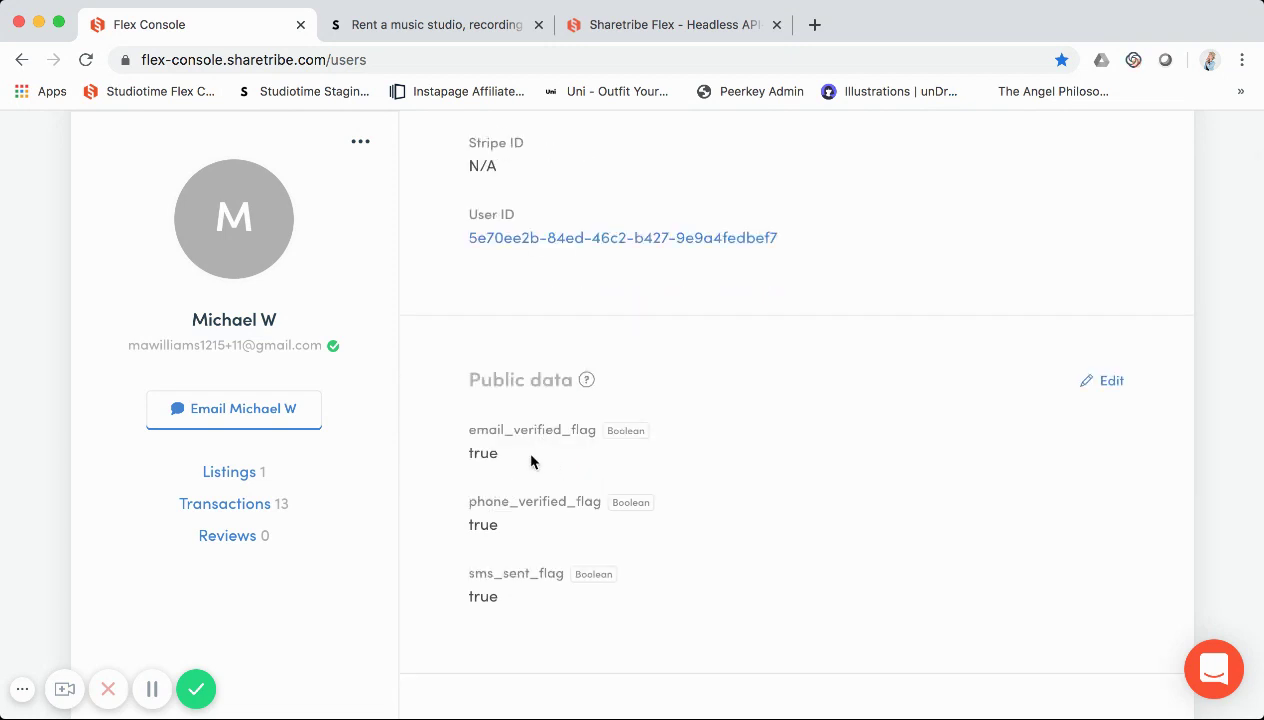
scroll(531, 456, down, 1)
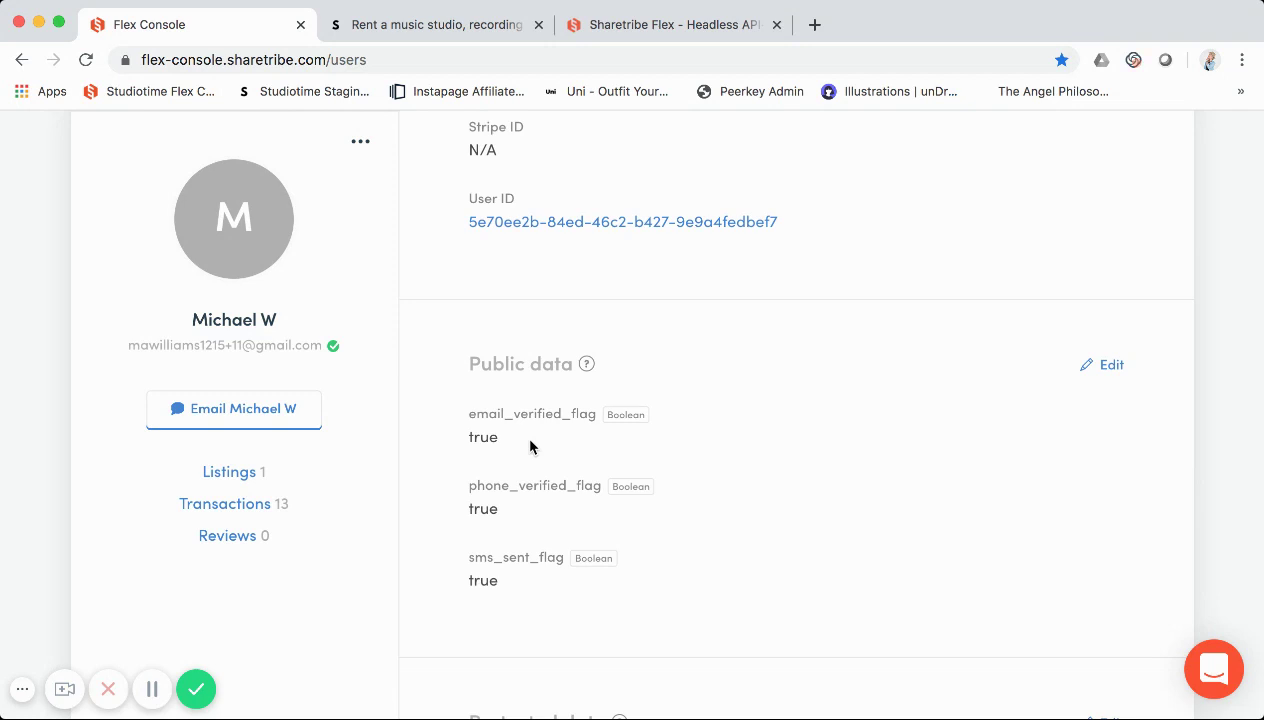
scroll(530, 446, down, 1)
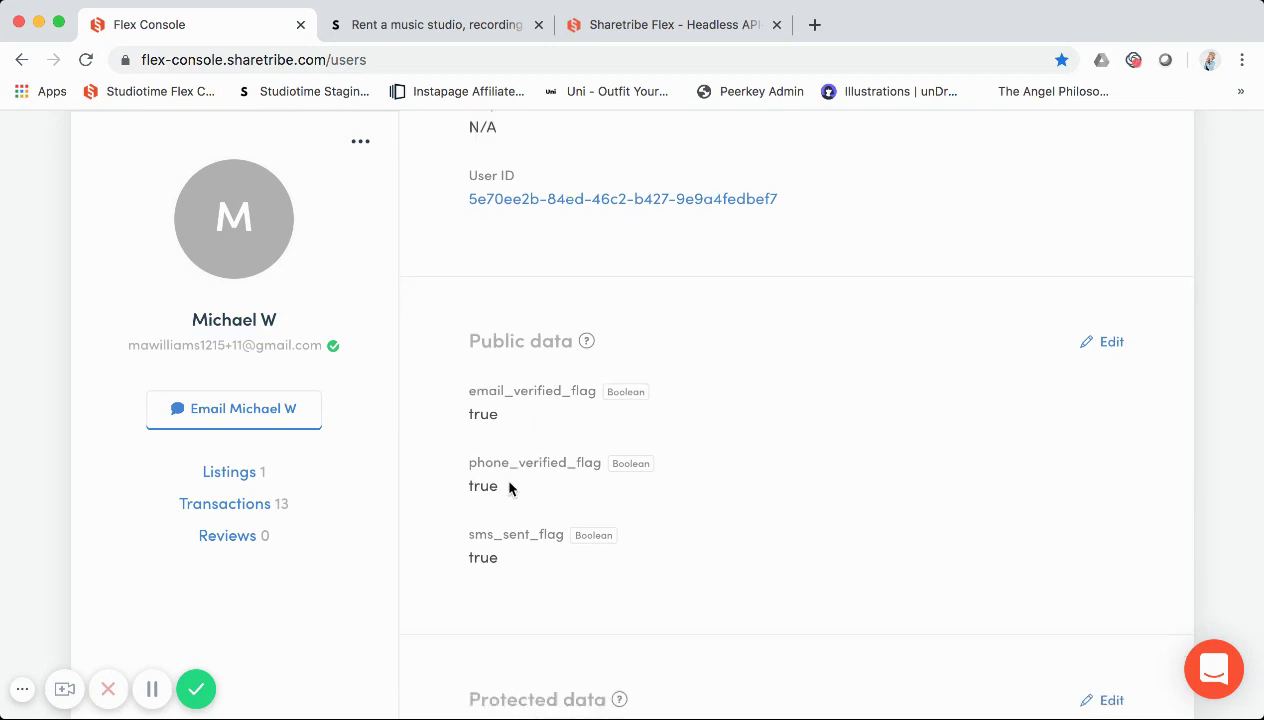
scroll(508, 480, down, 5)
scroll(508, 488, down, 1)
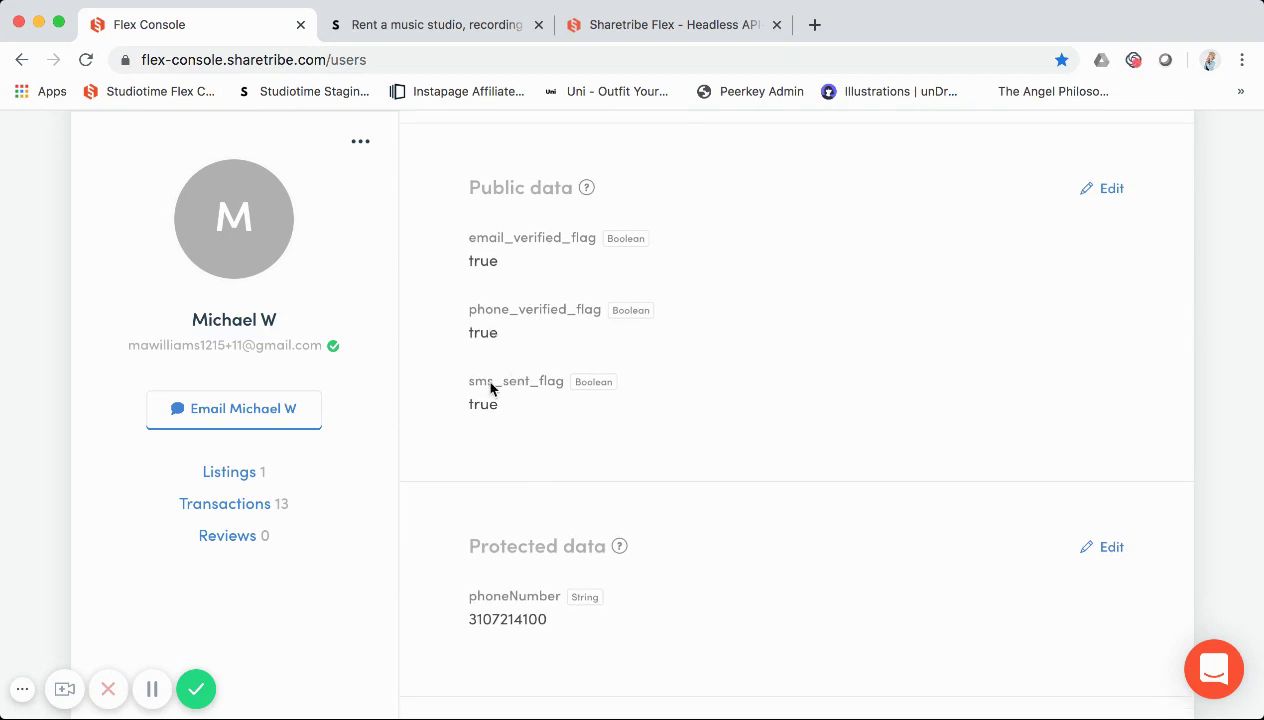
scroll(490, 388, down, 5)
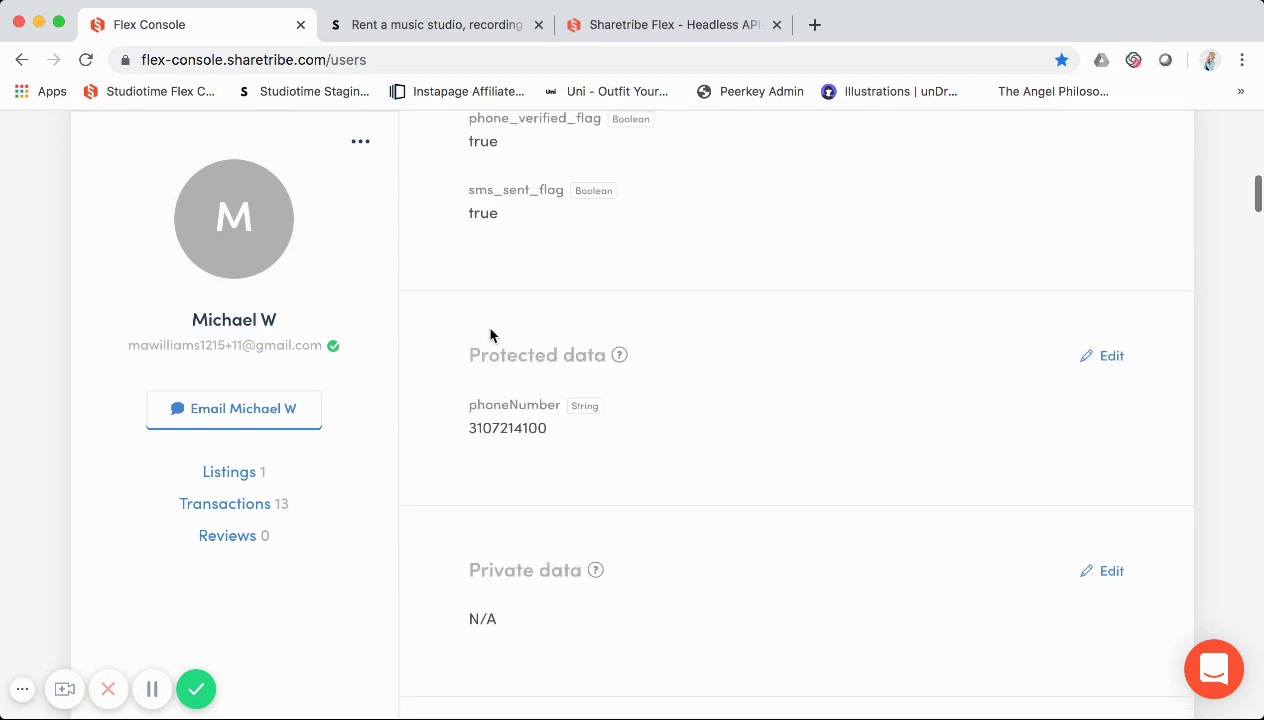
scroll(520, 452, down, 1)
scroll(520, 452, down, 5)
scroll(520, 452, up, 8)
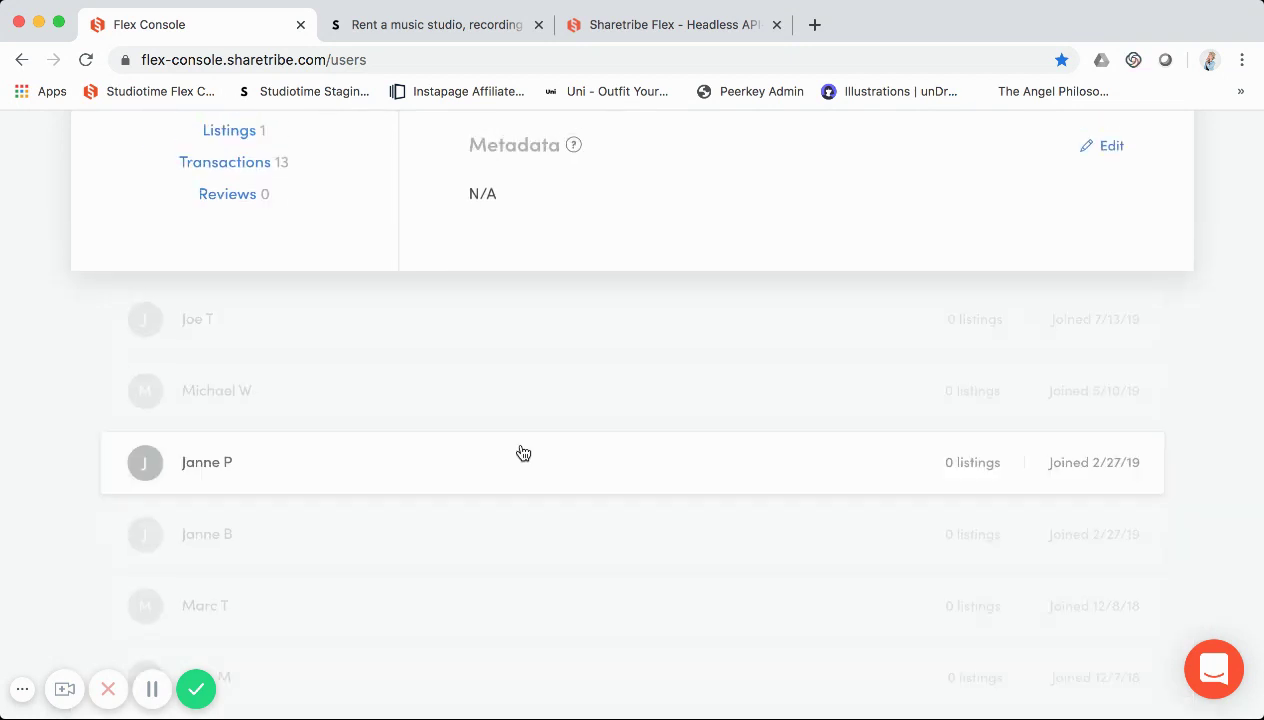
scroll(520, 452, up, 10)
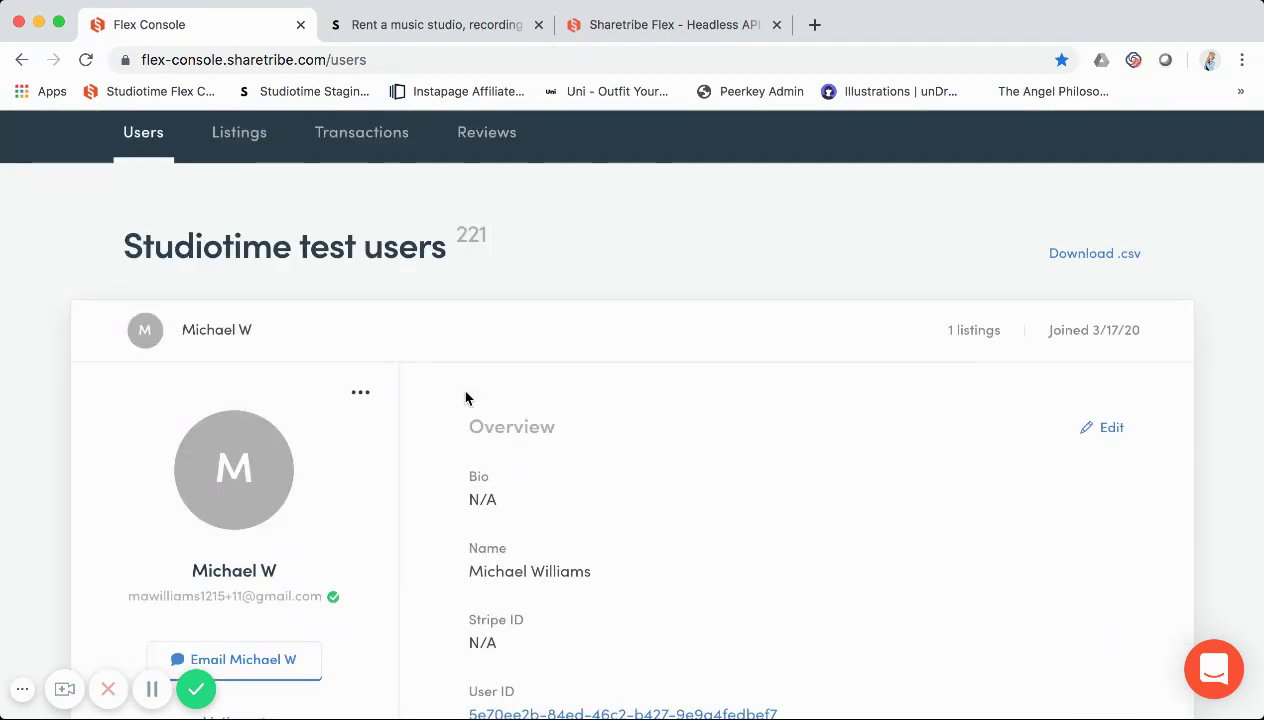
scroll(372, 351, down, 1)
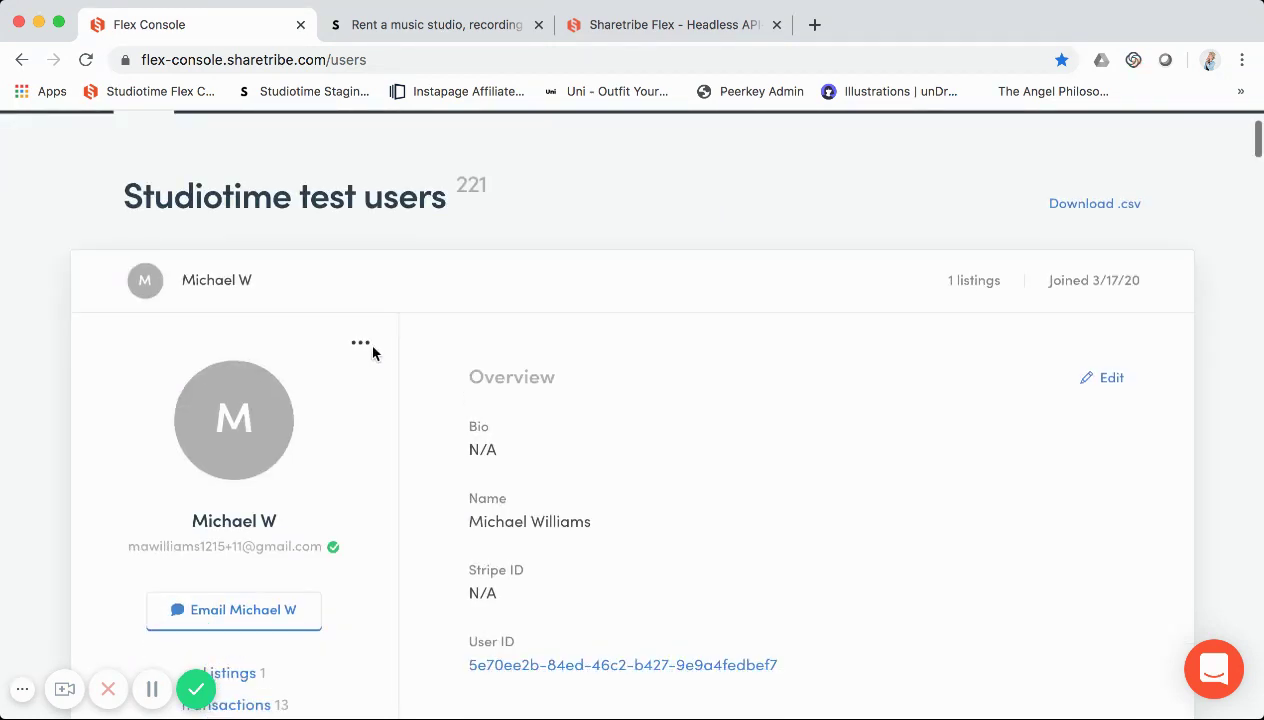
click(615, 283)
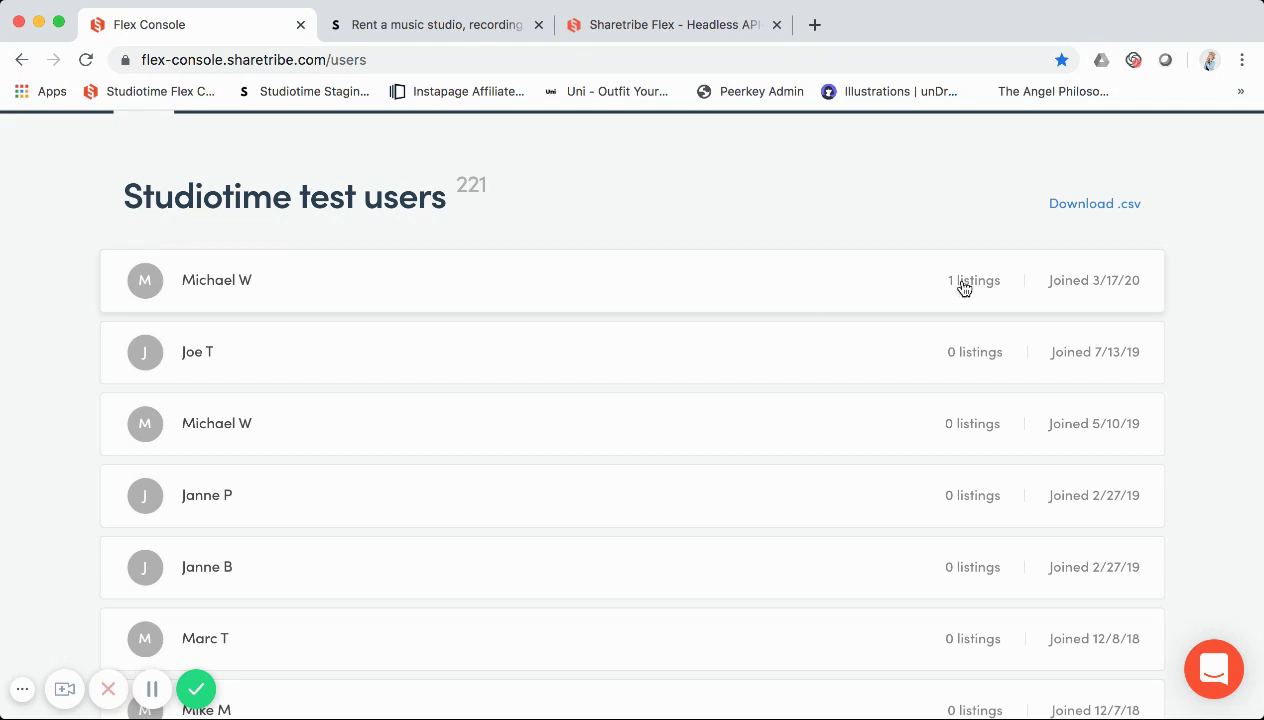
scroll(835, 285, up, 1)
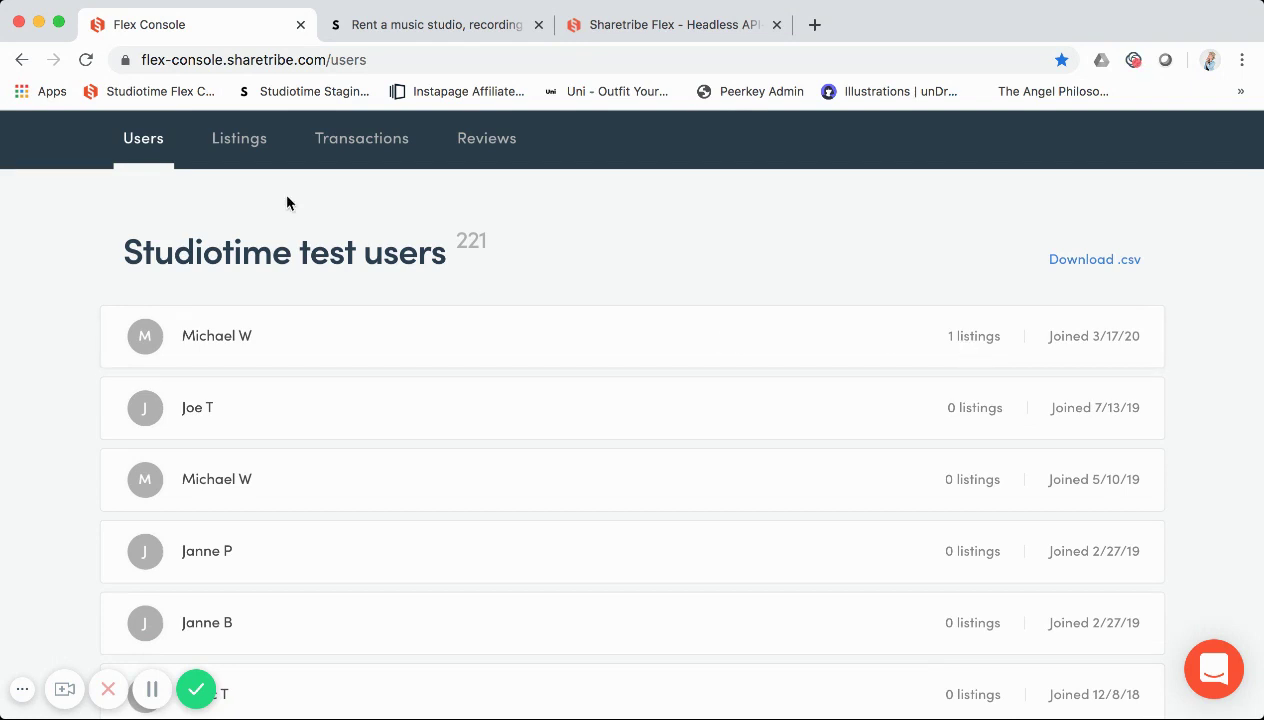
- Open the marketplace's listings and expand the $22 Test listing
click(220, 143)
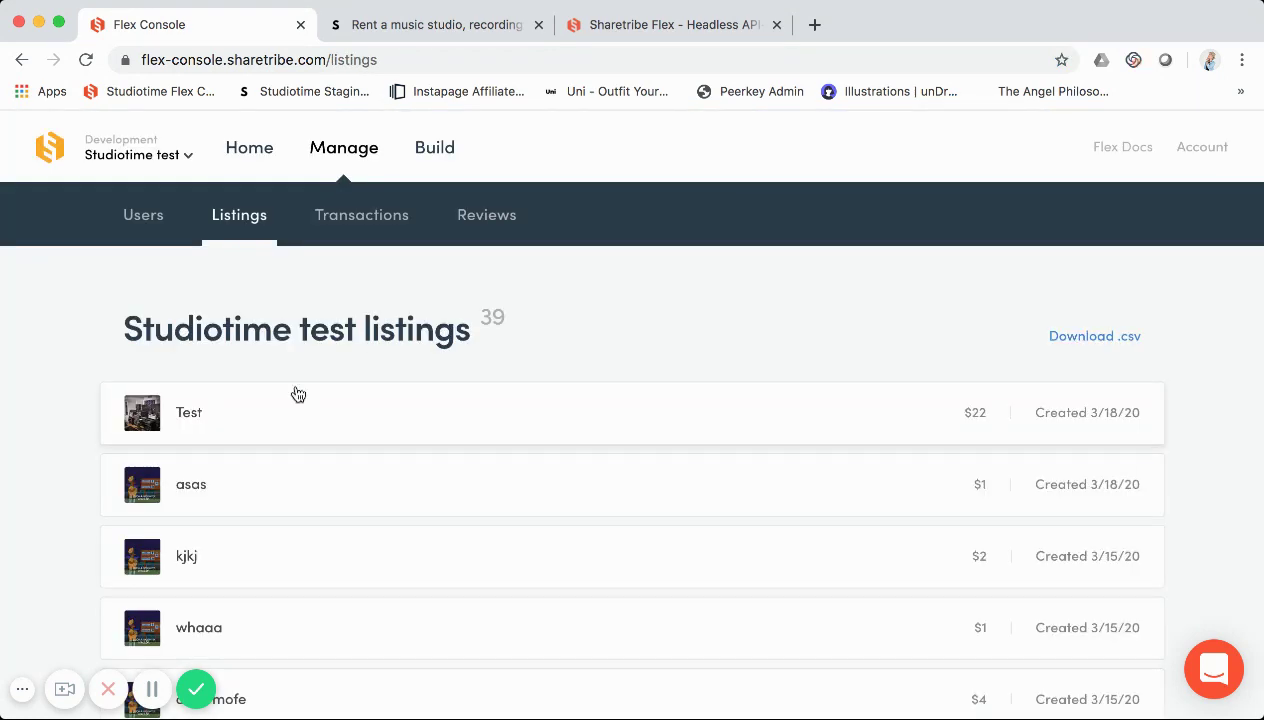
scroll(300, 390, down, 1)
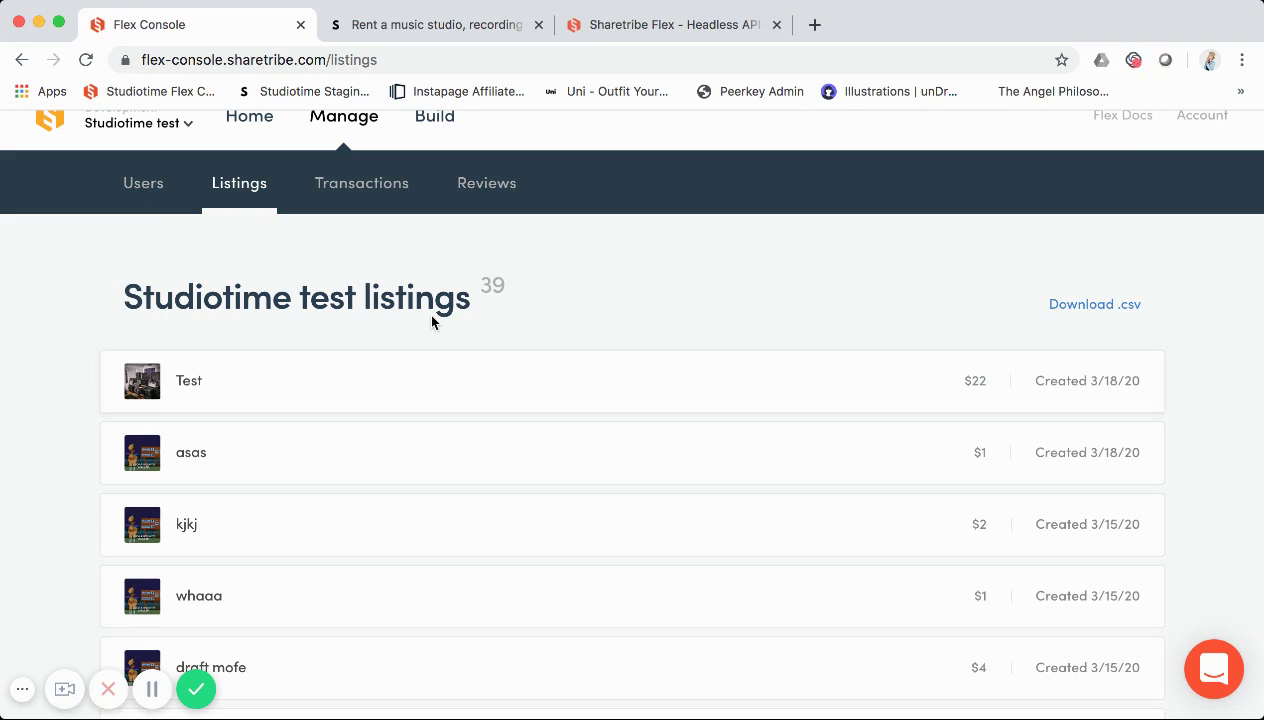
click(386, 383)
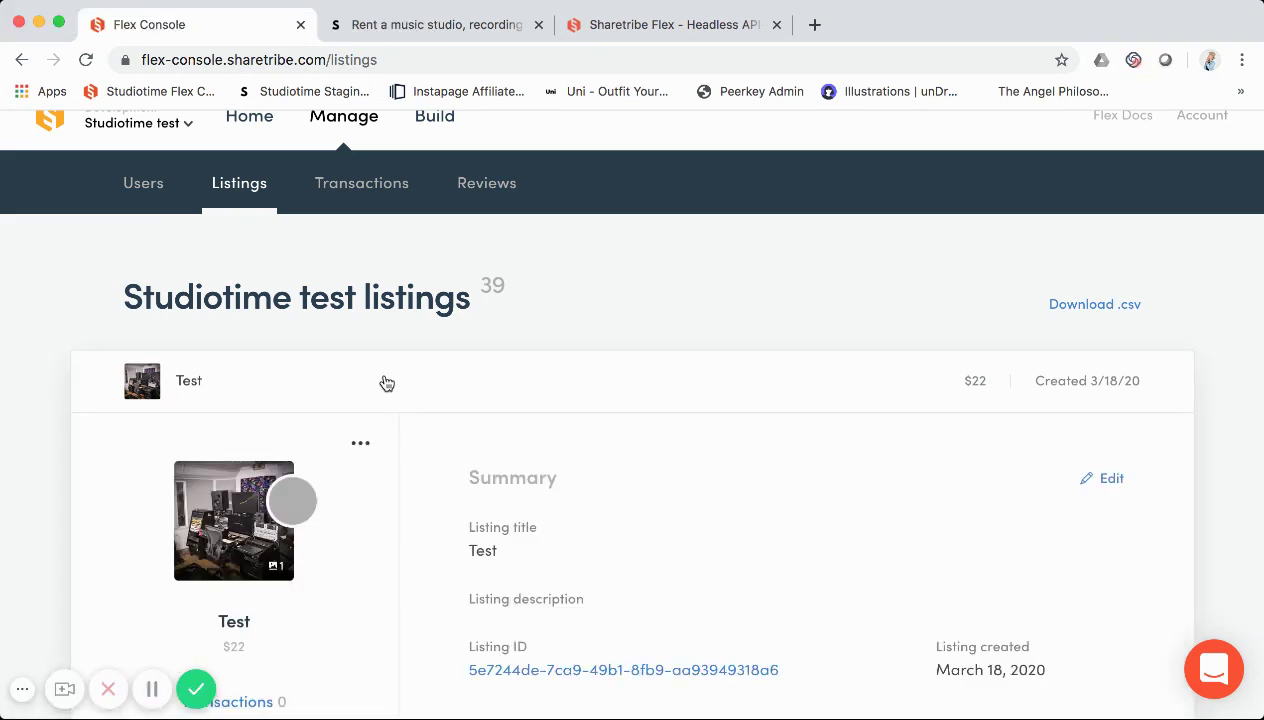
- Scroll through the Test listing's public data fields
scroll(386, 383, down, 2)
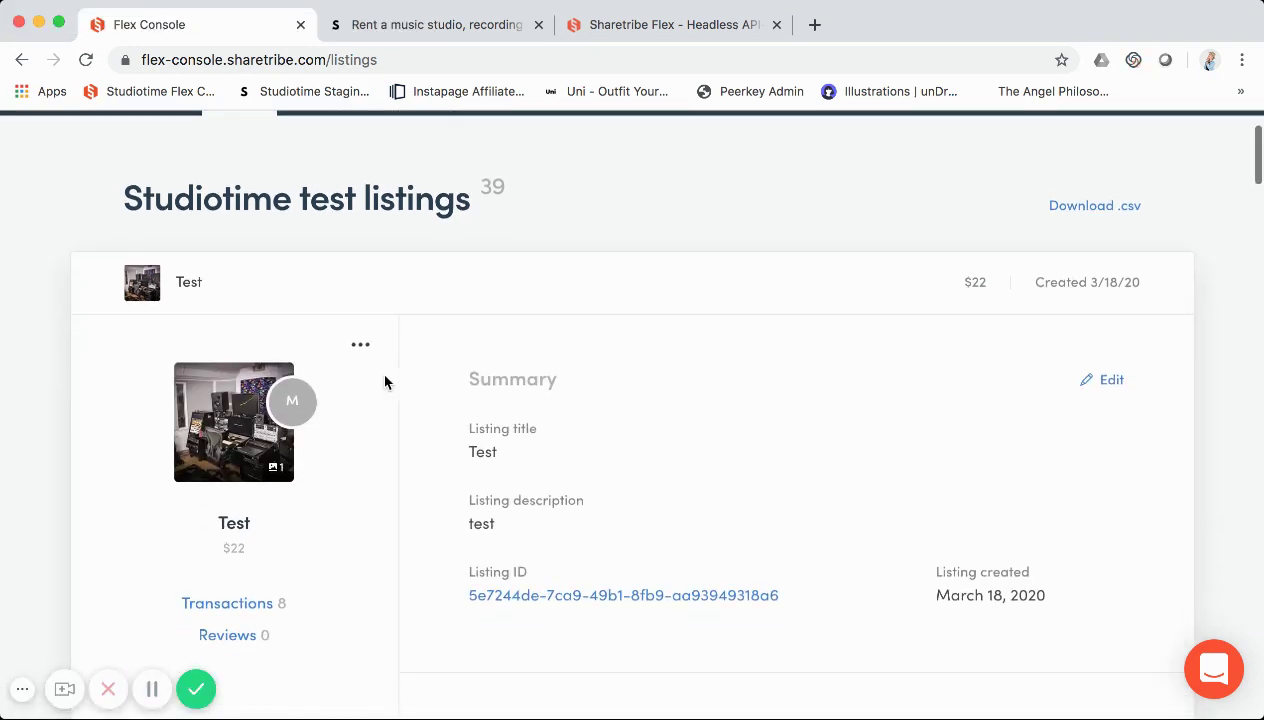
scroll(387, 313, down, 2)
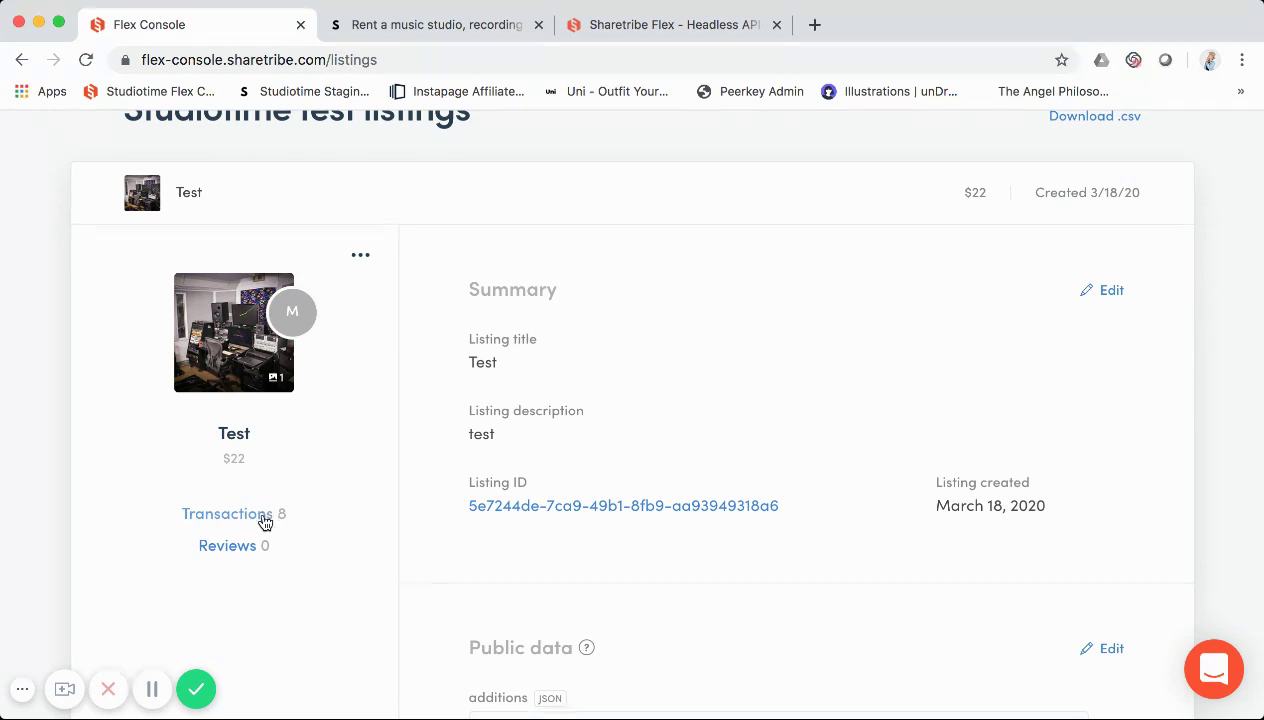
scroll(411, 498, down, 1)
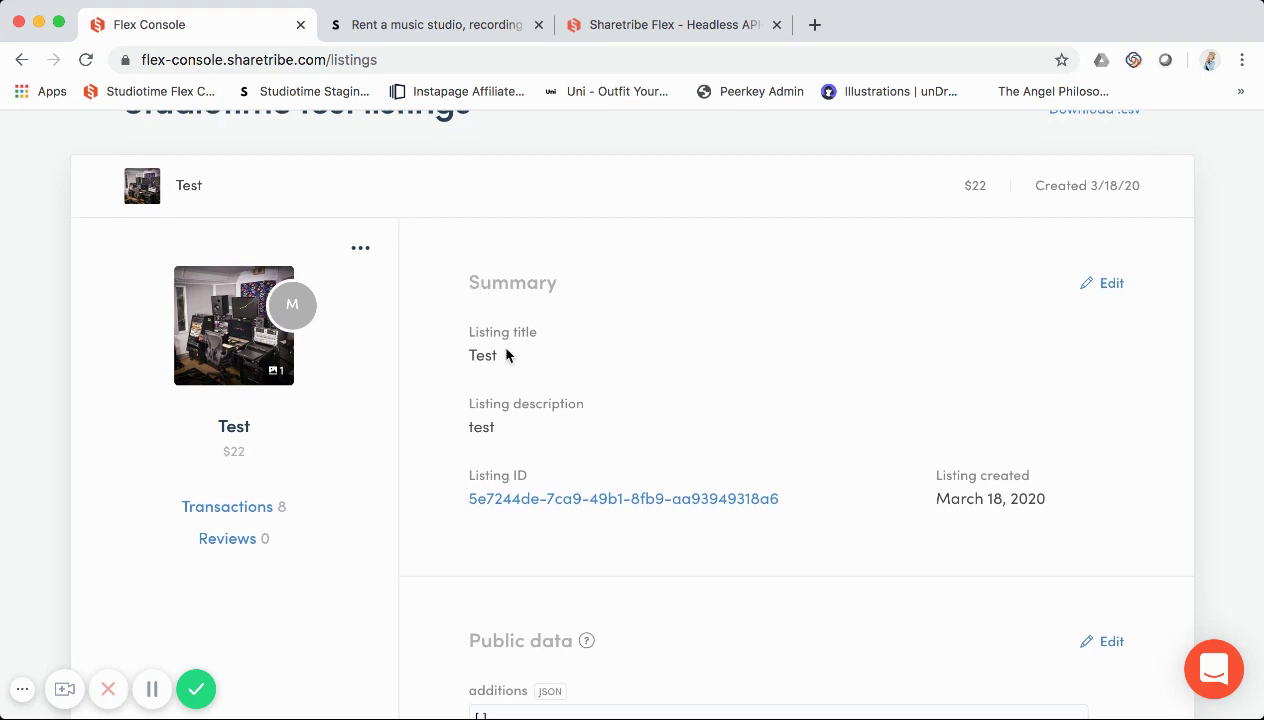
scroll(509, 353, down, 2)
scroll(530, 380, down, 1)
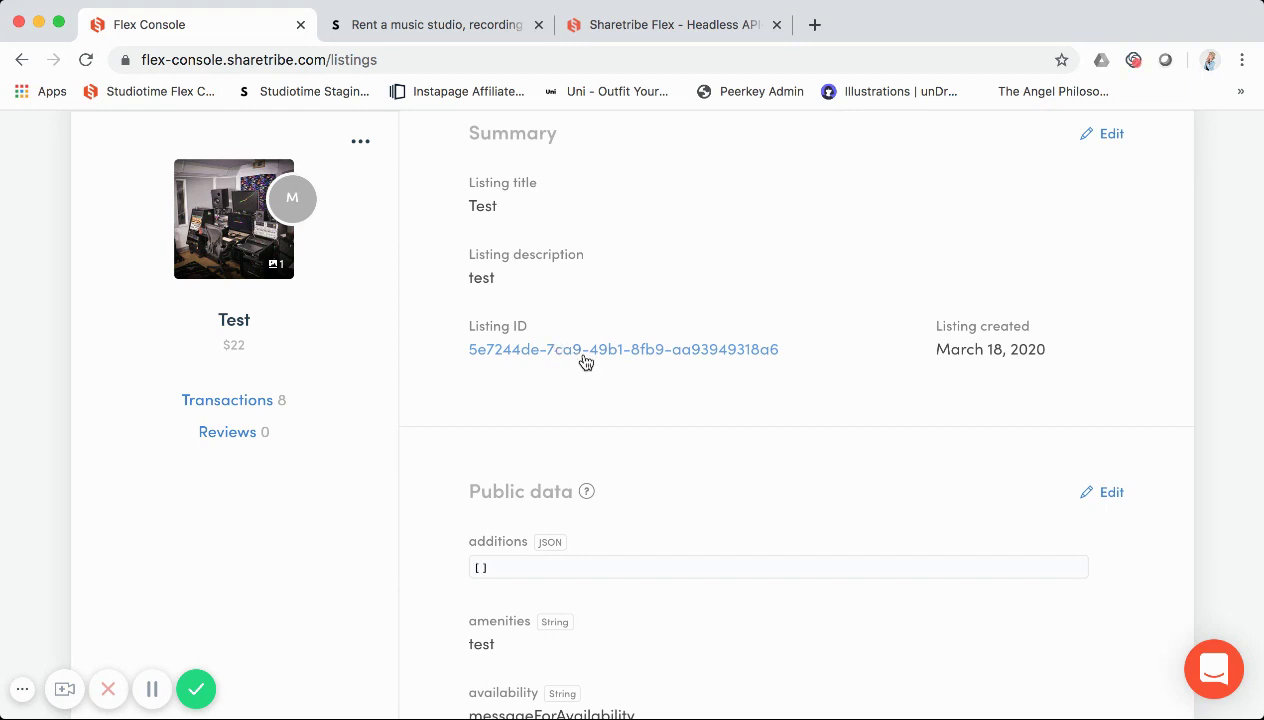
scroll(587, 361, down, 1)
scroll(632, 438, down, 4)
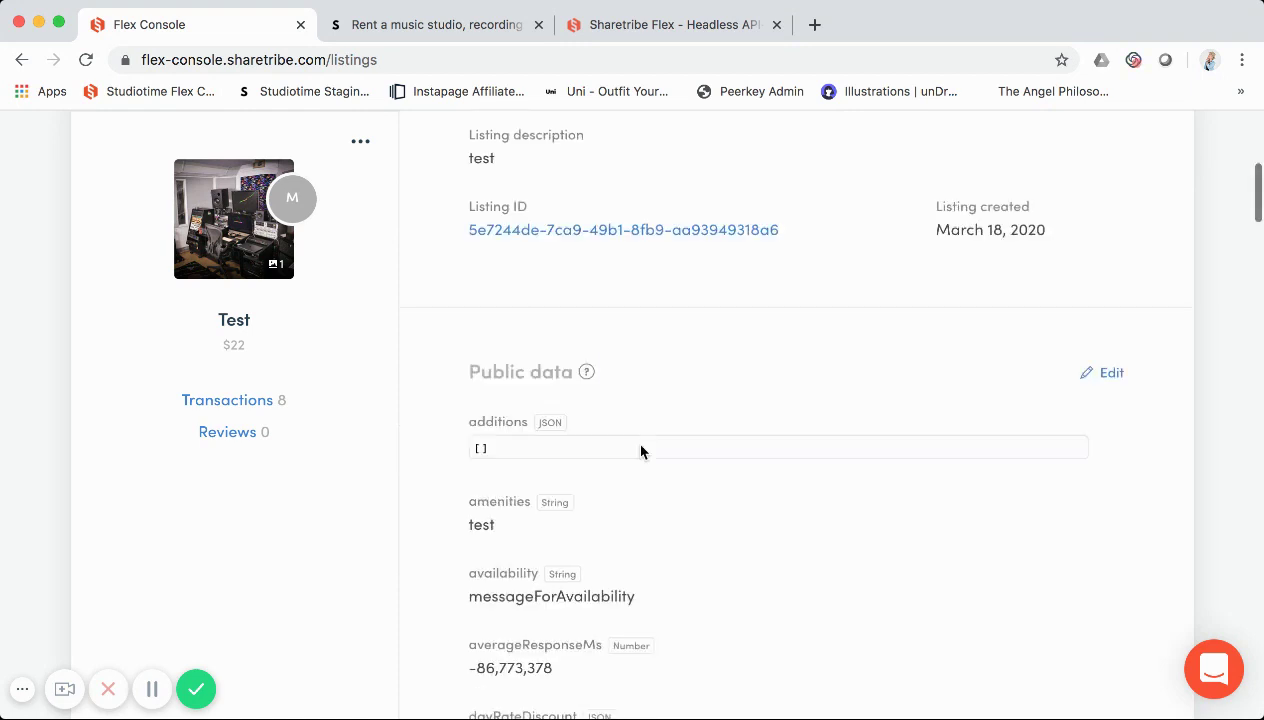
scroll(633, 411, down, 4)
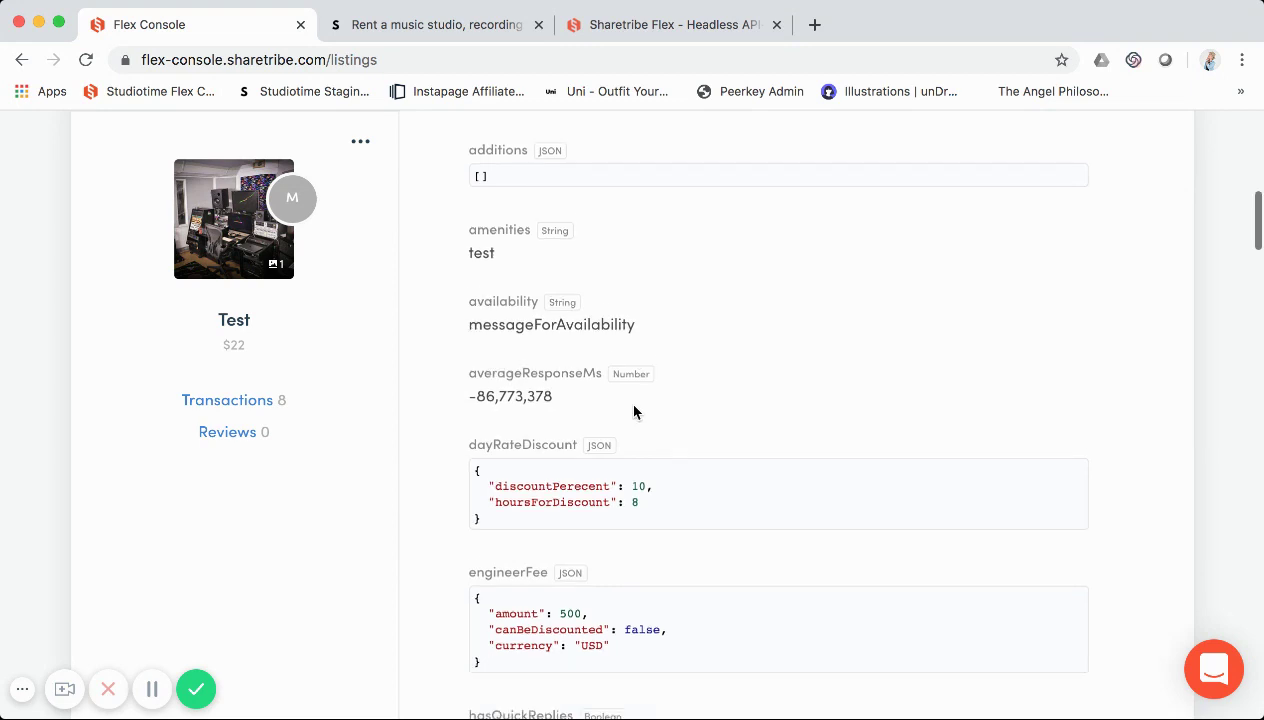
scroll(609, 335, up, 1)
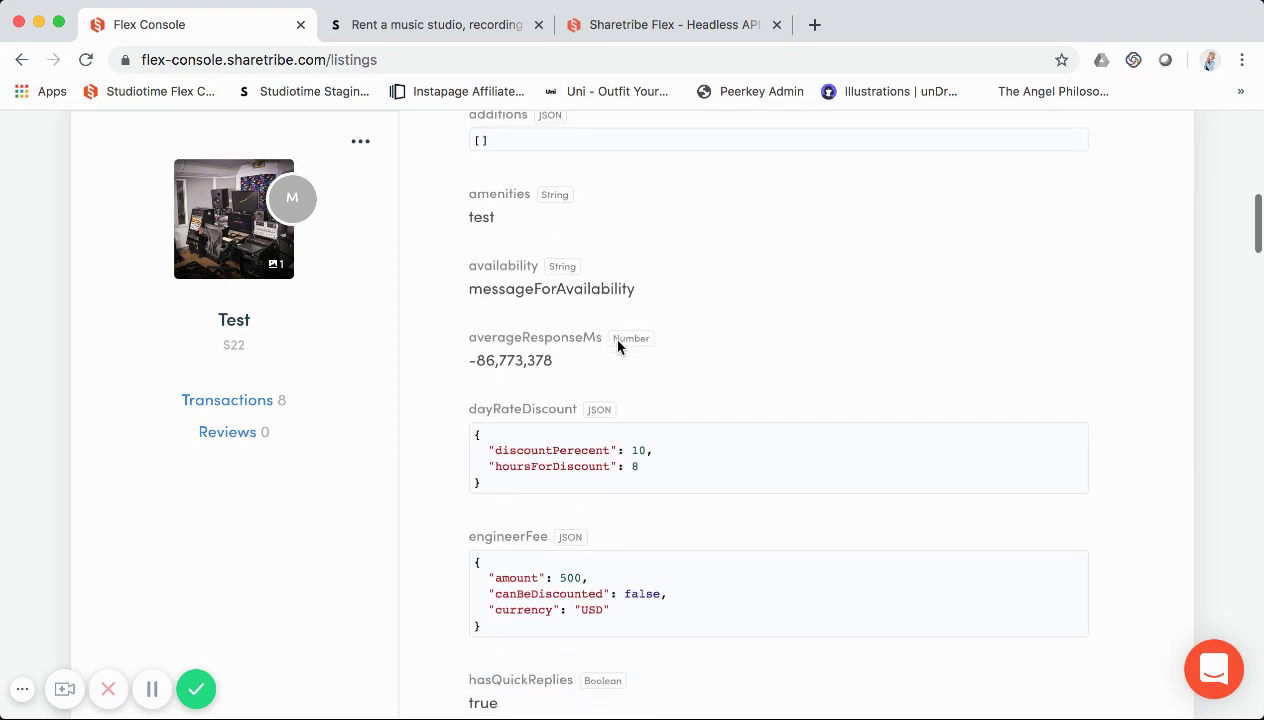
scroll(610, 314, down, 1)
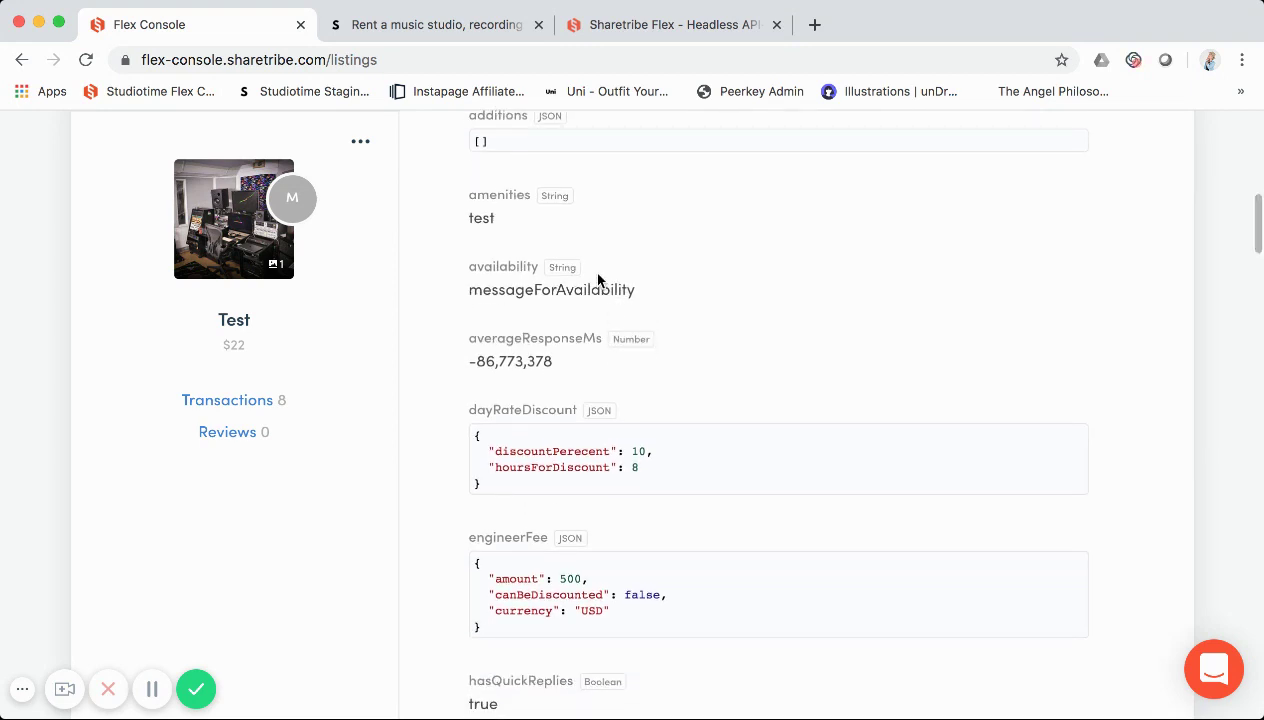
scroll(630, 374, down, 3)
scroll(630, 373, down, 1)
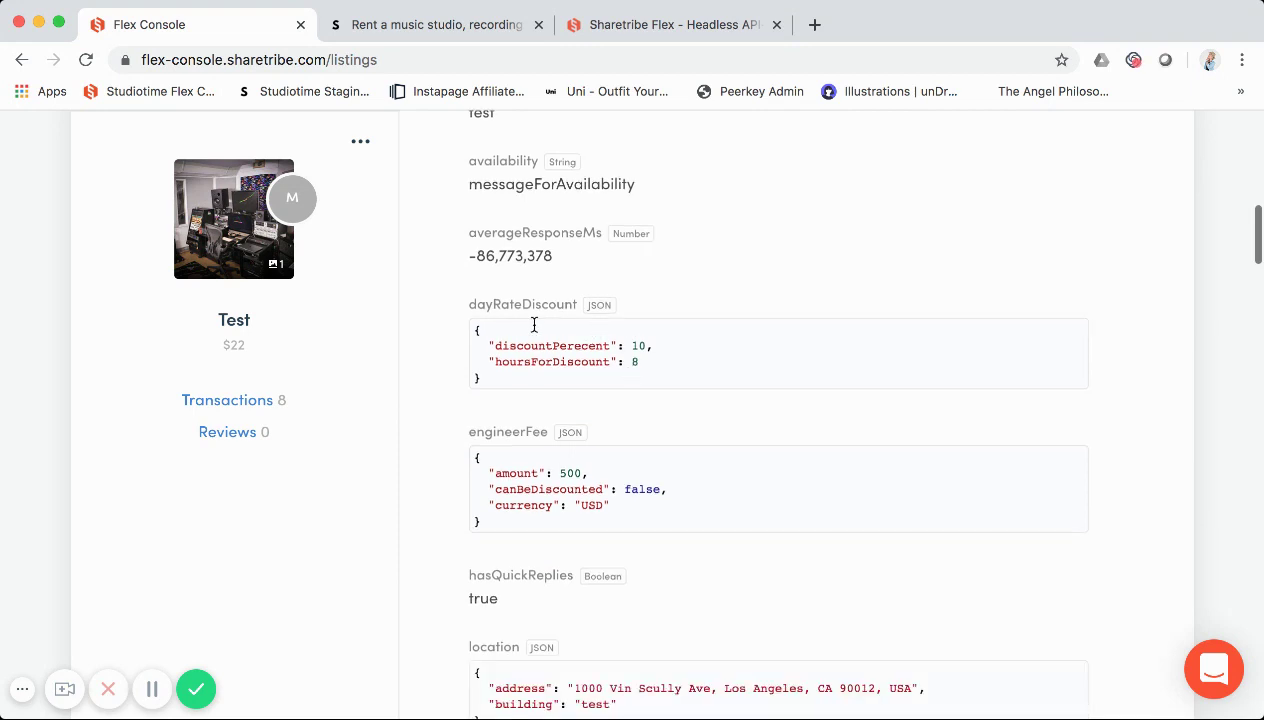
scroll(576, 418, down, 6)
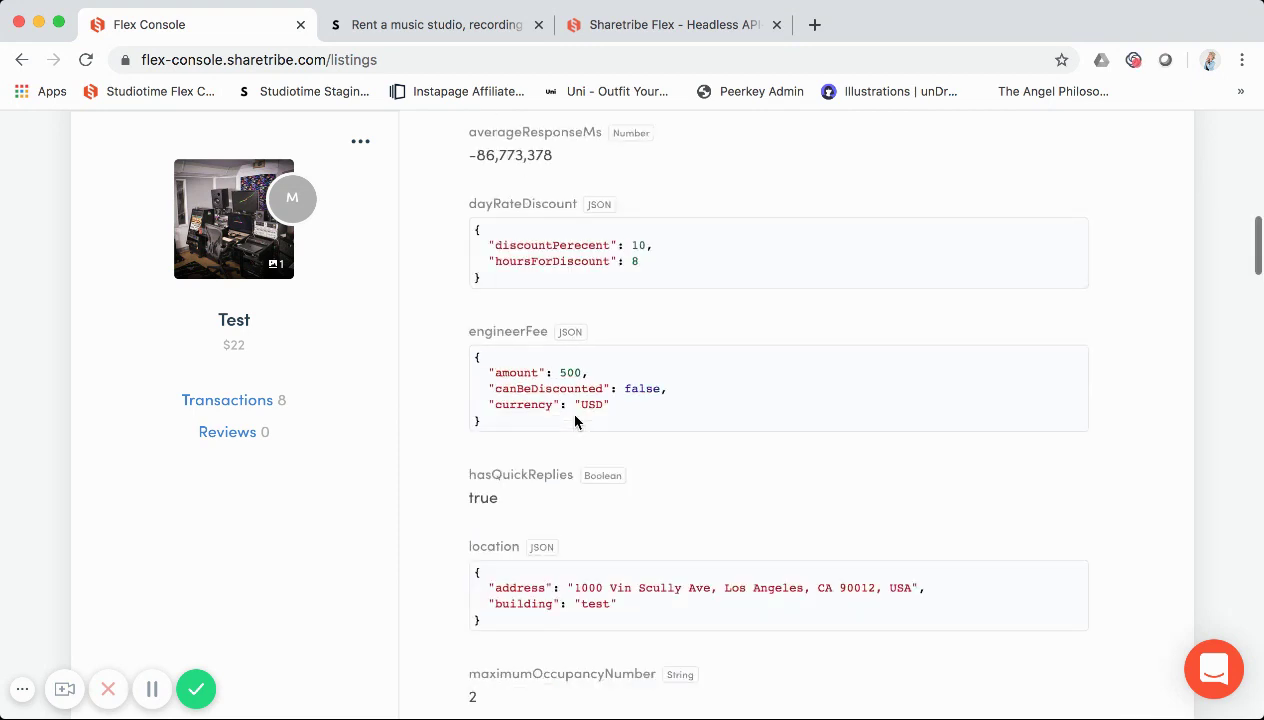
scroll(568, 347, down, 1)
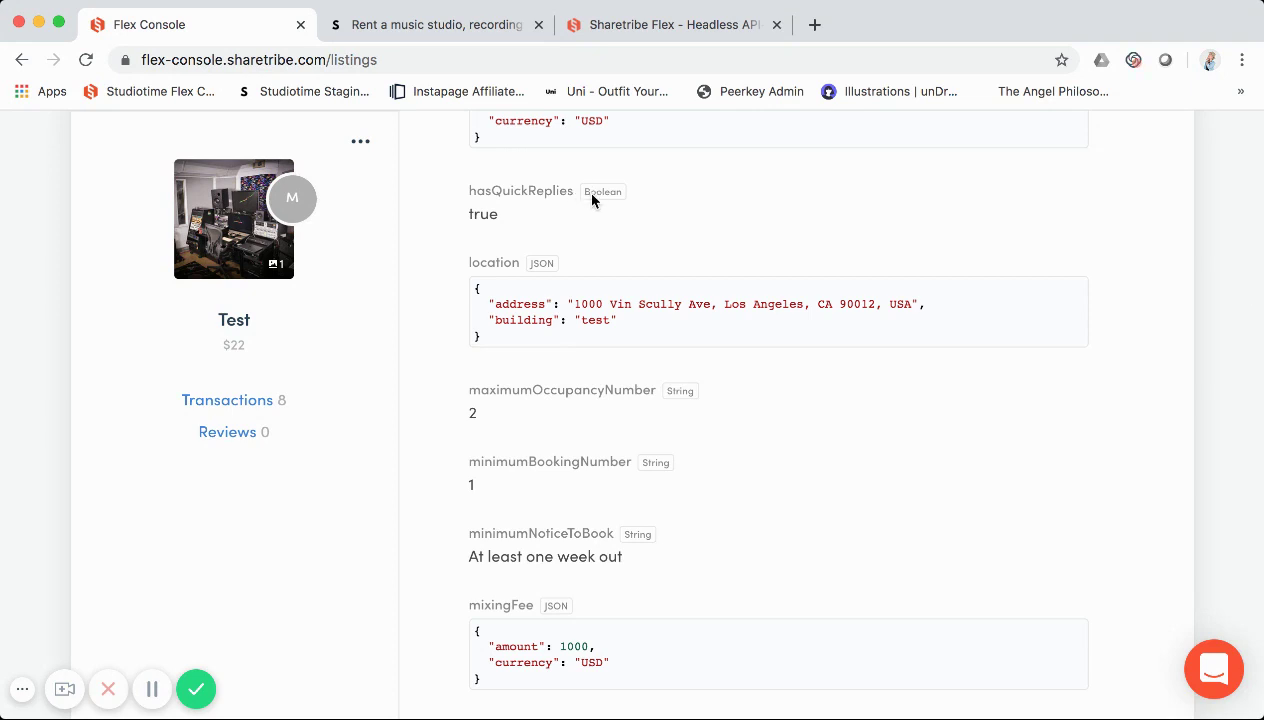
- Continue down to totalBookings 3 and the empty Private data and Metadata sections
scroll(518, 223, up, 5)
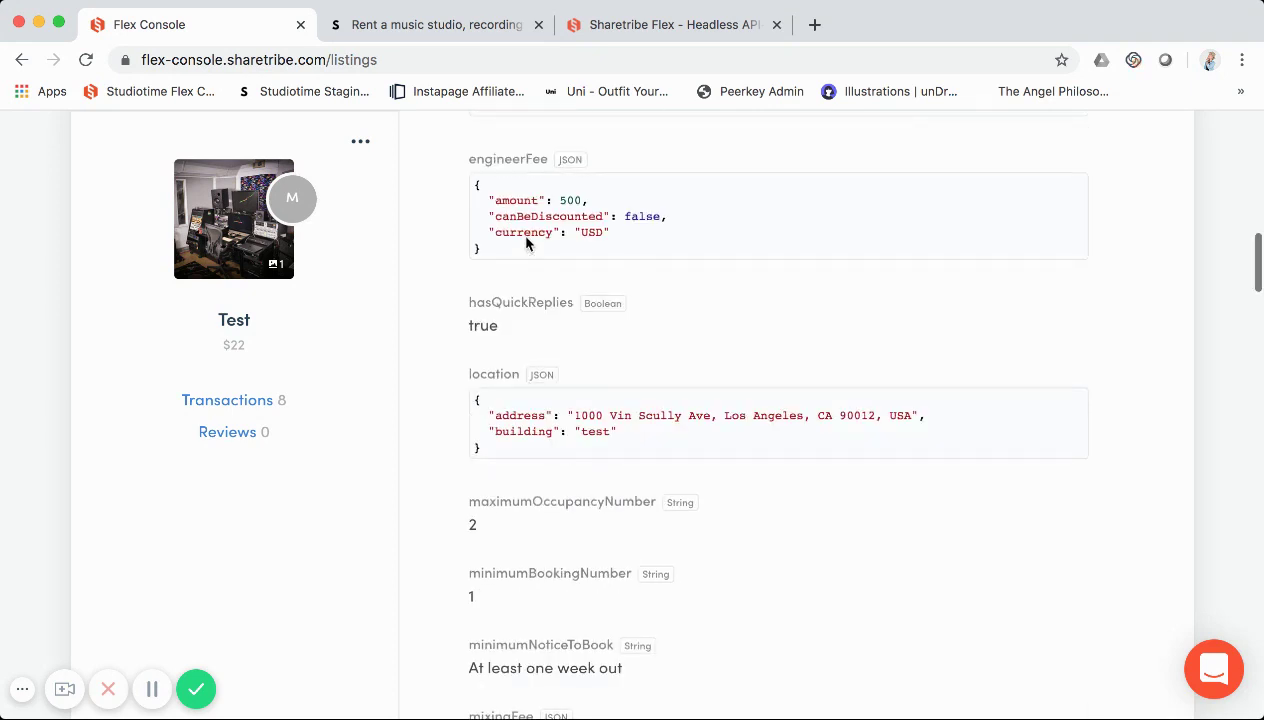
scroll(530, 430, down, 2)
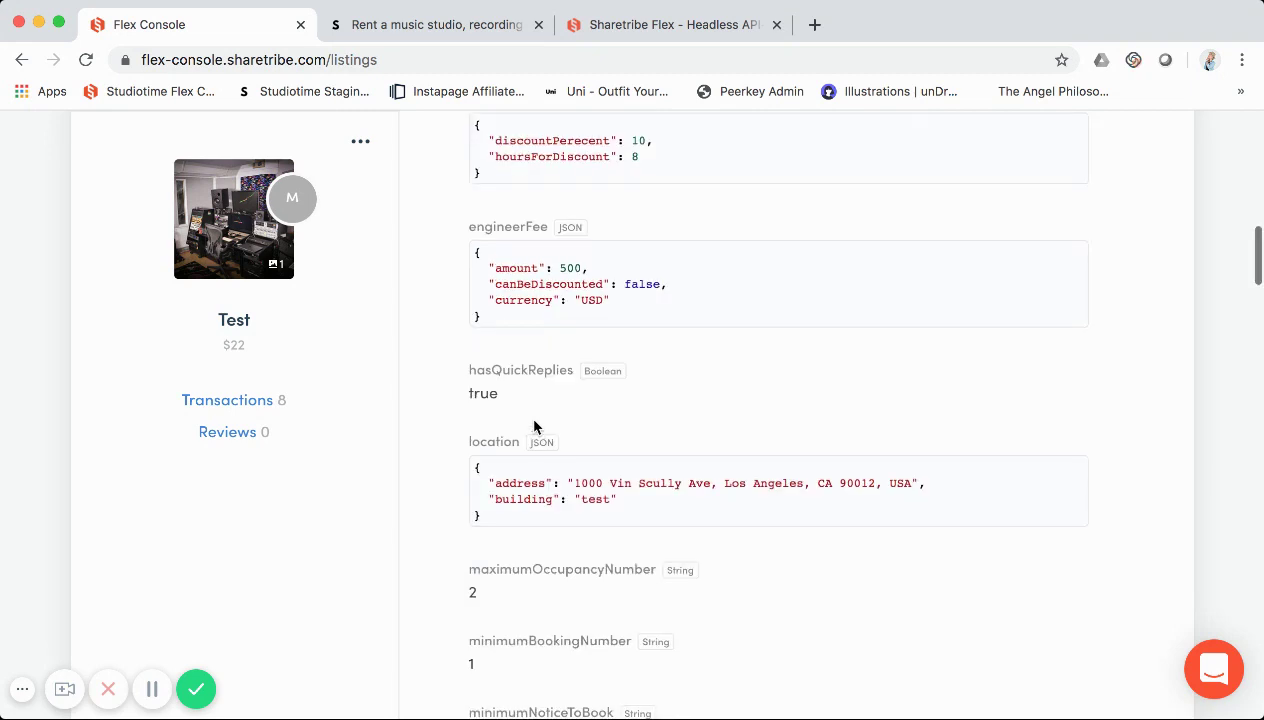
scroll(540, 395, up, 1)
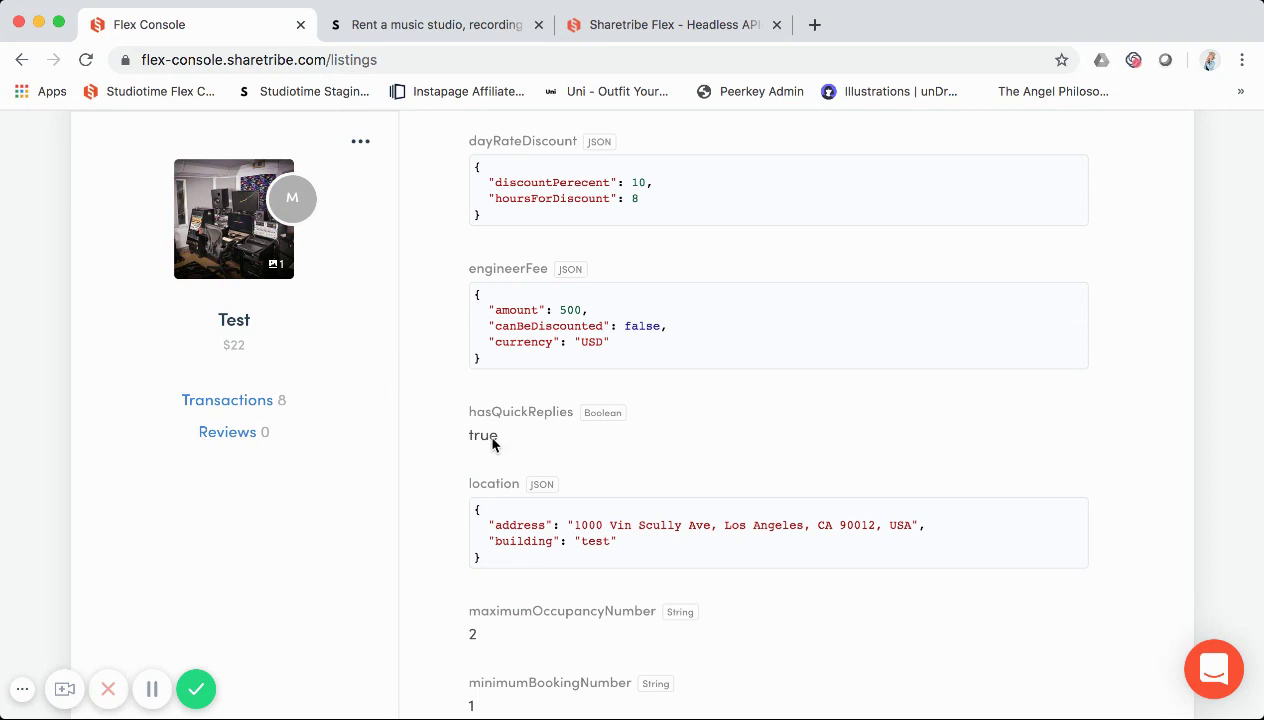
scroll(492, 443, down, 9)
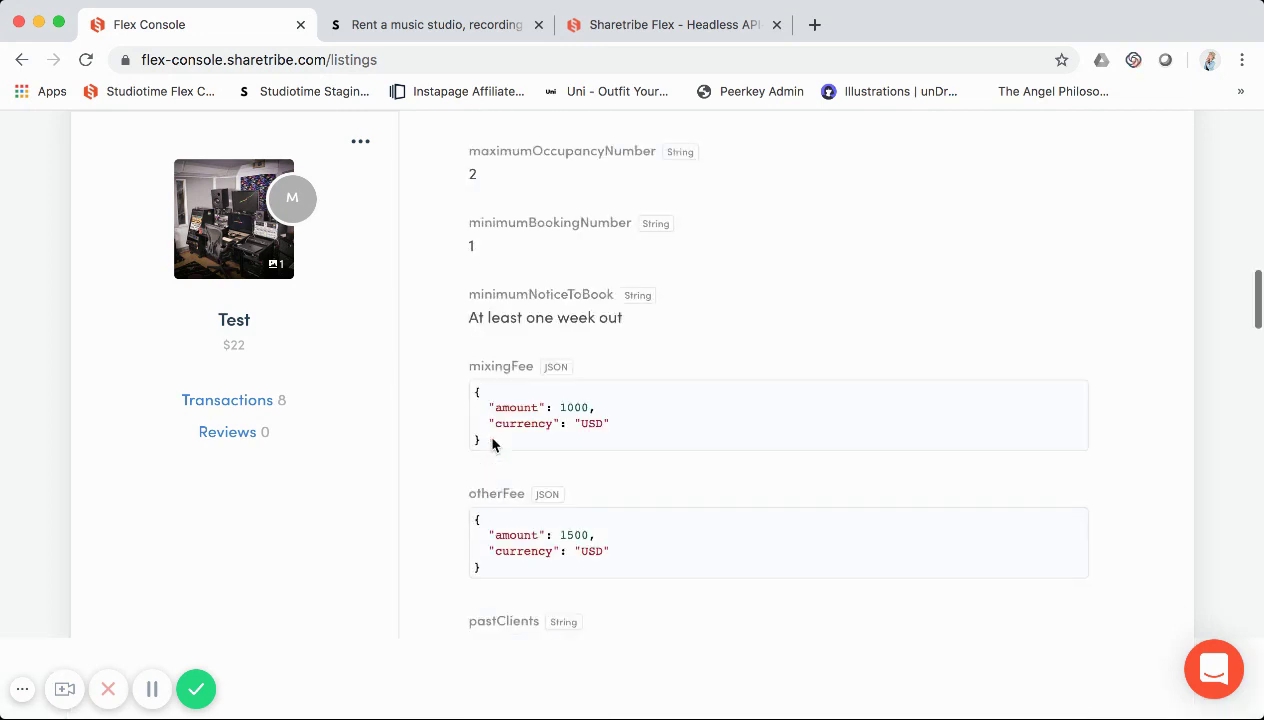
scroll(492, 443, down, 1)
scroll(520, 204, up, 1)
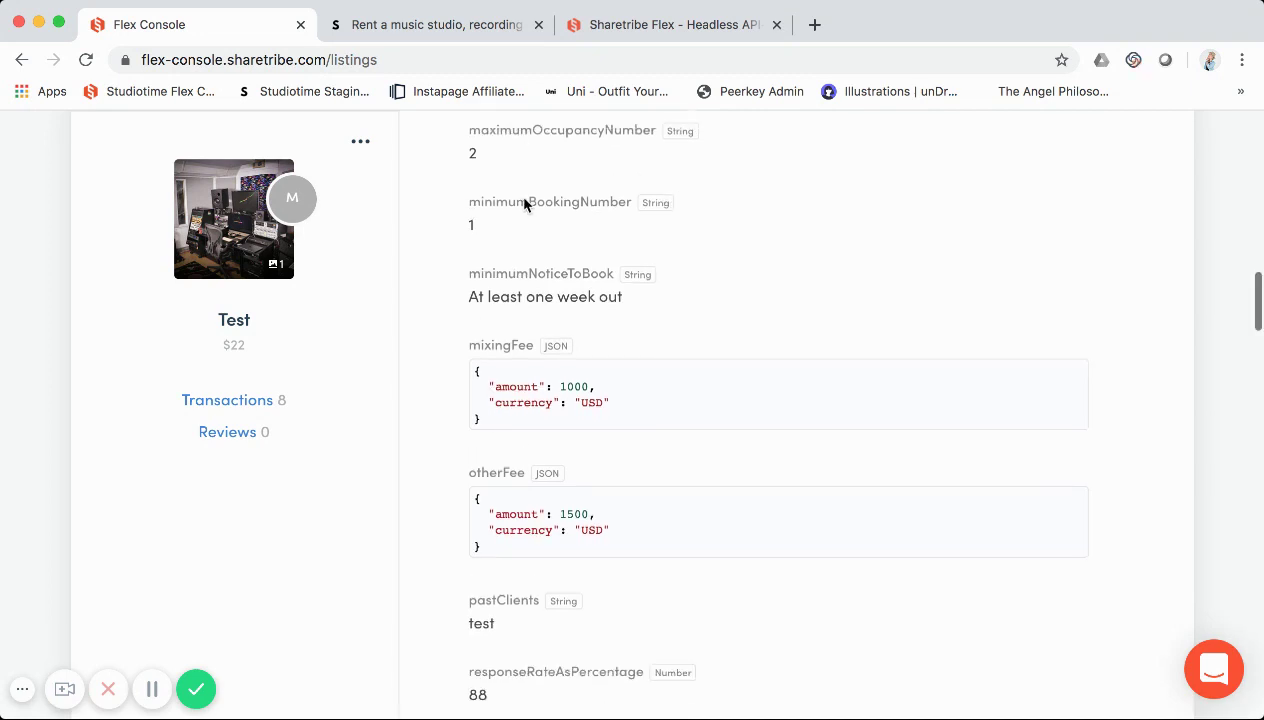
scroll(552, 328, down, 3)
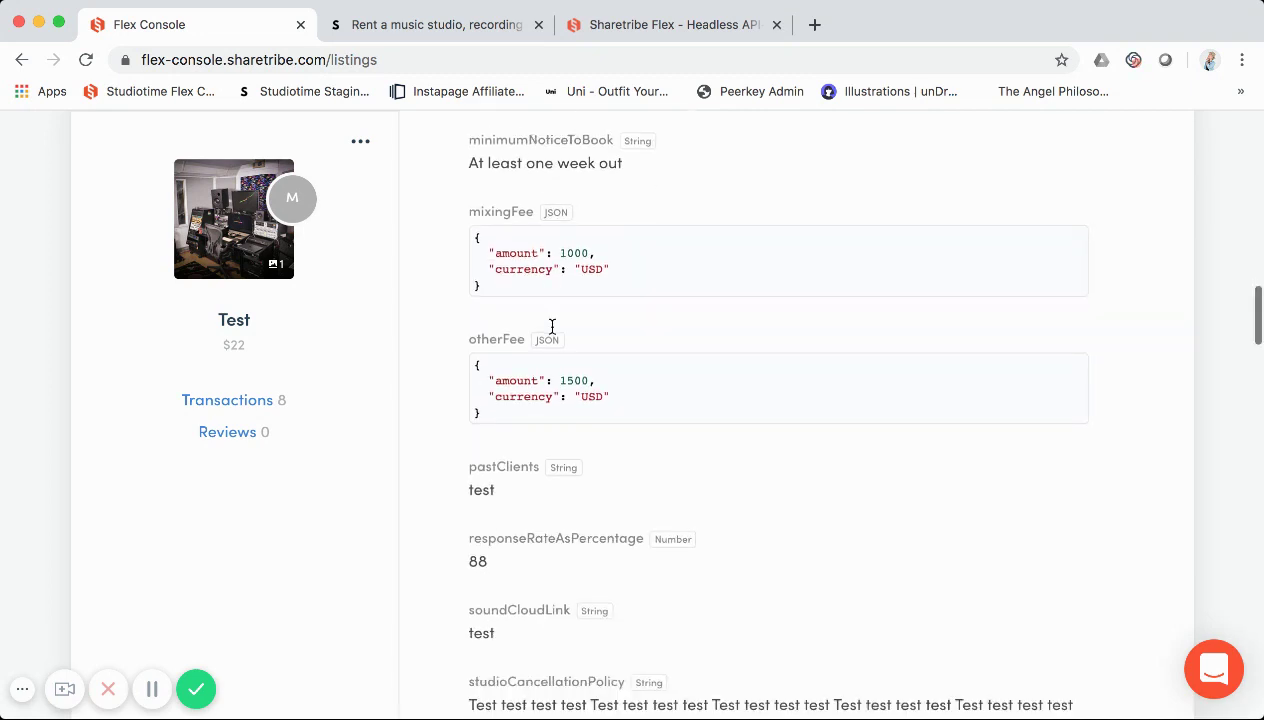
scroll(552, 328, down, 9)
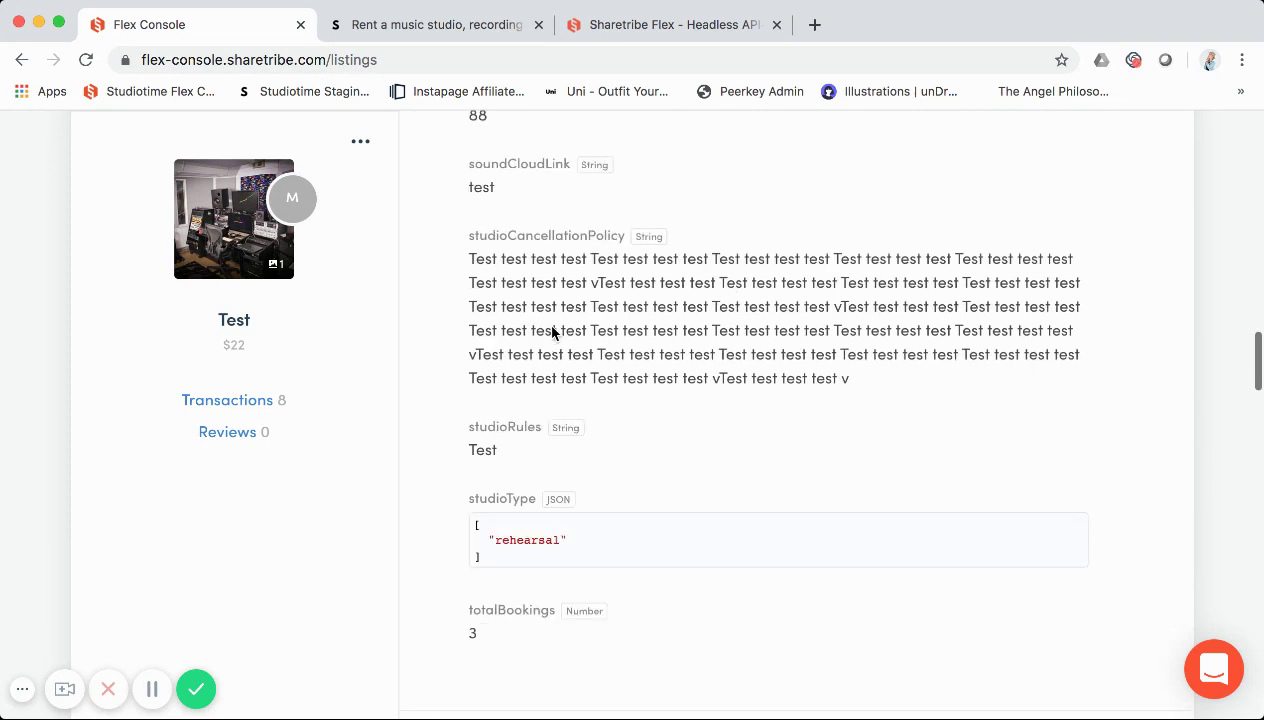
scroll(552, 333, down, 8)
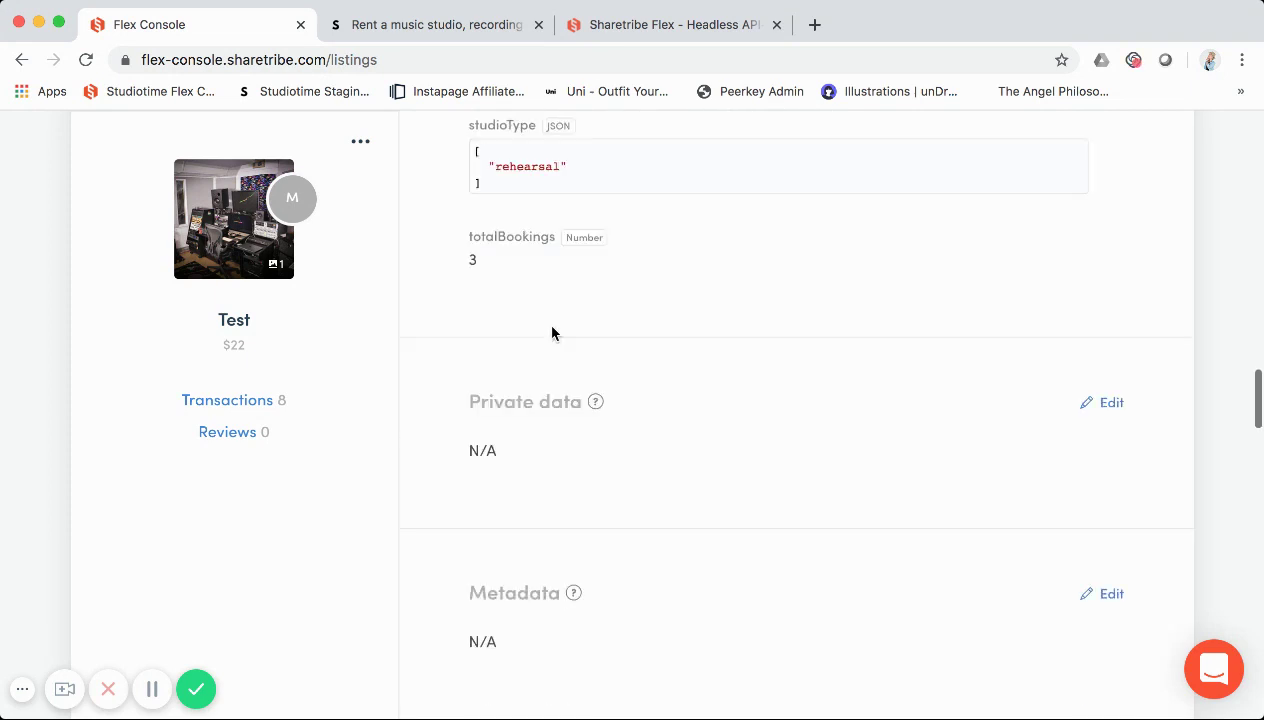
scroll(552, 333, up, 3)
scroll(551, 310, down, 1)
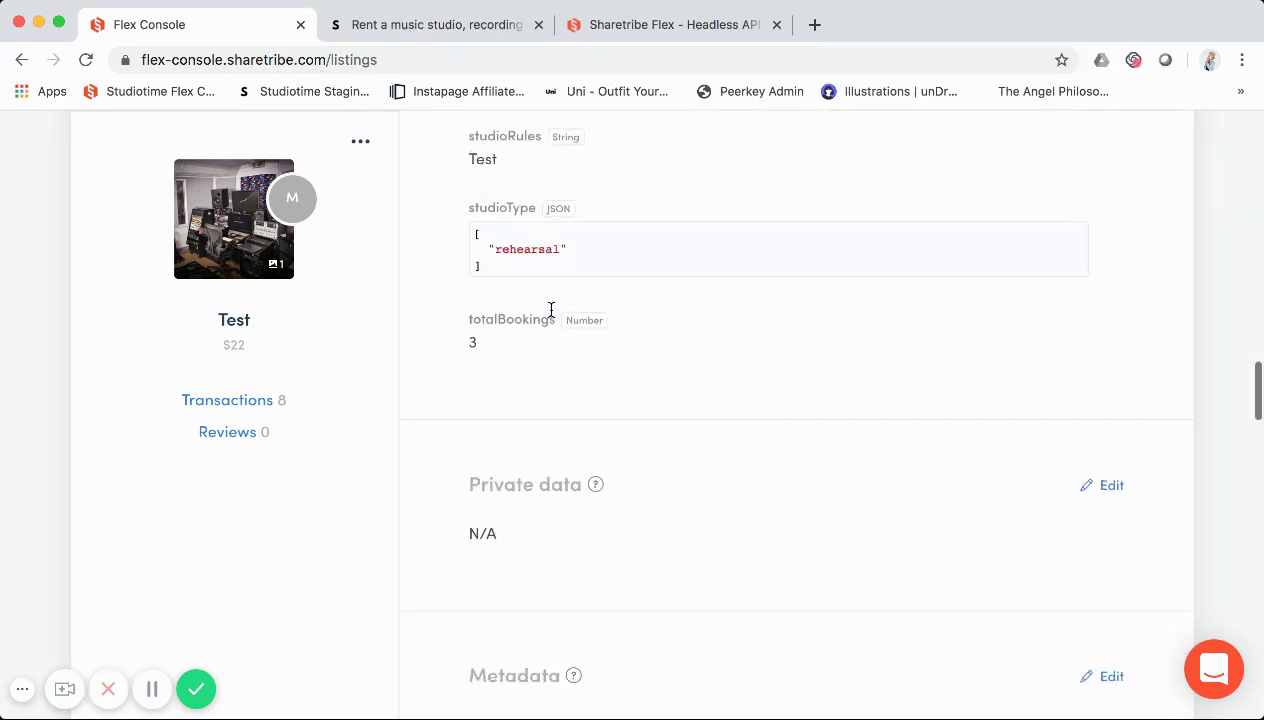
scroll(551, 310, up, 1)
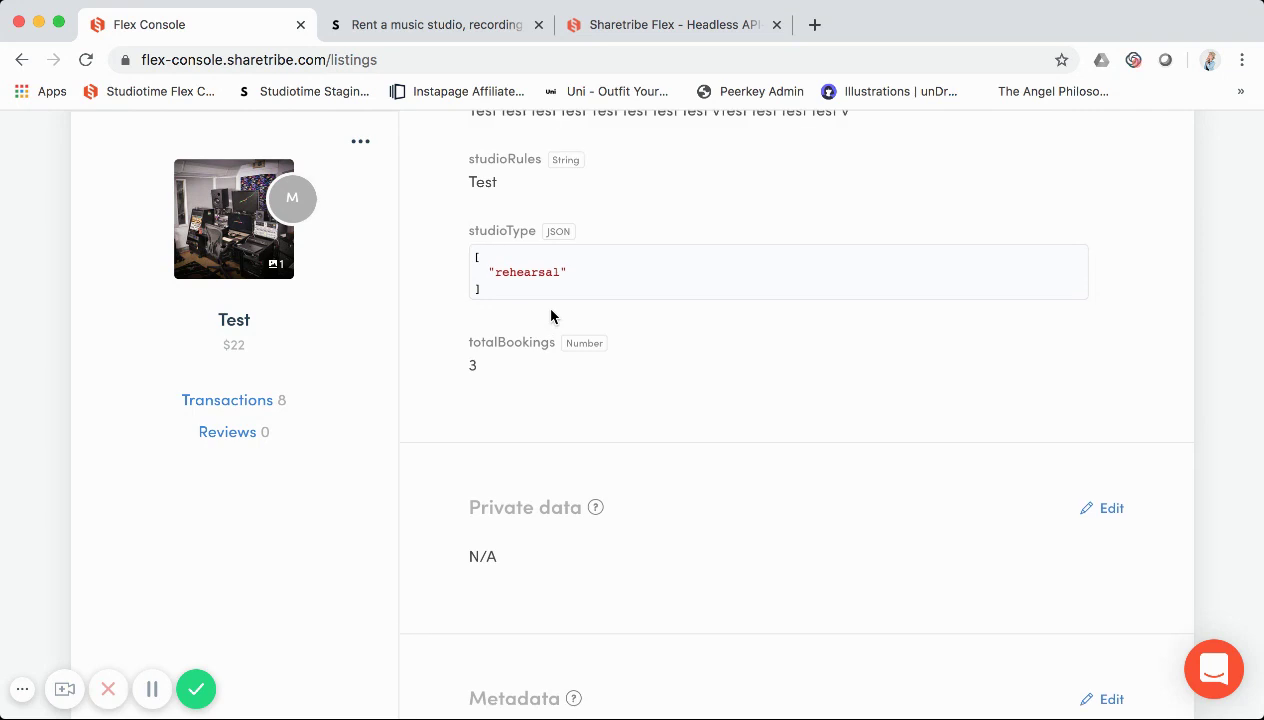
scroll(551, 317, up, 1)
scroll(551, 317, down, 3)
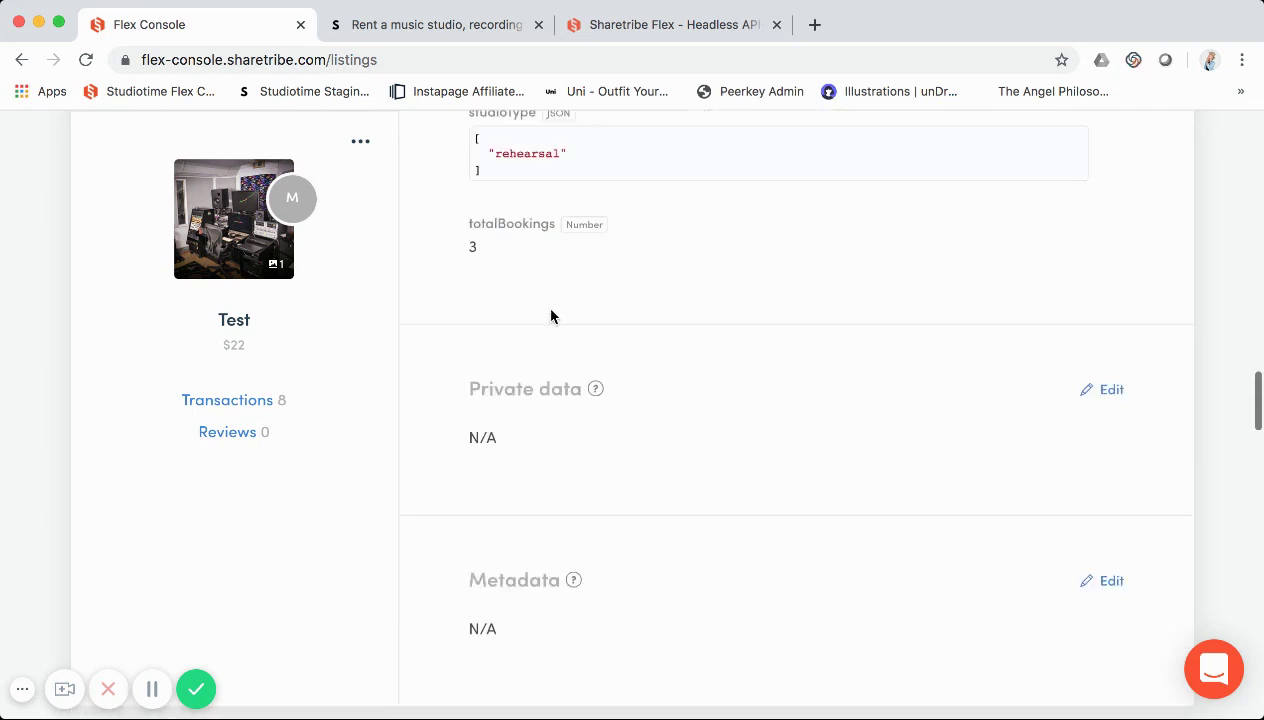
mouse_move(594, 392)
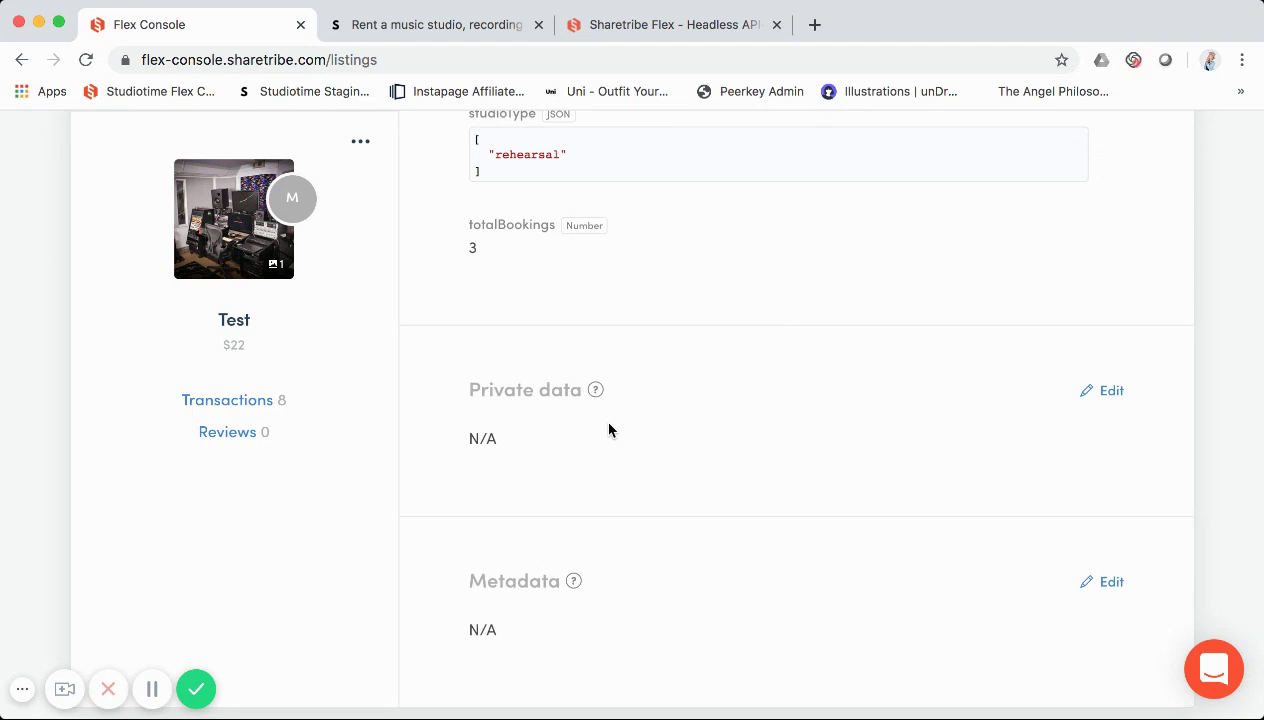
scroll(590, 470, down, 2)
mouse_move(572, 488)
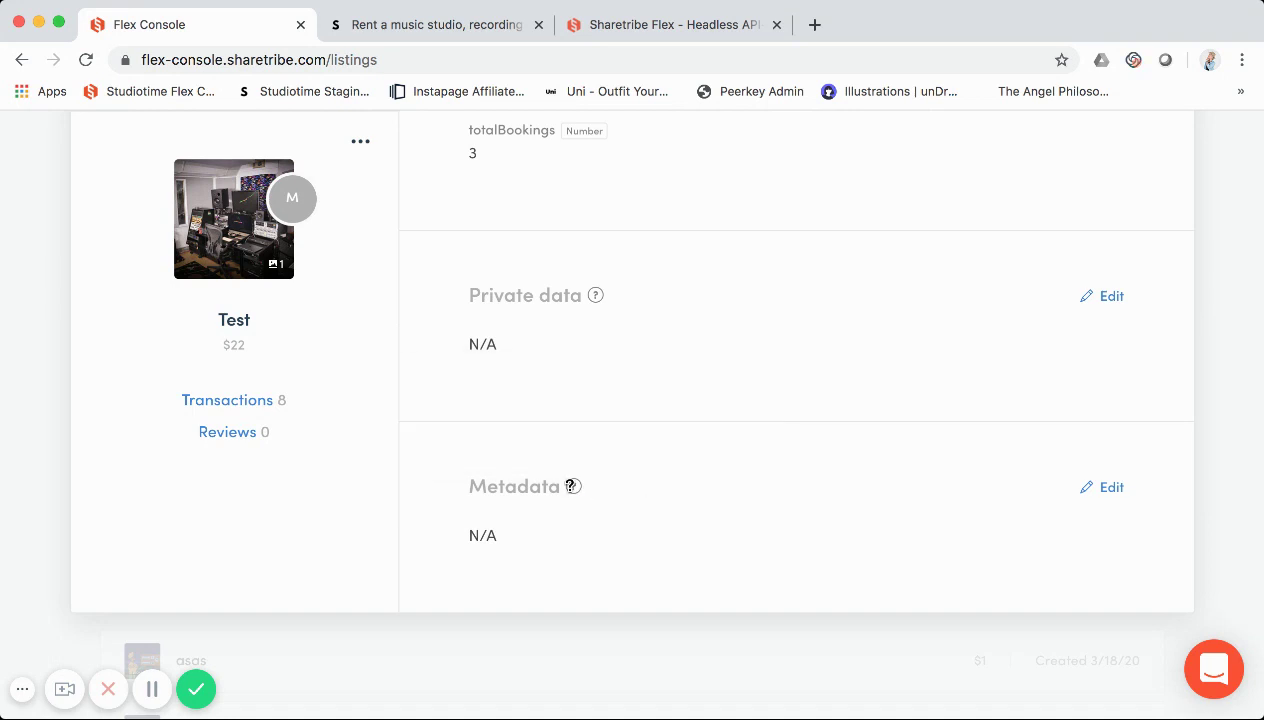
scroll(580, 490, up, 1)
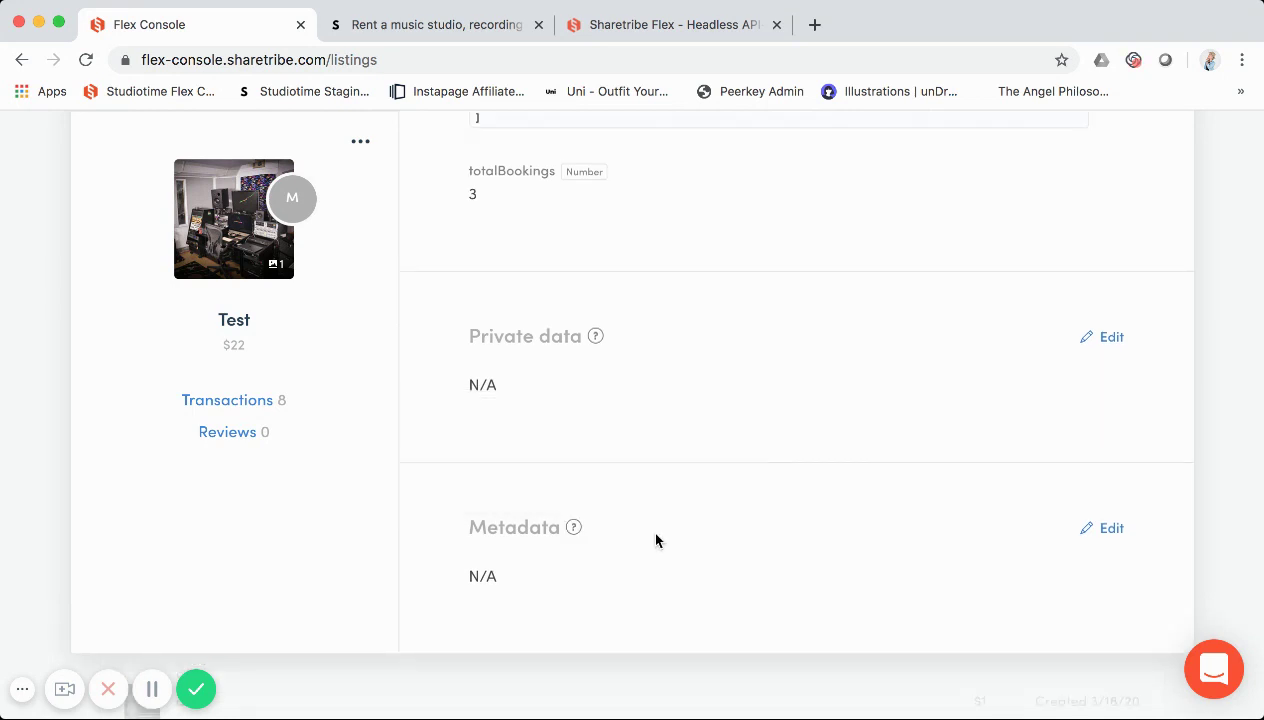
- Start editing the Test listing's data and add a new metadata field with its key and type
click(1107, 529)
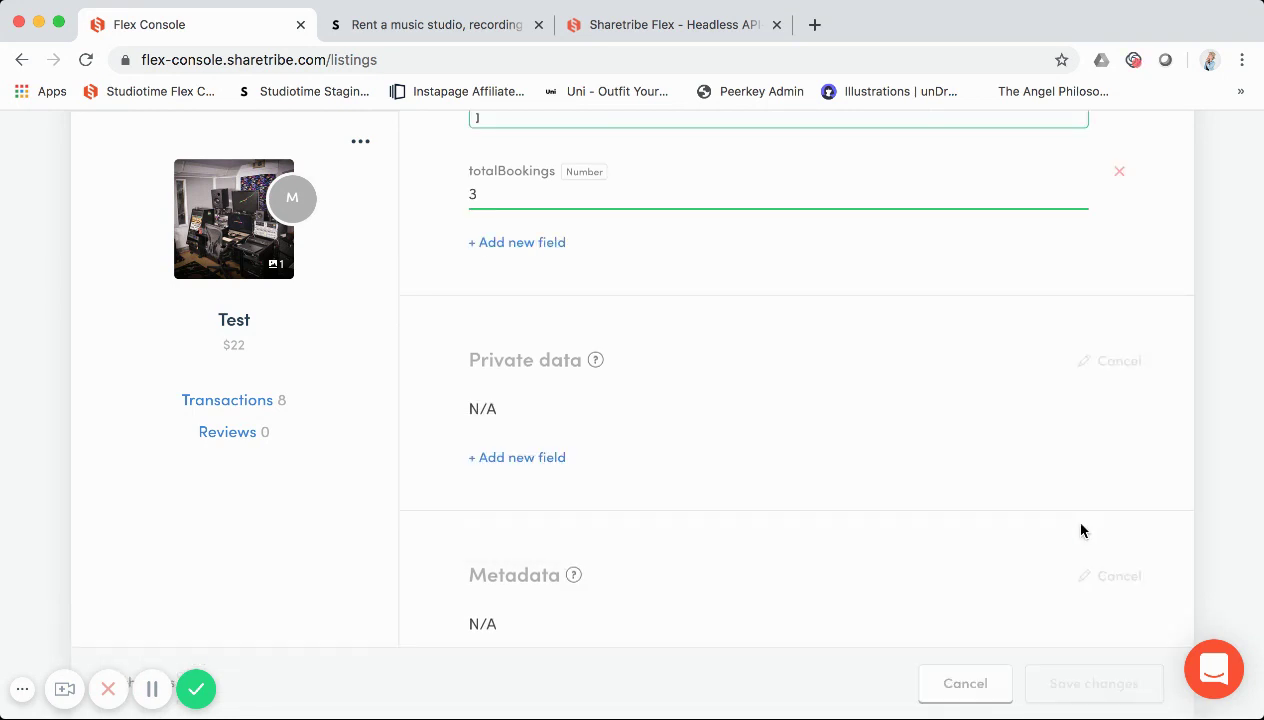
scroll(1081, 528, down, 2)
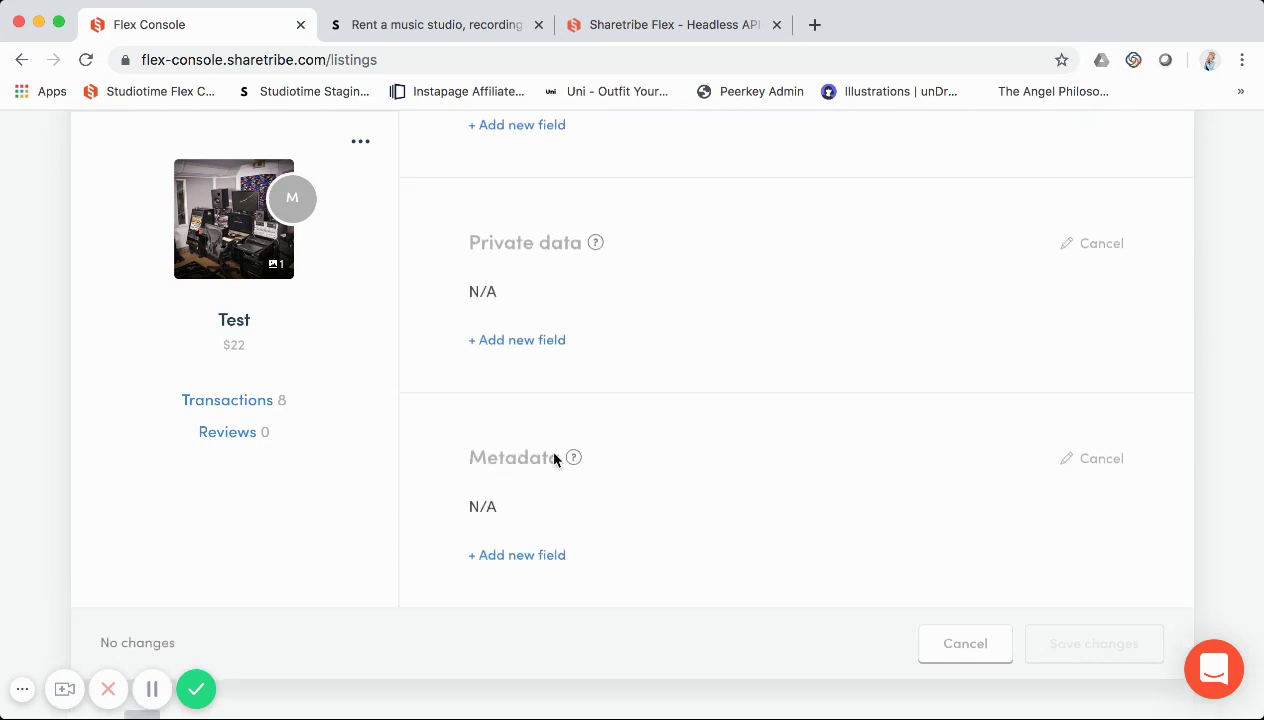
mouse_move(569, 455)
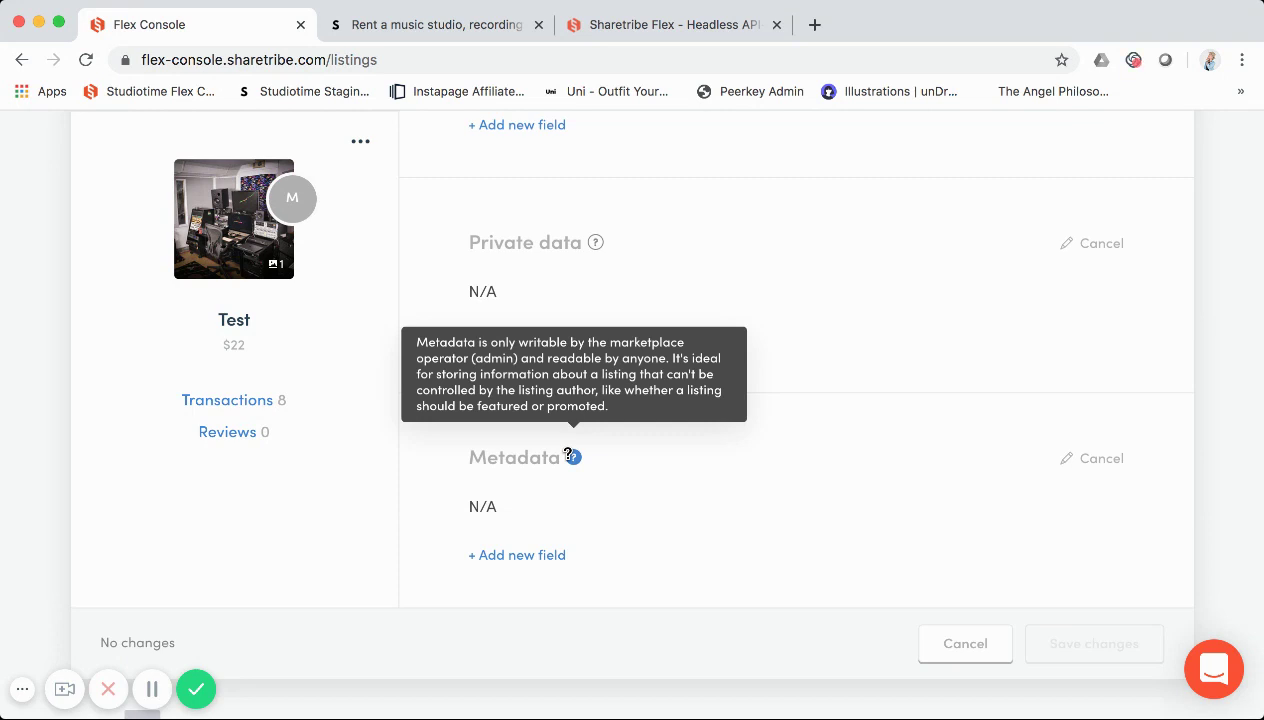
click(522, 556)
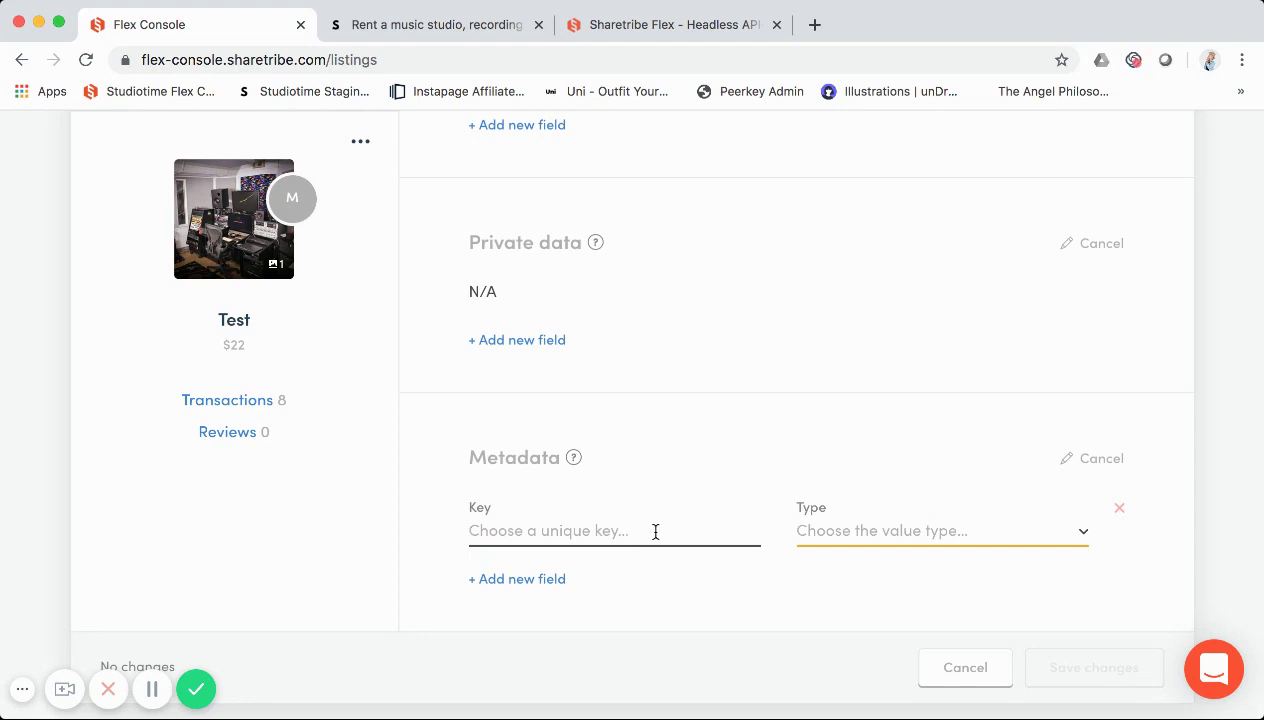
click(827, 530)
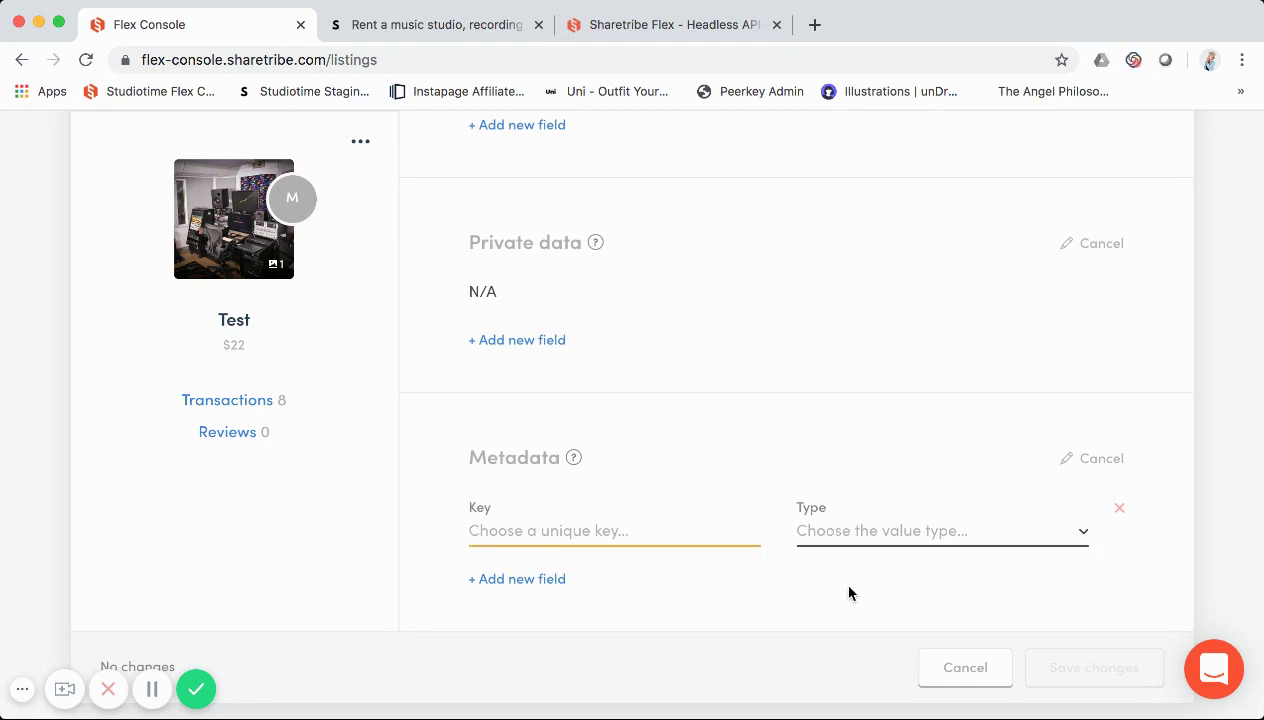
click(570, 525)
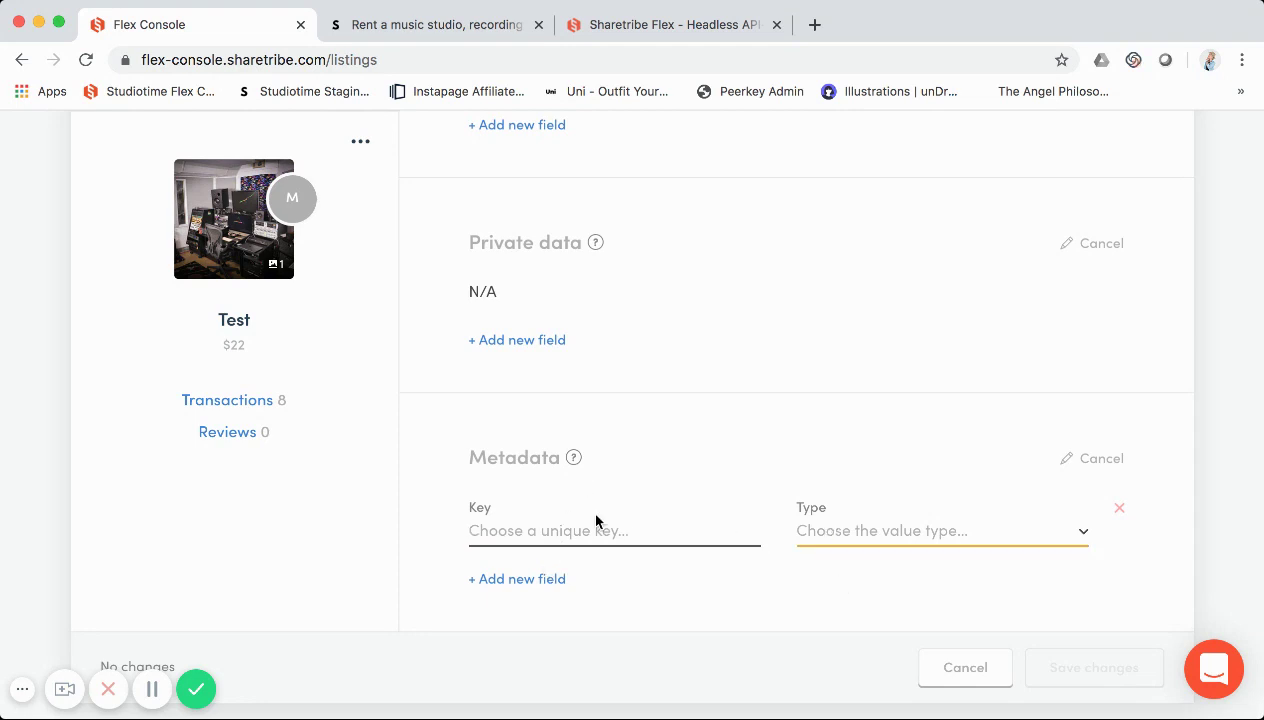
- Scroll the edit form back up to the Summary showing the editable title 'Test'
scroll(595, 519, up, 2)
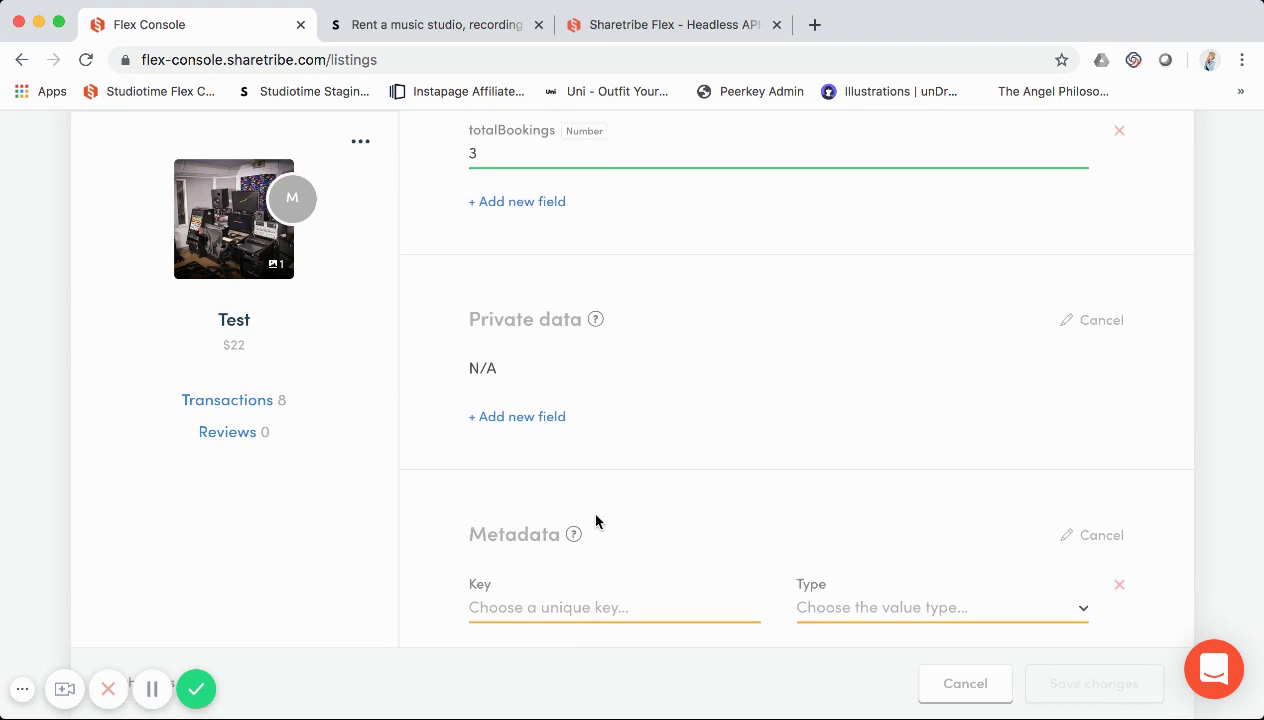
scroll(595, 520, up, 3)
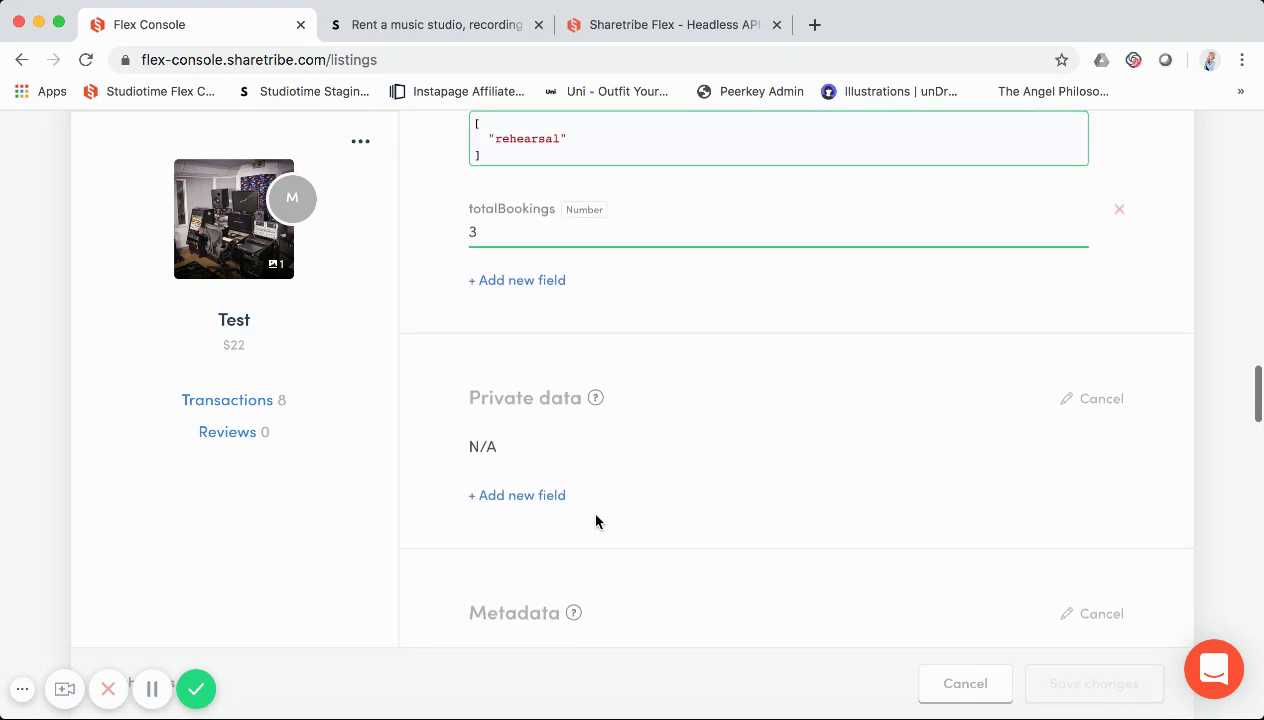
scroll(596, 520, down, 3)
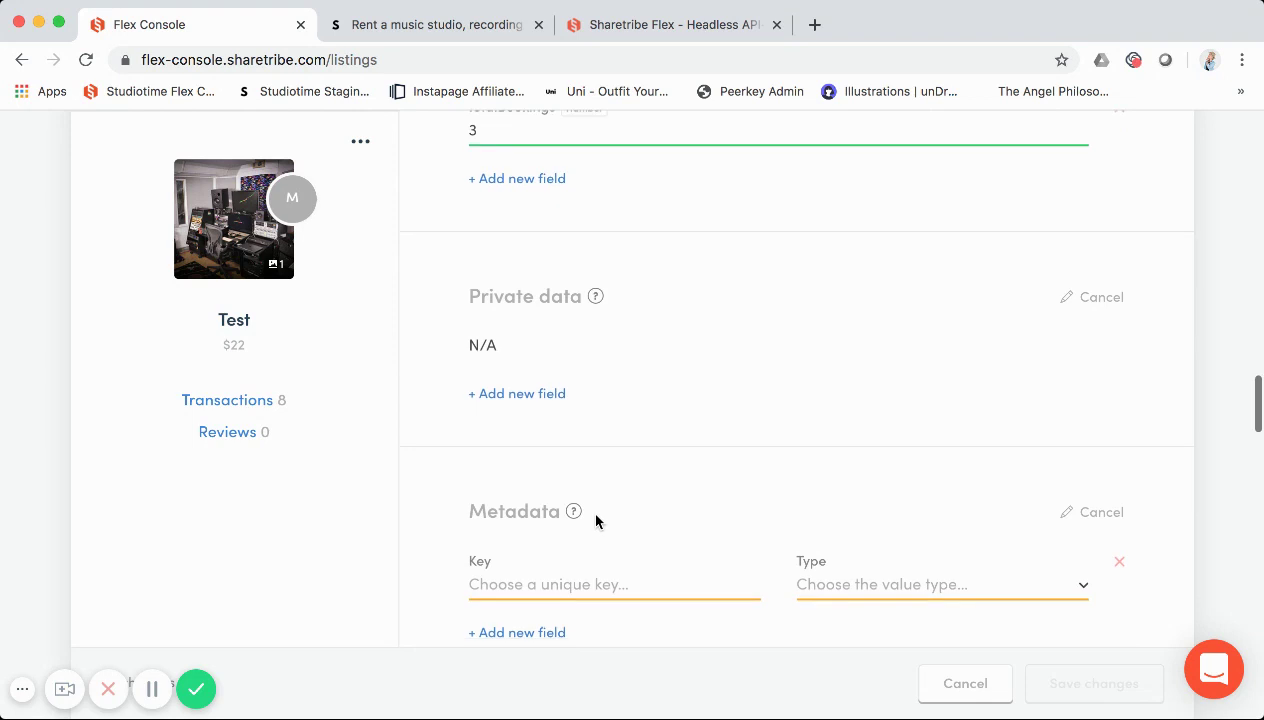
mouse_move(601, 515)
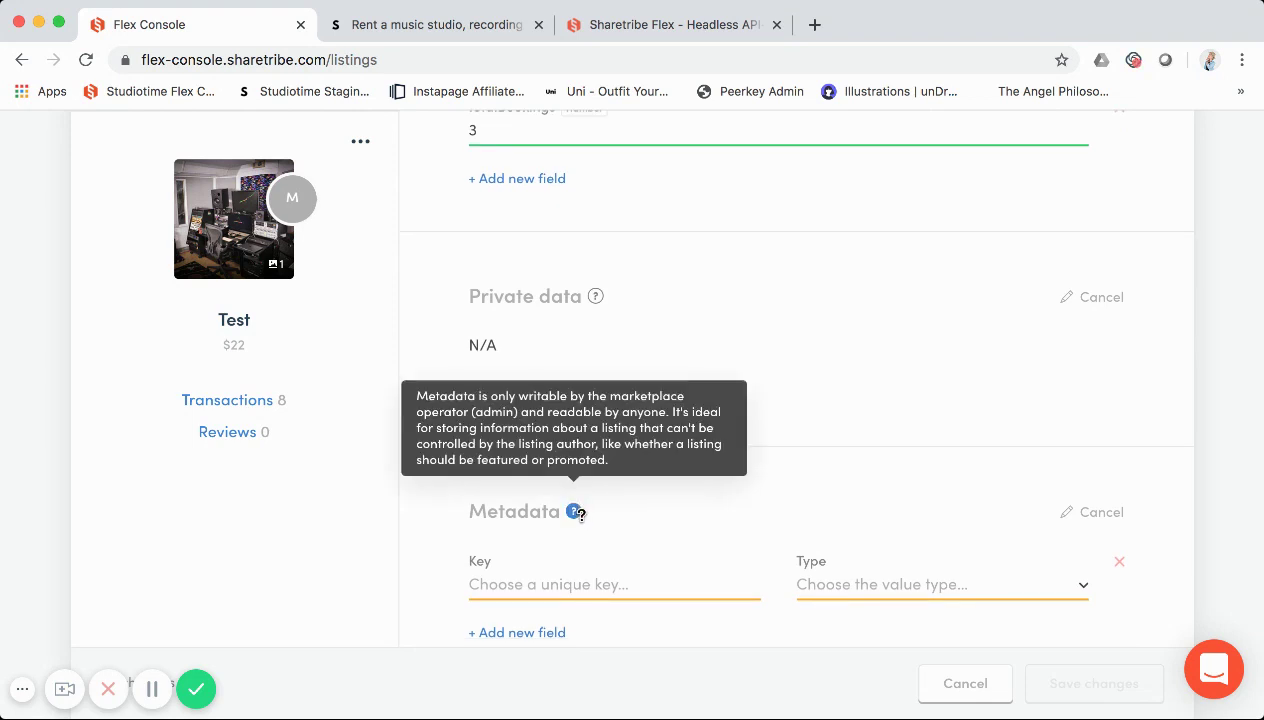
scroll(626, 507, down, 1)
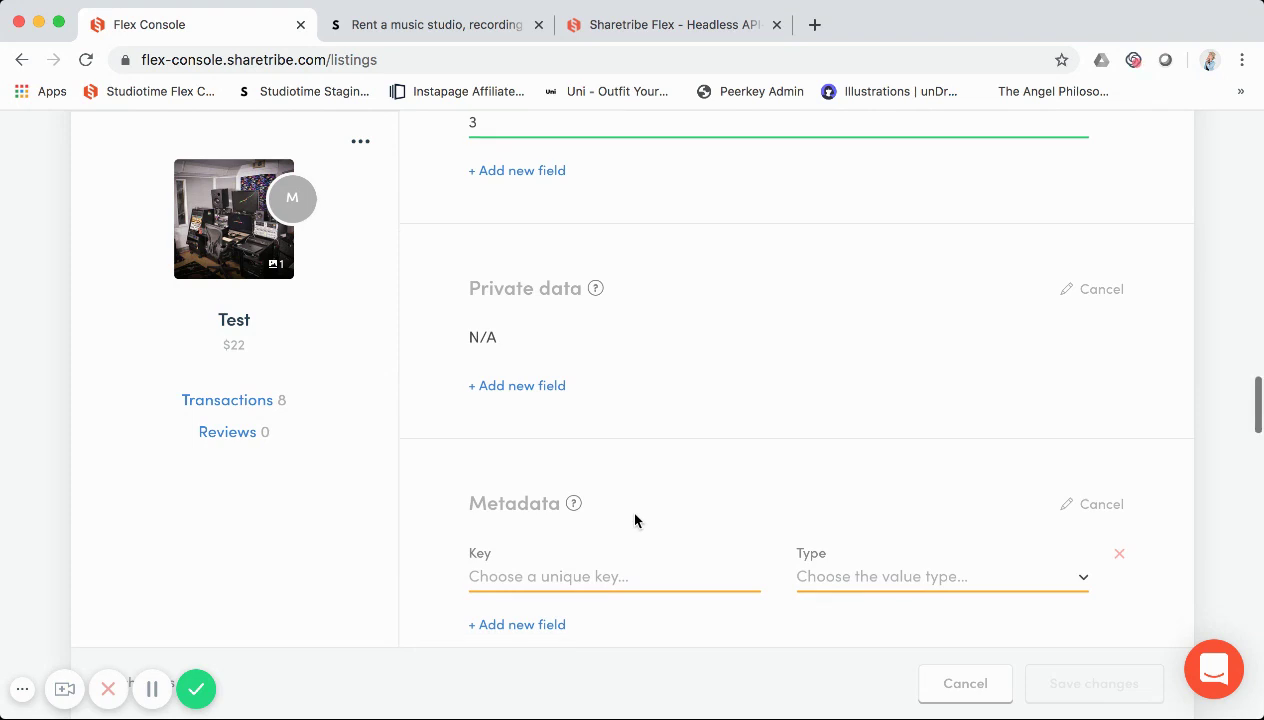
scroll(634, 520, up, 3)
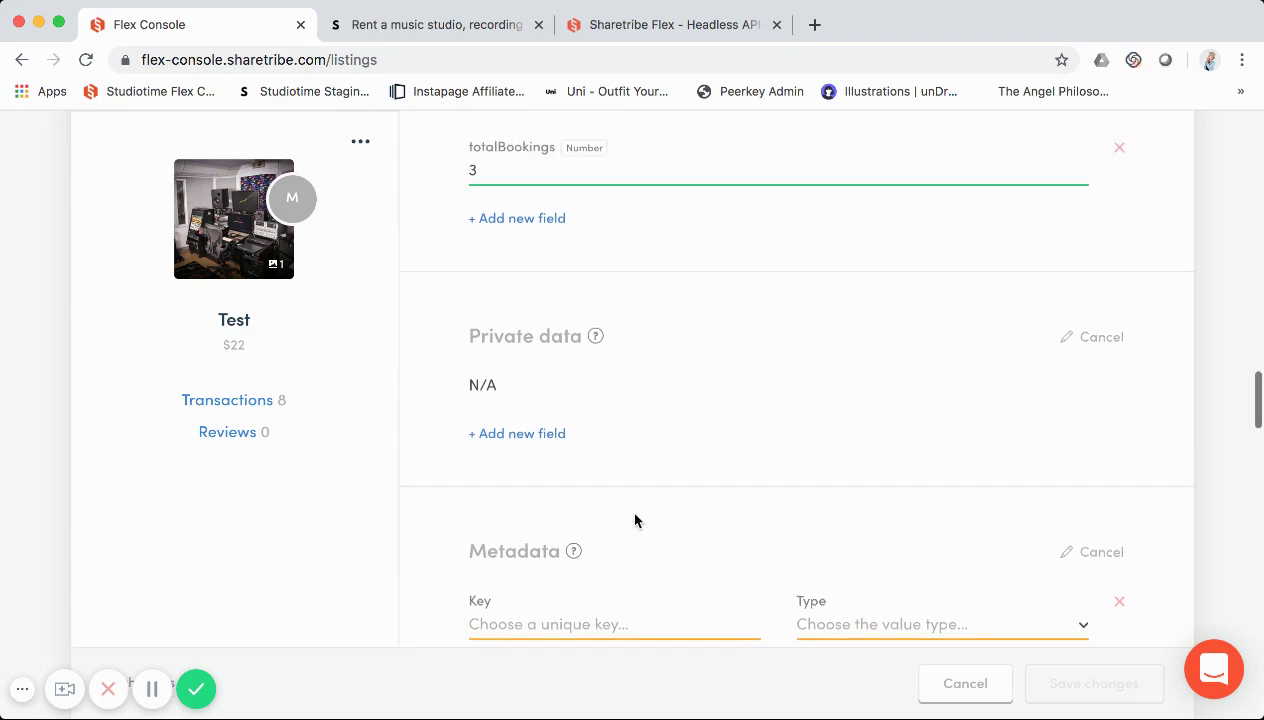
scroll(634, 520, up, 3)
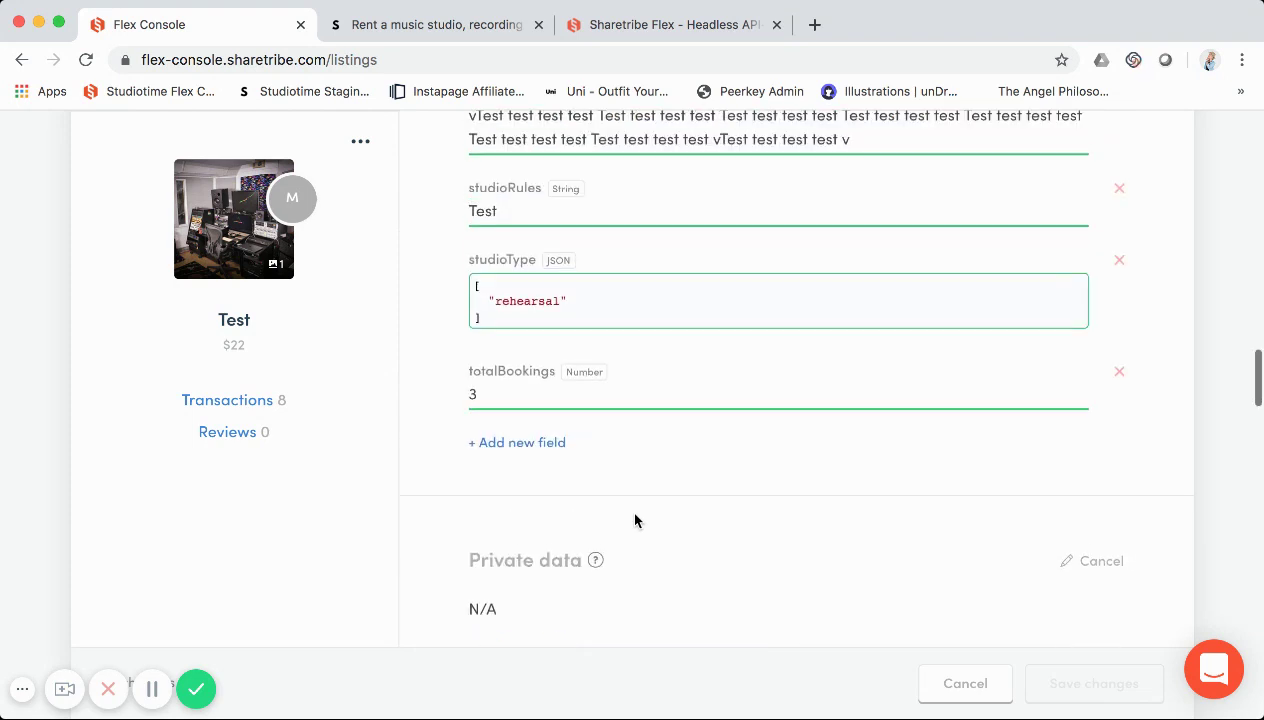
scroll(634, 520, down, 5)
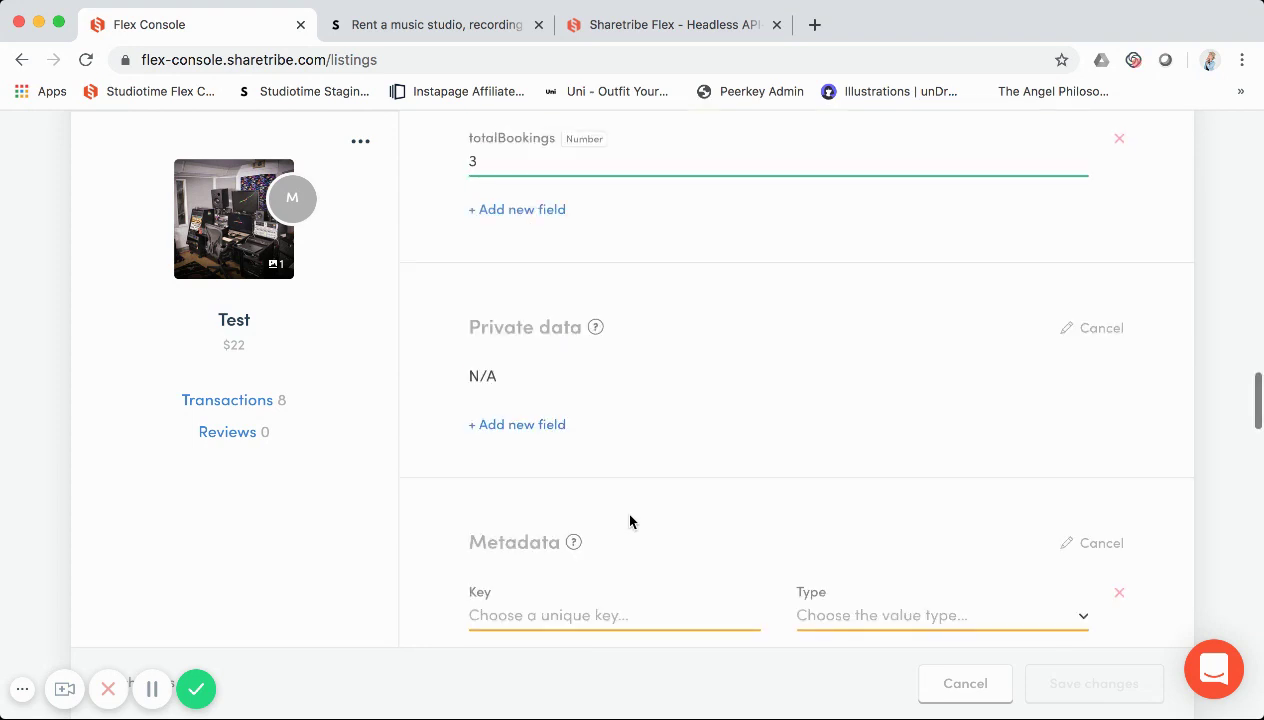
scroll(632, 518, up, 3)
scroll(630, 520, up, 10)
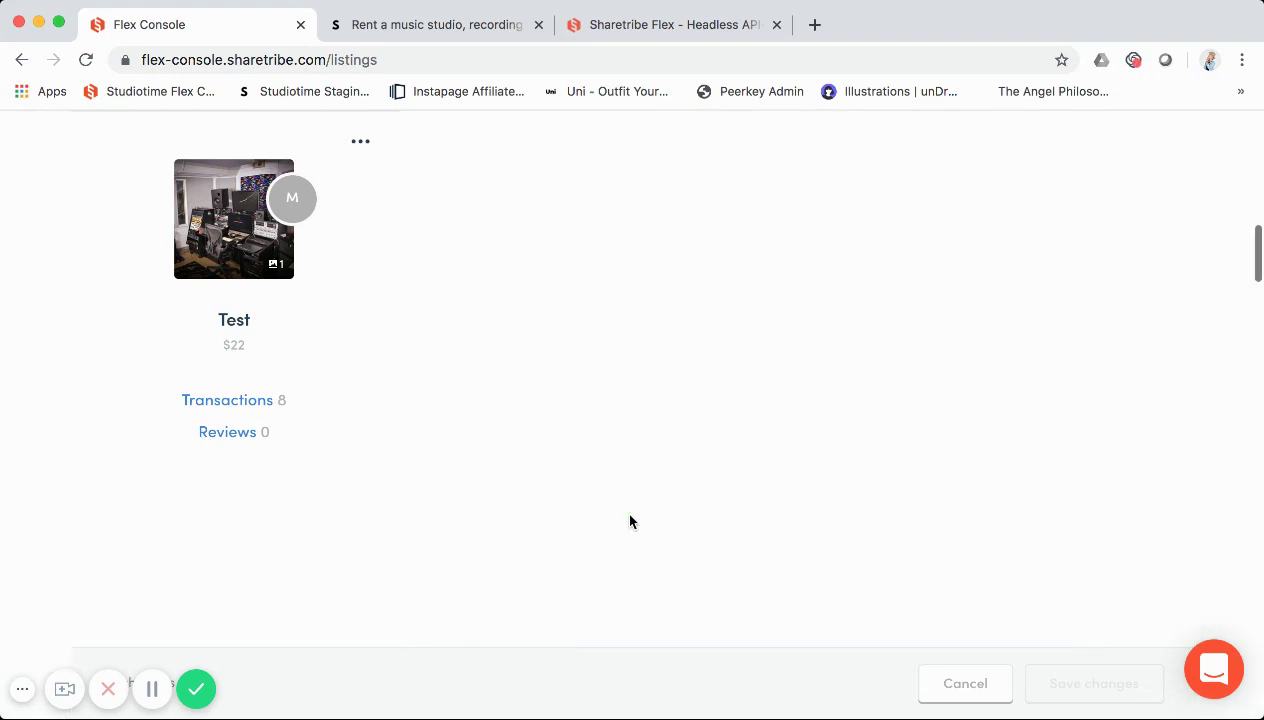
scroll(630, 513, up, 5)
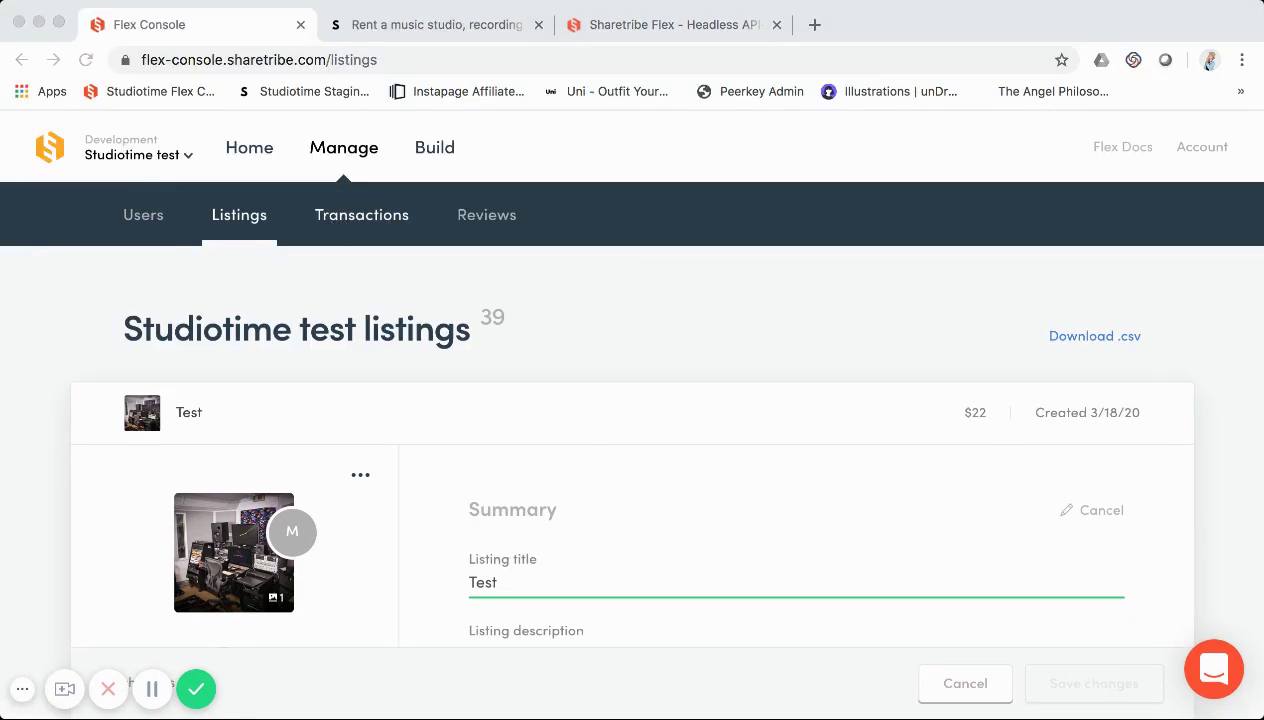
- Show the Studiotime test transactions list of 369 transactions
click(380, 218)
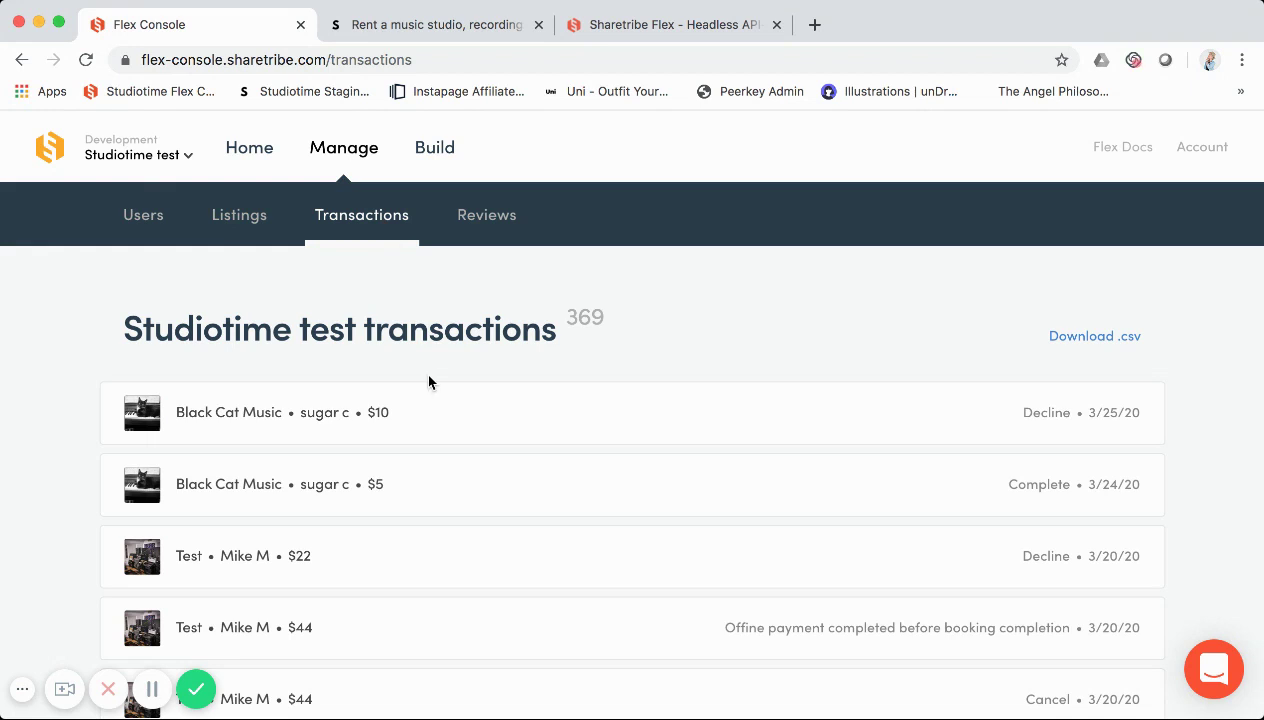
scroll(420, 395, down, 1)
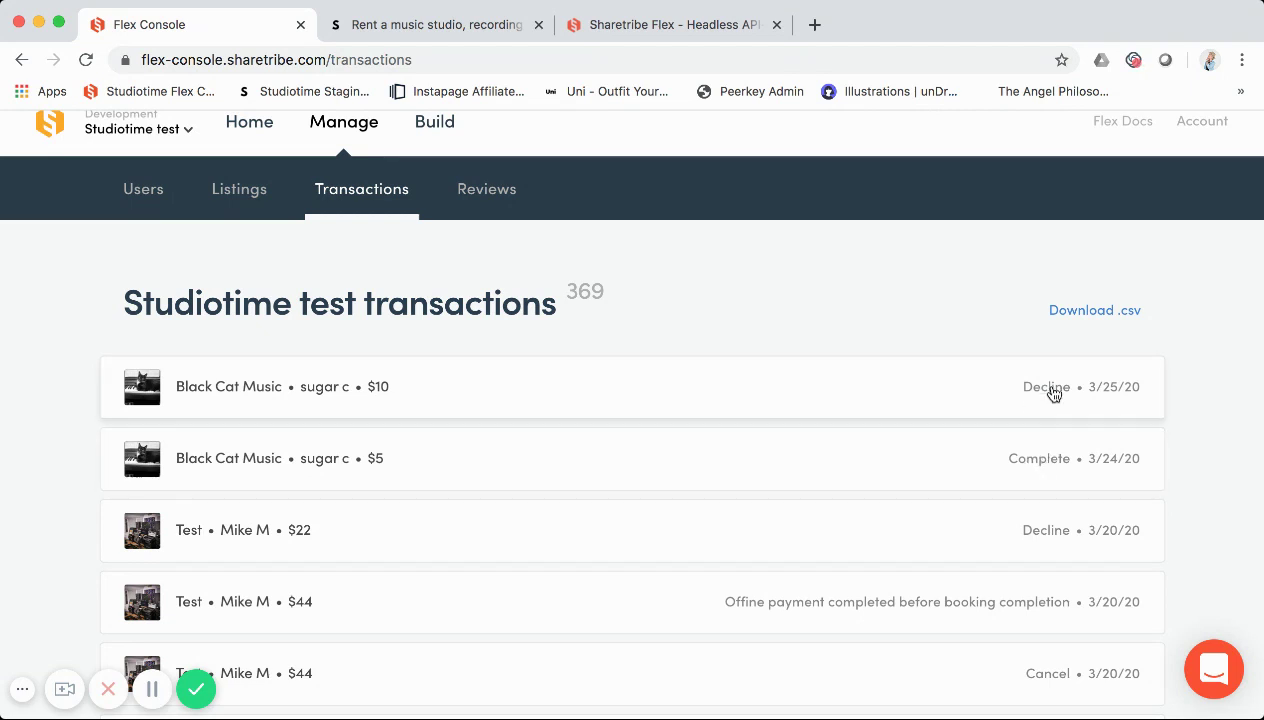
scroll(1040, 460, down, 3)
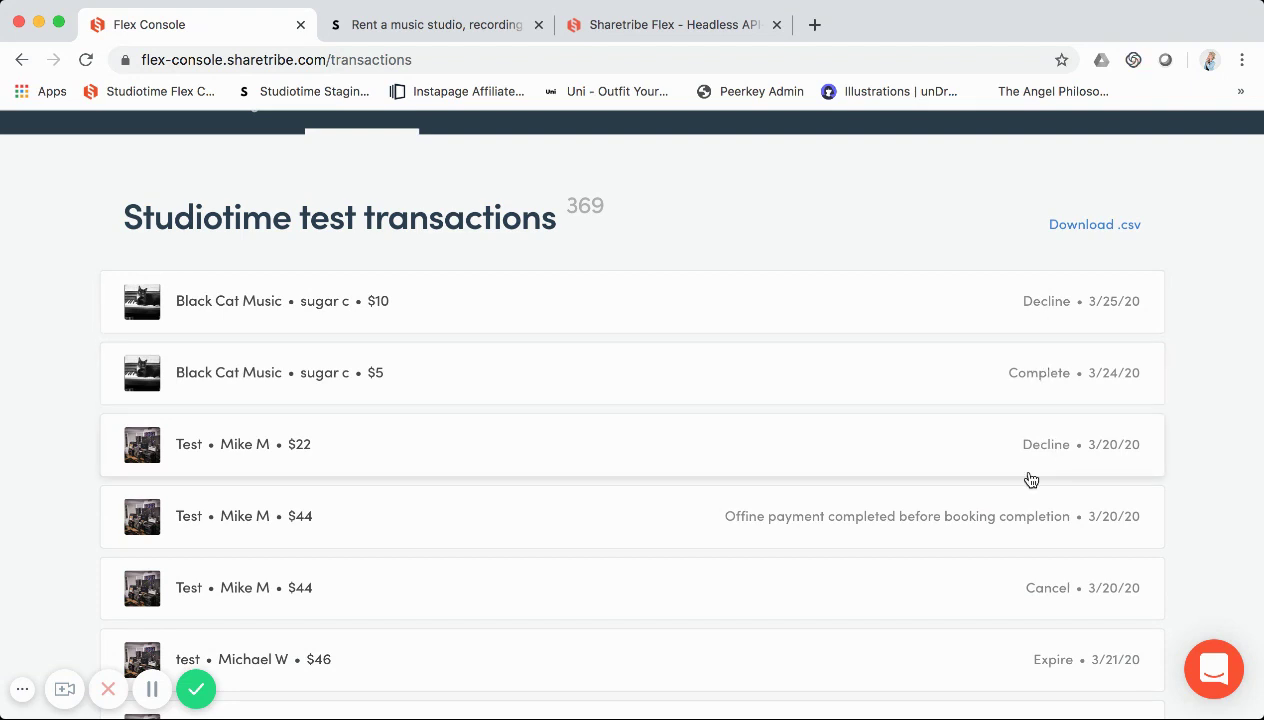
scroll(1030, 480, down, 1)
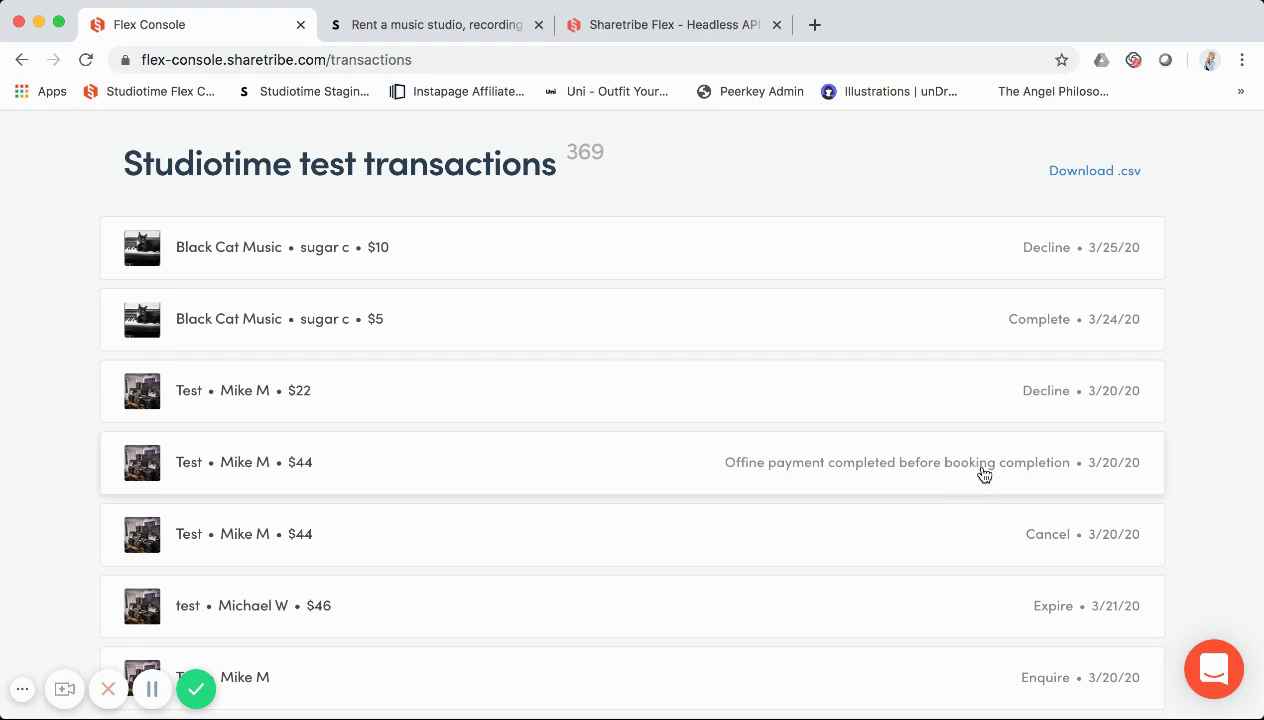
scroll(1013, 472, down, 1)
scroll(1040, 500, down, 1)
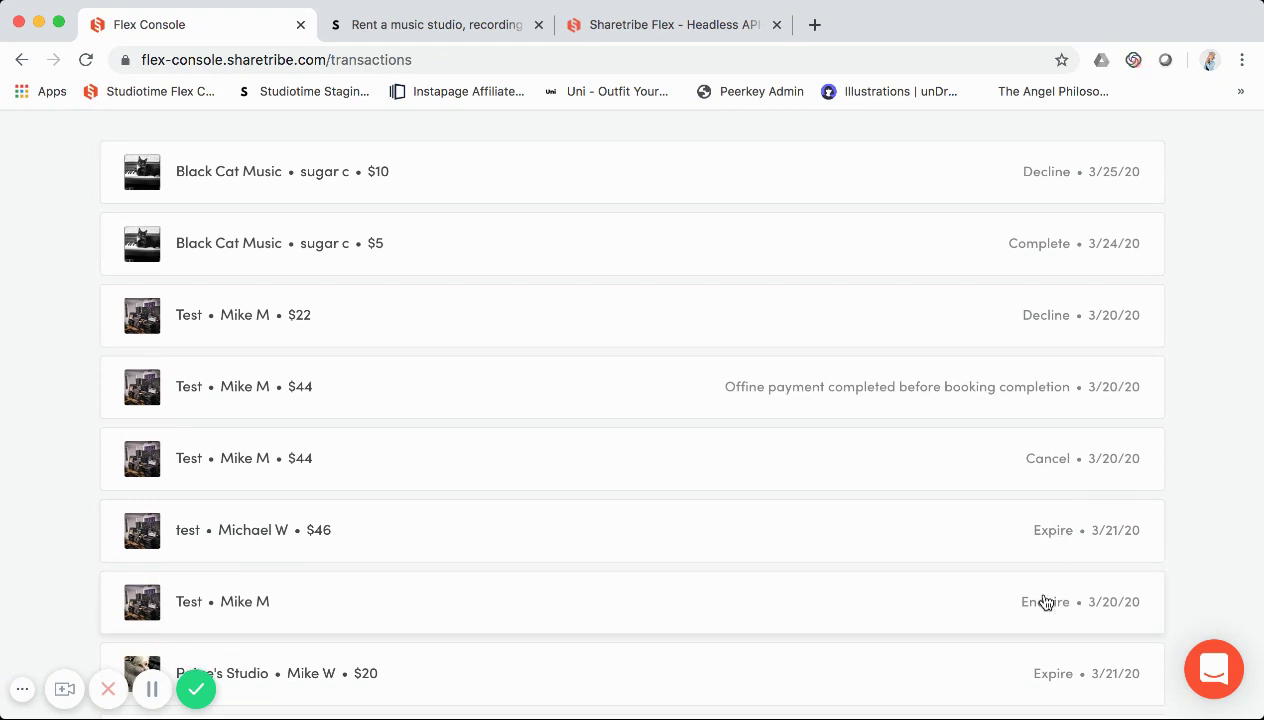
scroll(1046, 602, up, 1)
scroll(1046, 602, up, 2)
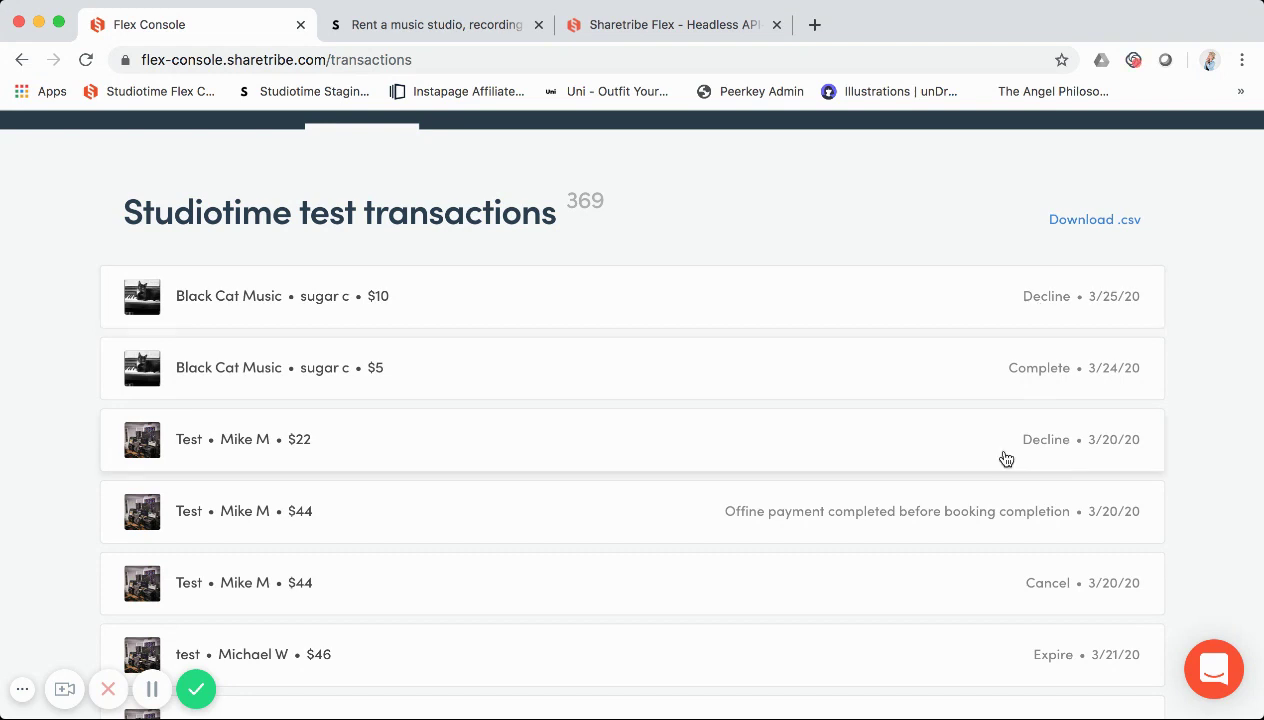
scroll(1004, 457, up, 1)
scroll(1004, 457, down, 1)
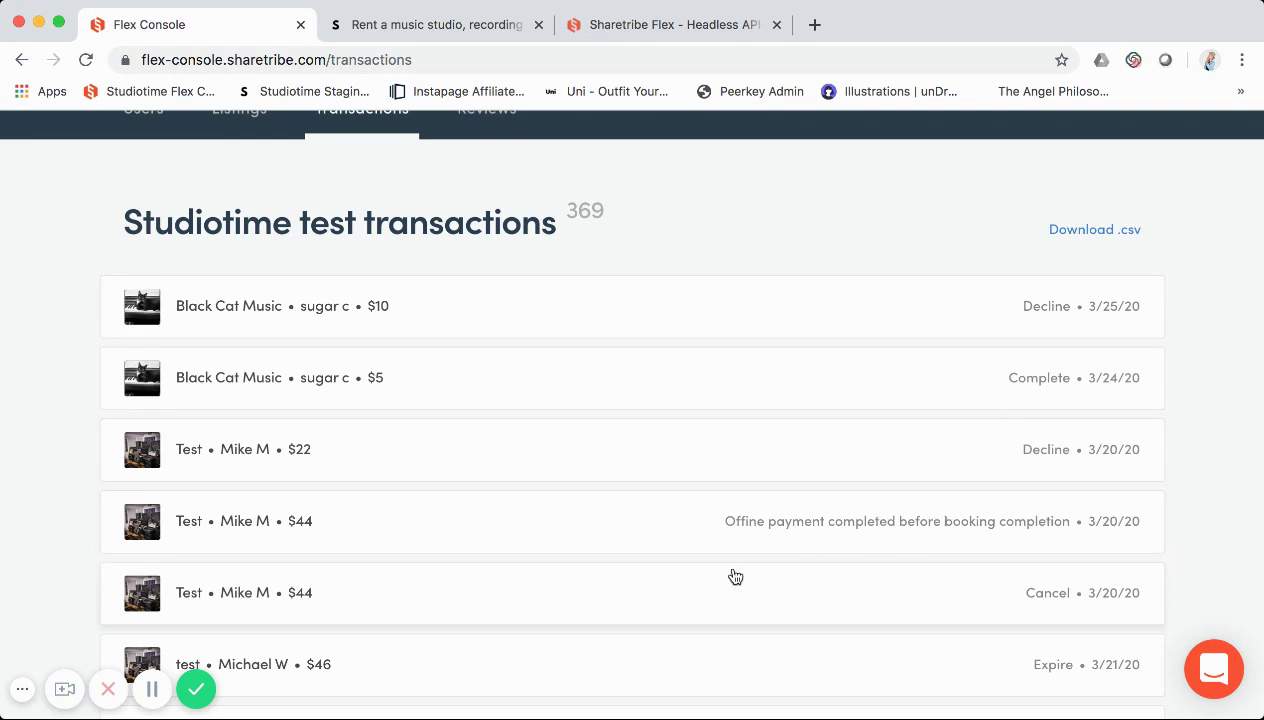
scroll(870, 470, up, 1)
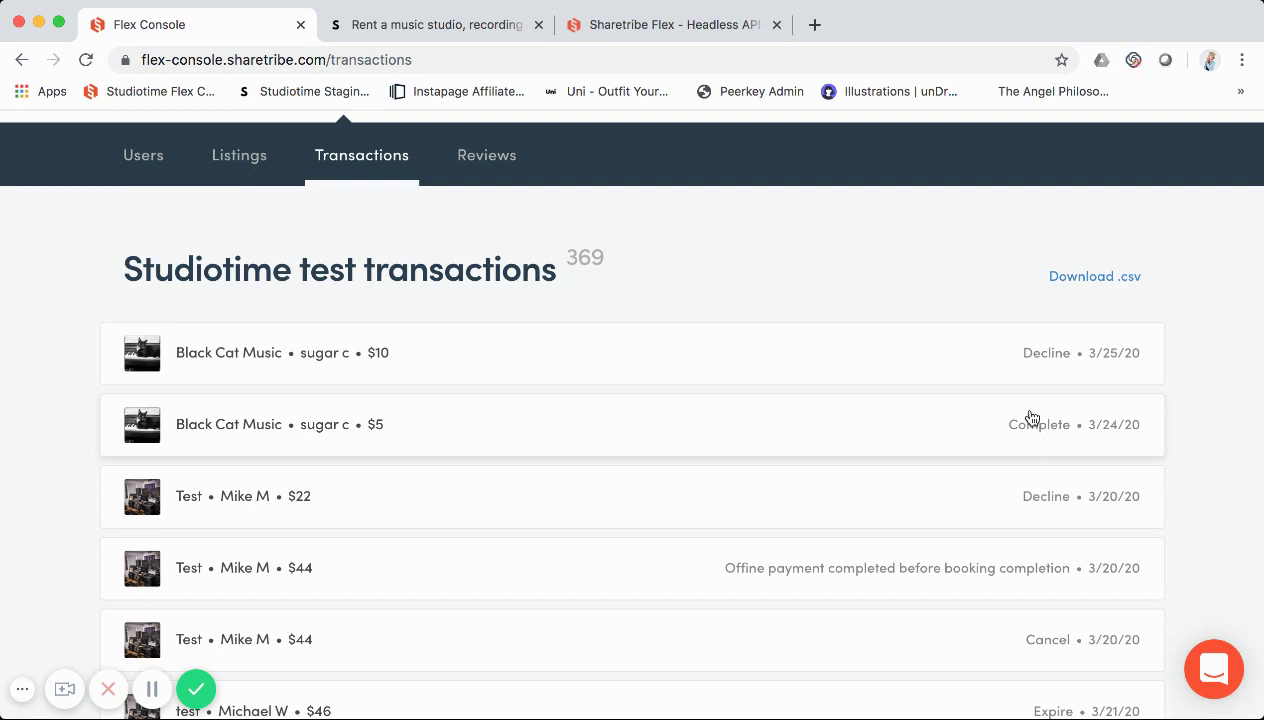
scroll(903, 413, up, 1)
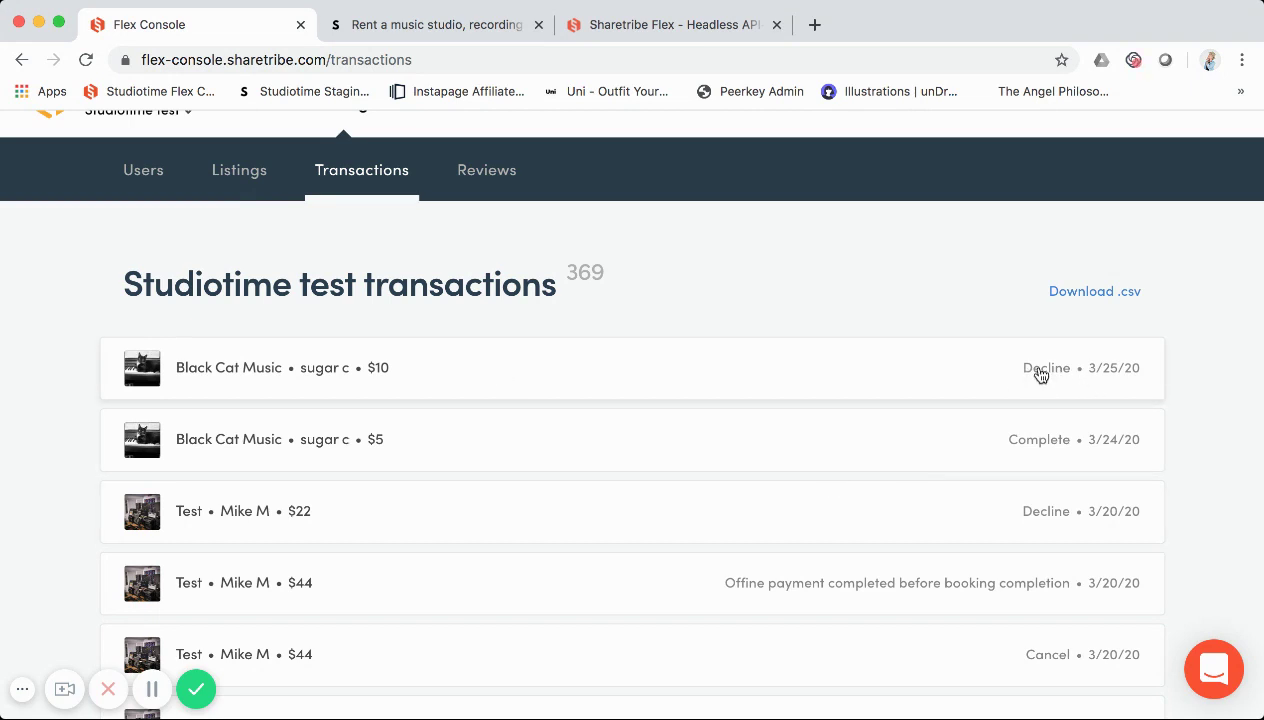
- Expand the declined $10 Black Cat Music transaction and scan its Summary
click(284, 383)
scroll(353, 403, down, 1)
scroll(353, 403, down, 2)
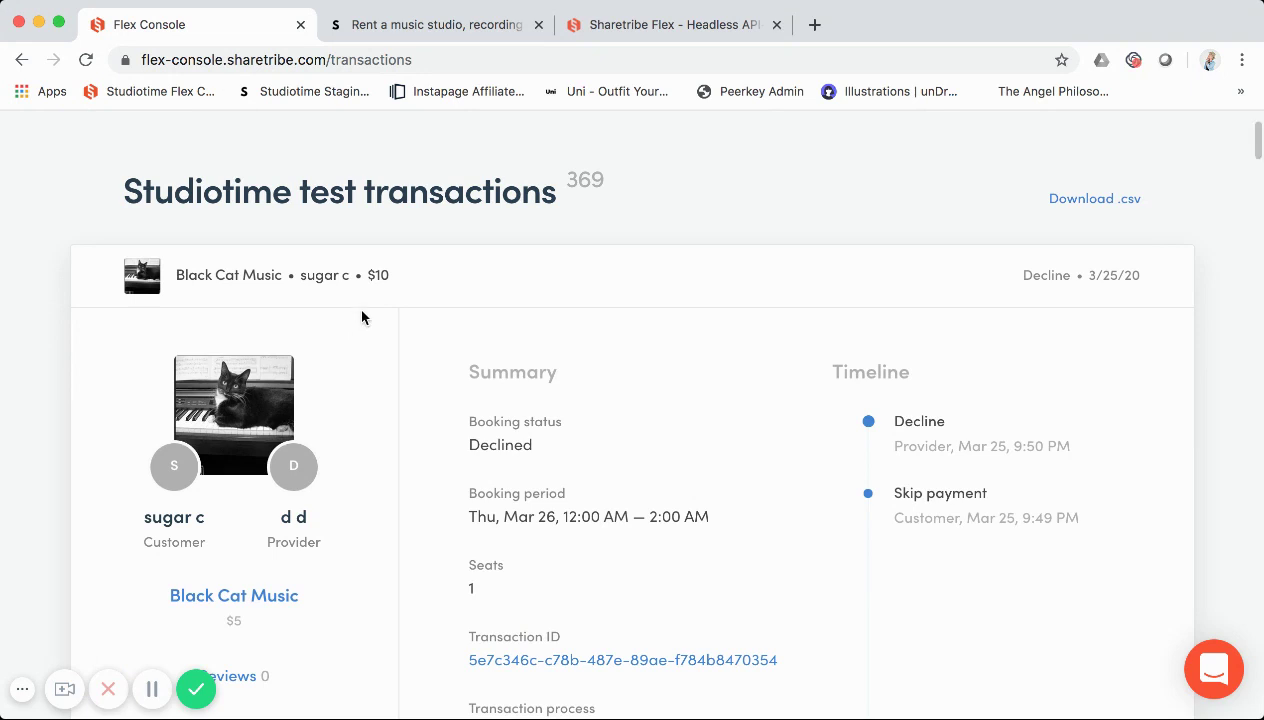
scroll(360, 315, down, 3)
scroll(362, 317, up, 2)
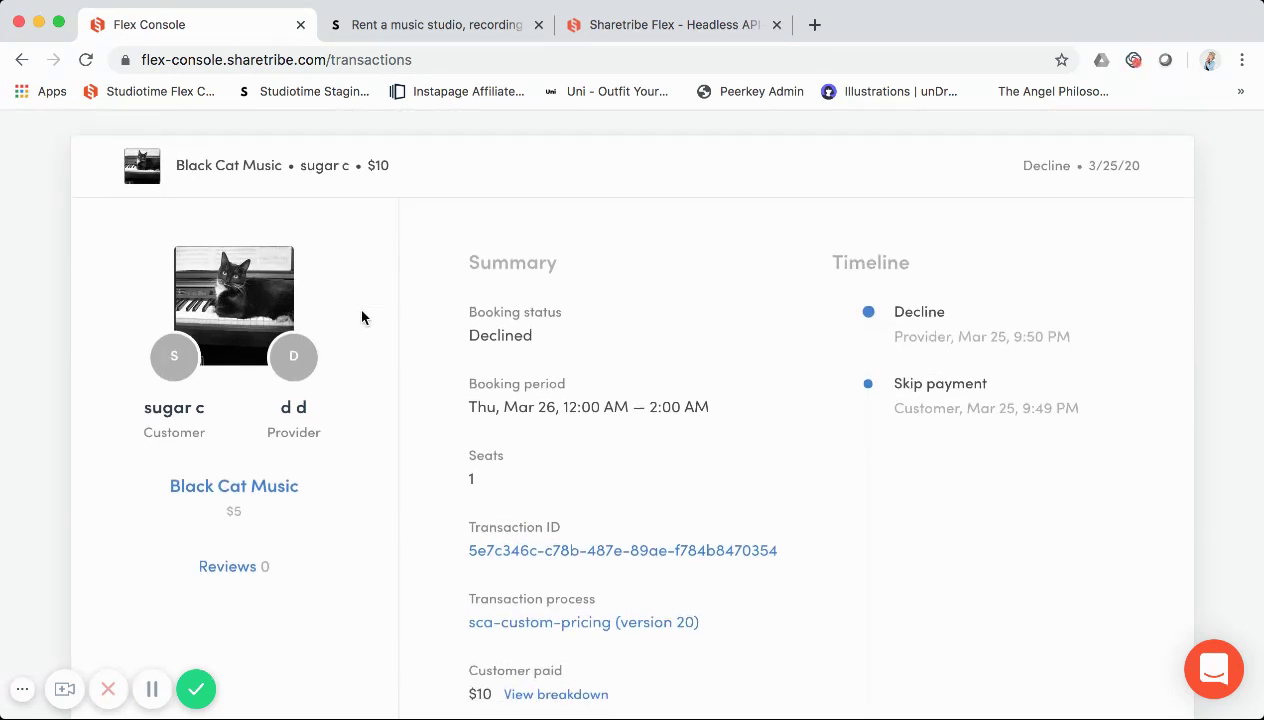
scroll(362, 304, down, 1)
scroll(362, 305, down, 3)
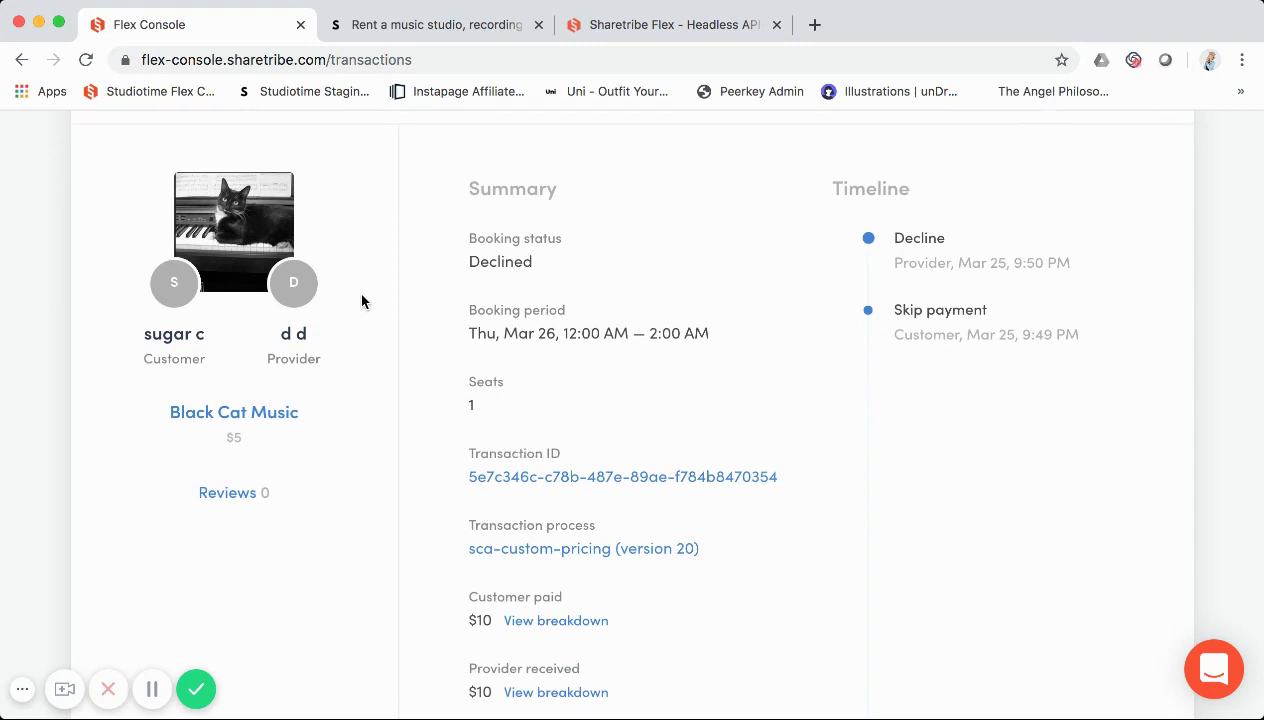
scroll(361, 296, up, 1)
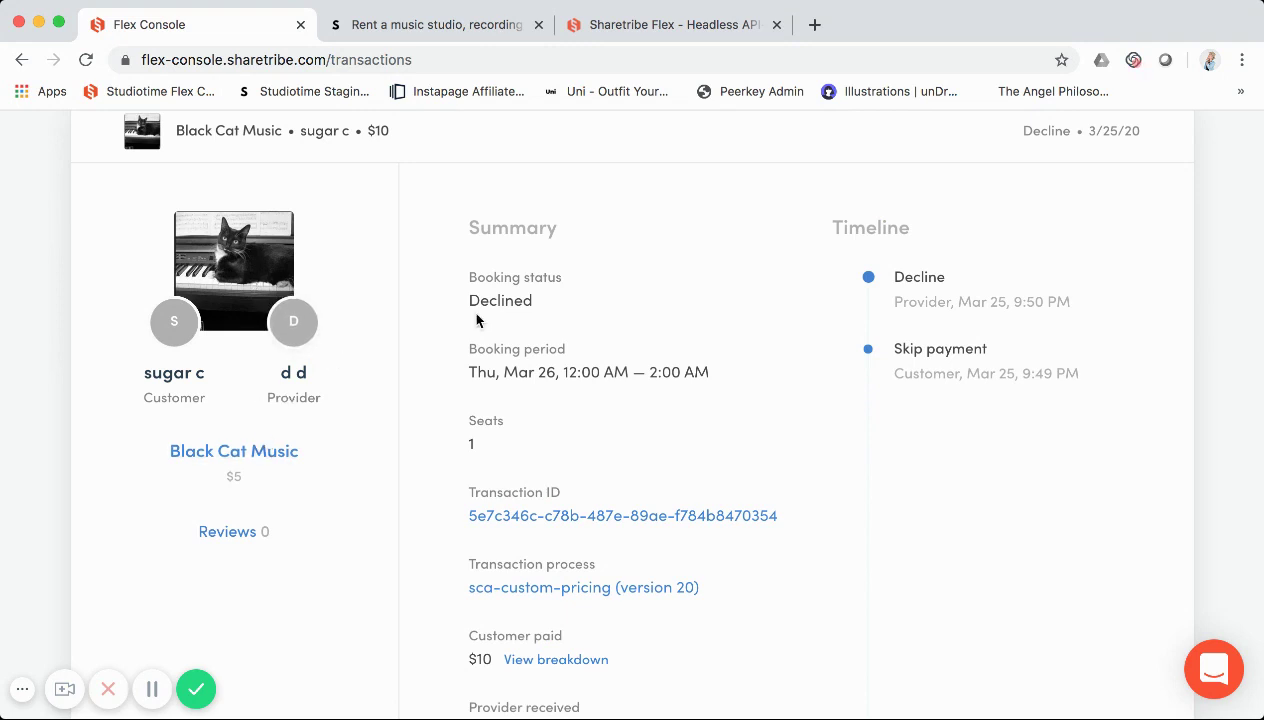
- Scroll through the transaction's Timeline and payment amounts, with the customer paying $10
drag(480, 313, 498, 312)
click(496, 312)
scroll(495, 314, up, 2)
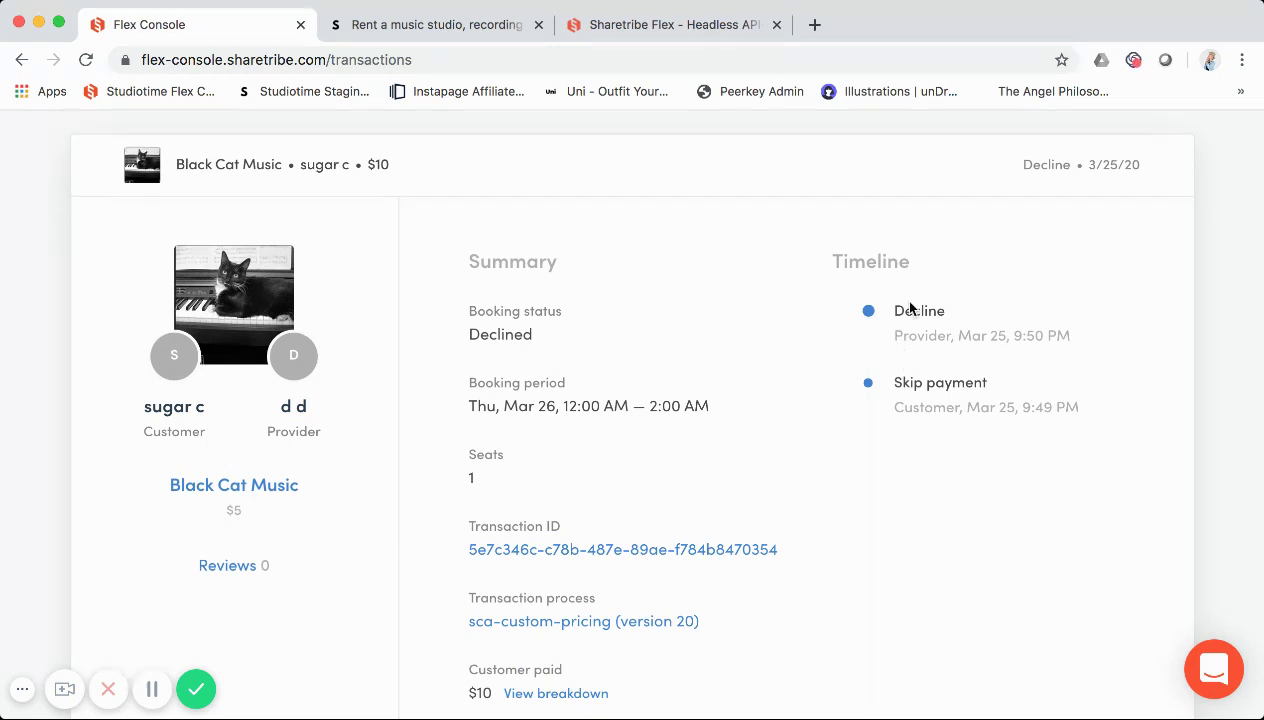
scroll(922, 365, down, 1)
scroll(917, 336, down, 1)
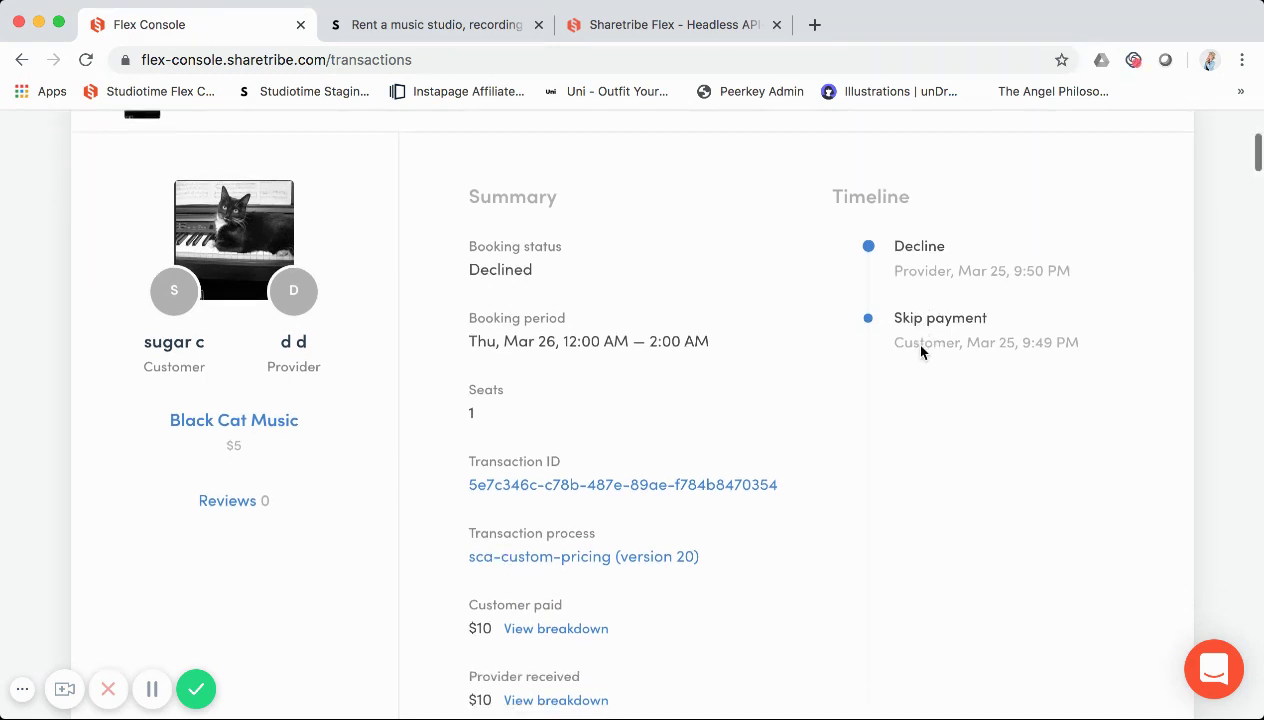
scroll(911, 305, down, 1)
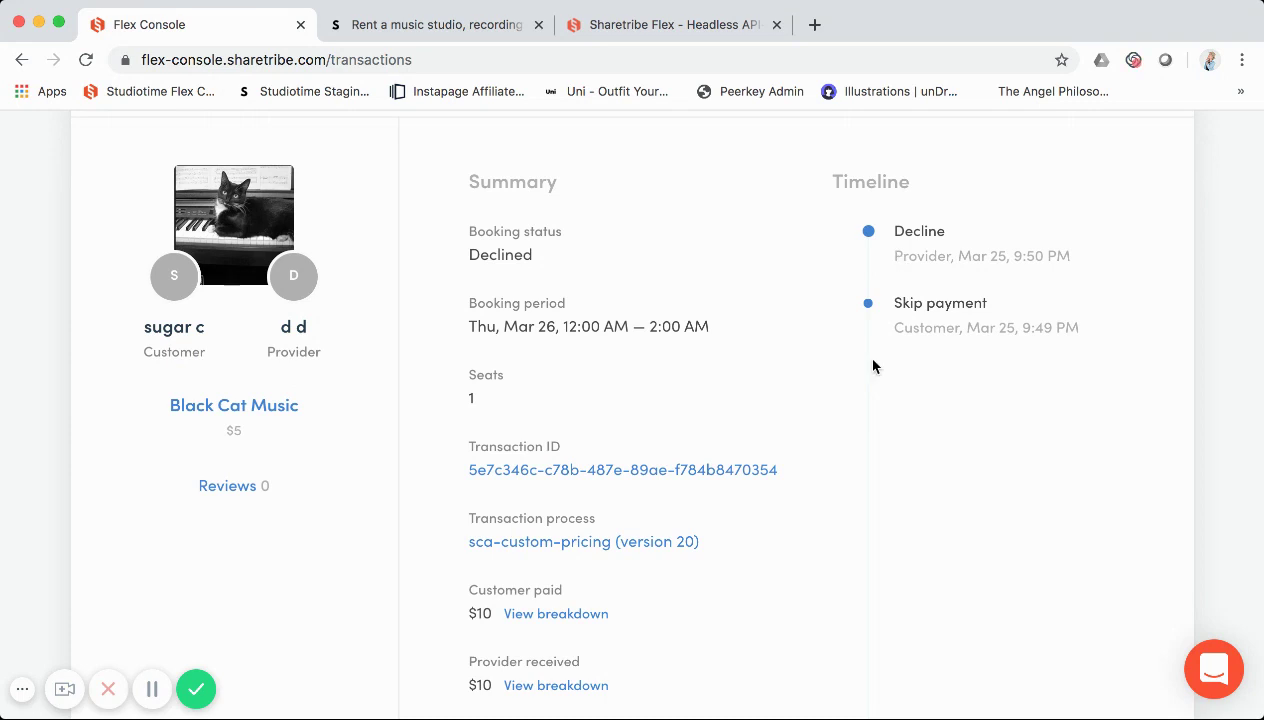
scroll(491, 396, down, 1)
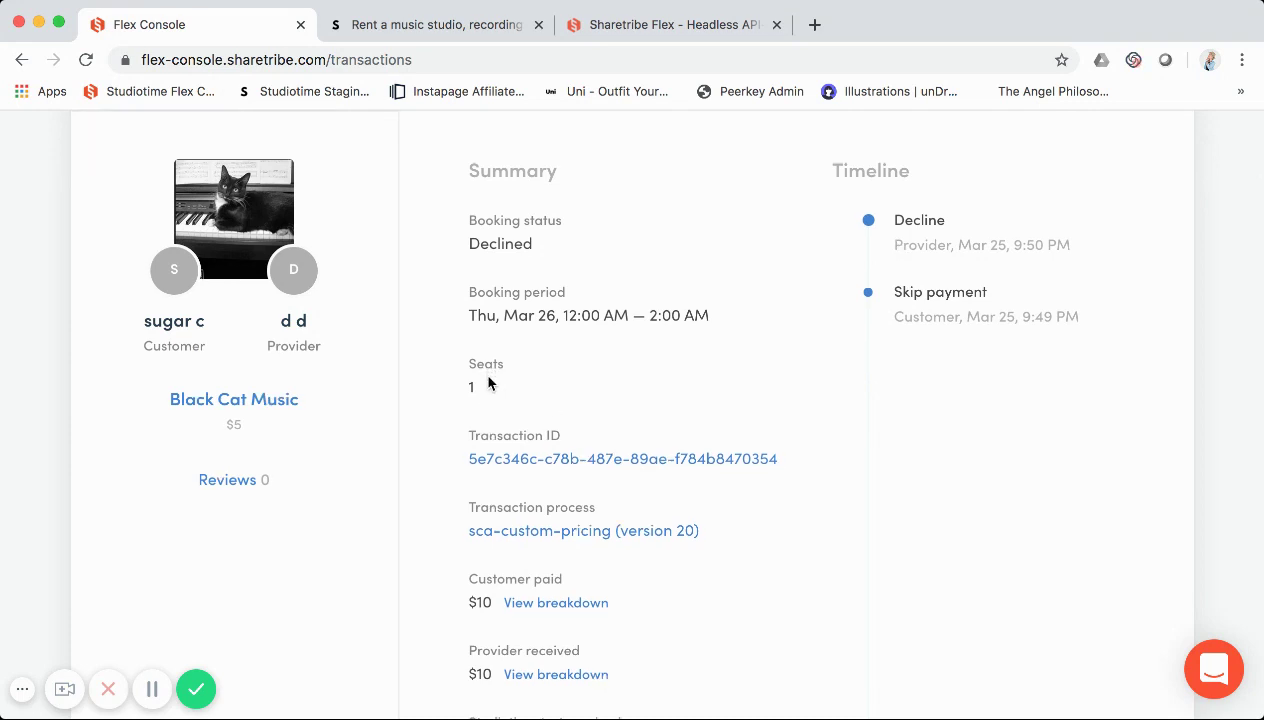
scroll(490, 380, down, 3)
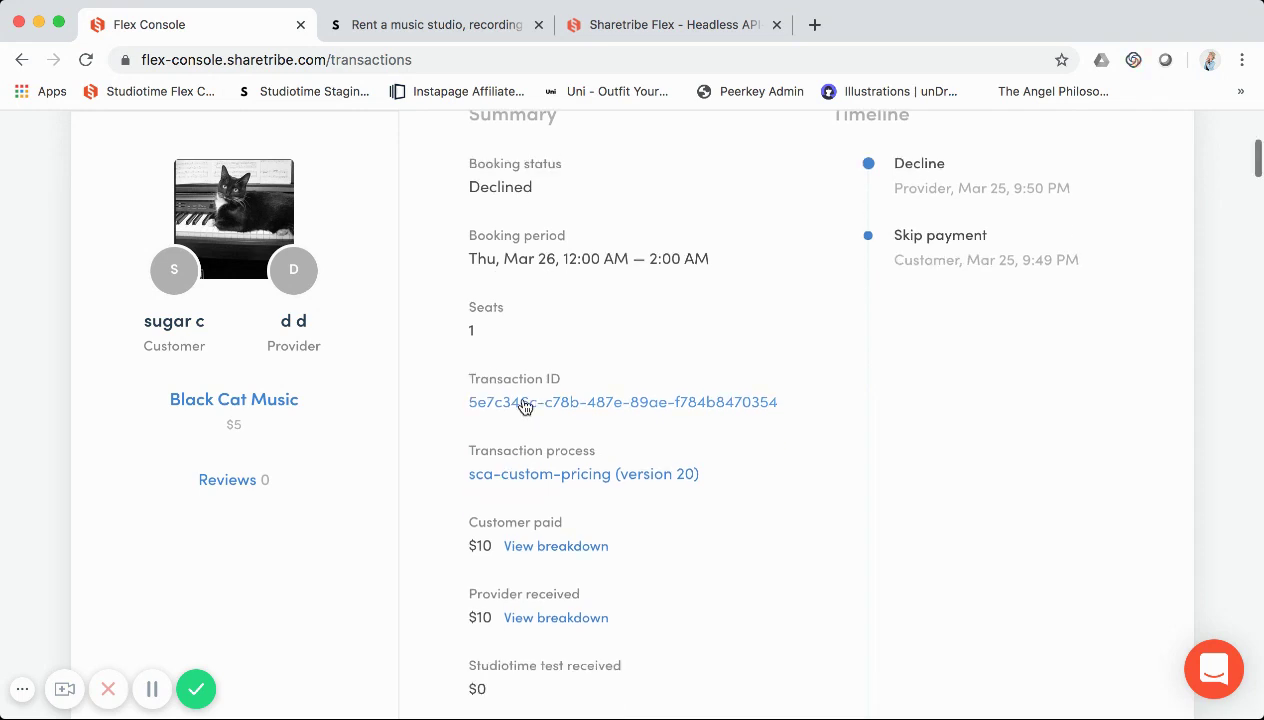
scroll(527, 403, down, 1)
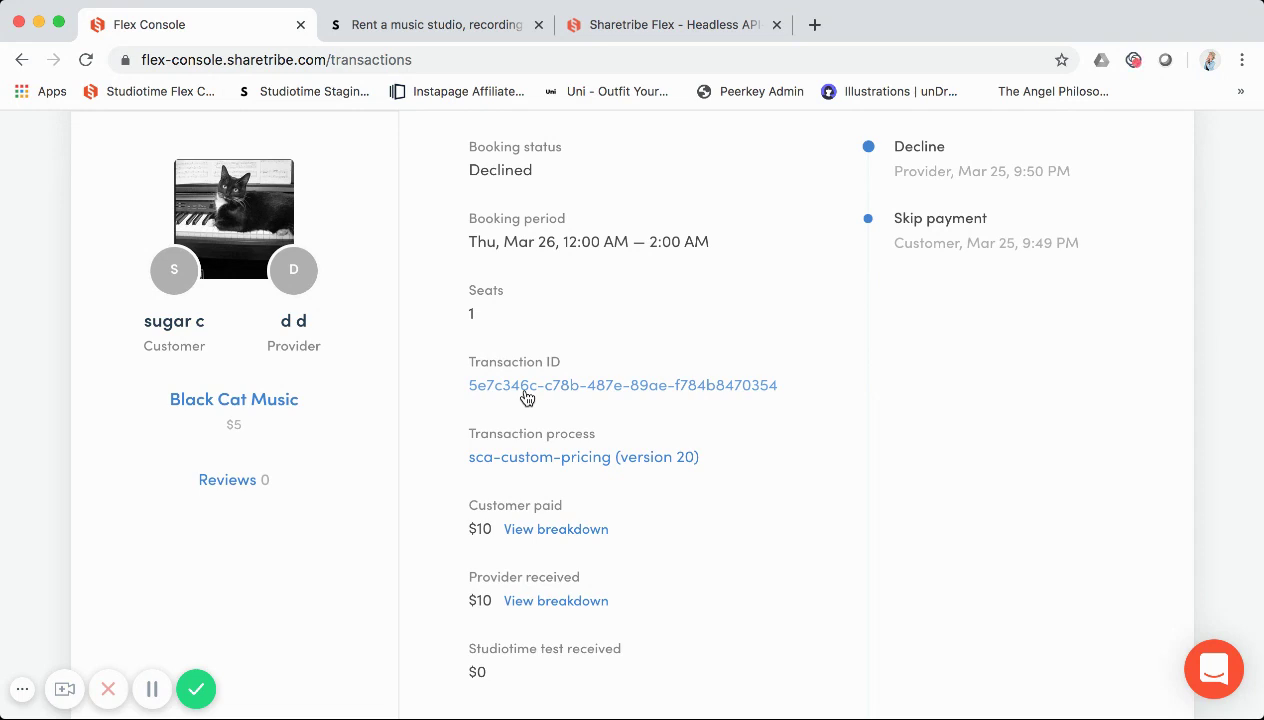
scroll(526, 398, down, 1)
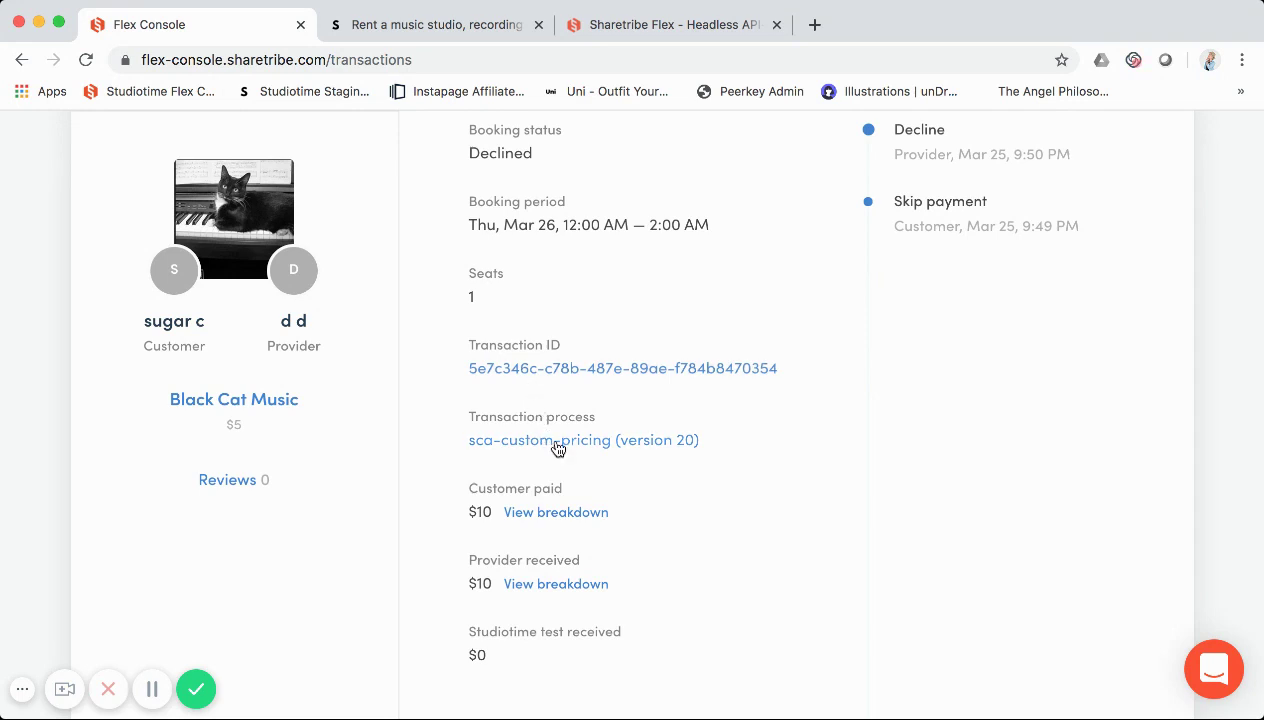
scroll(555, 442, up, 1)
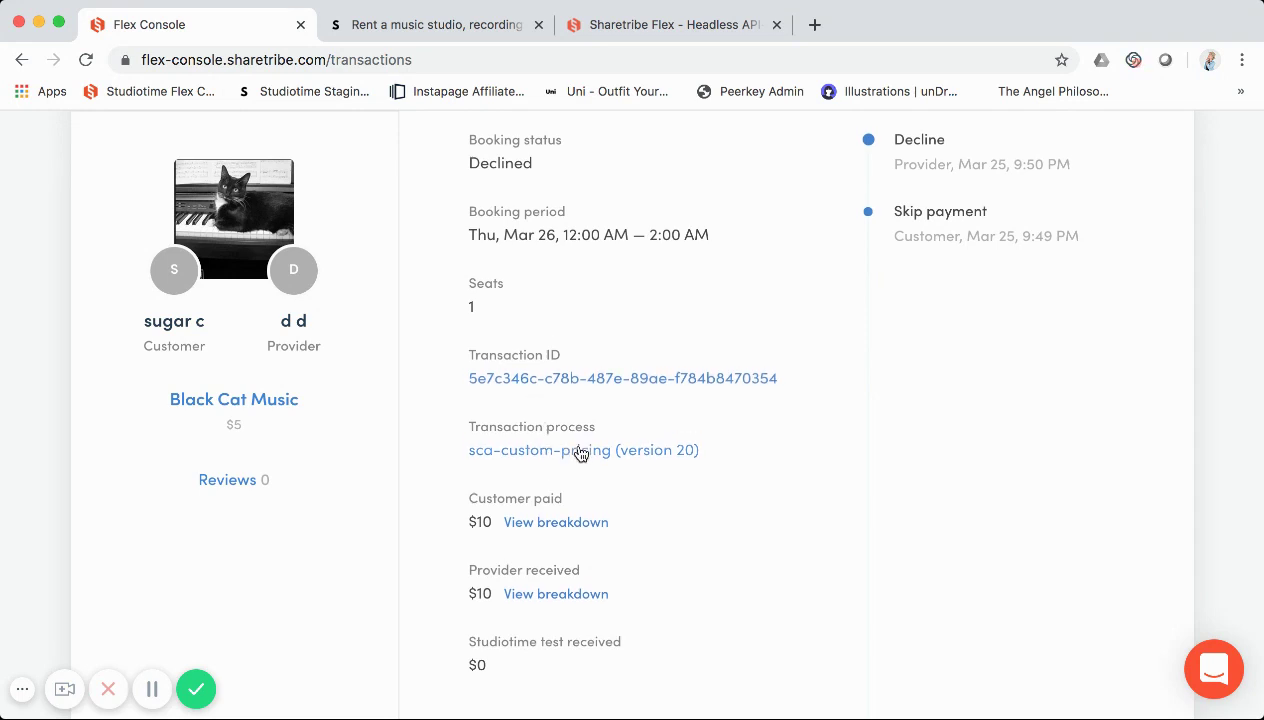
scroll(579, 453, up, 1)
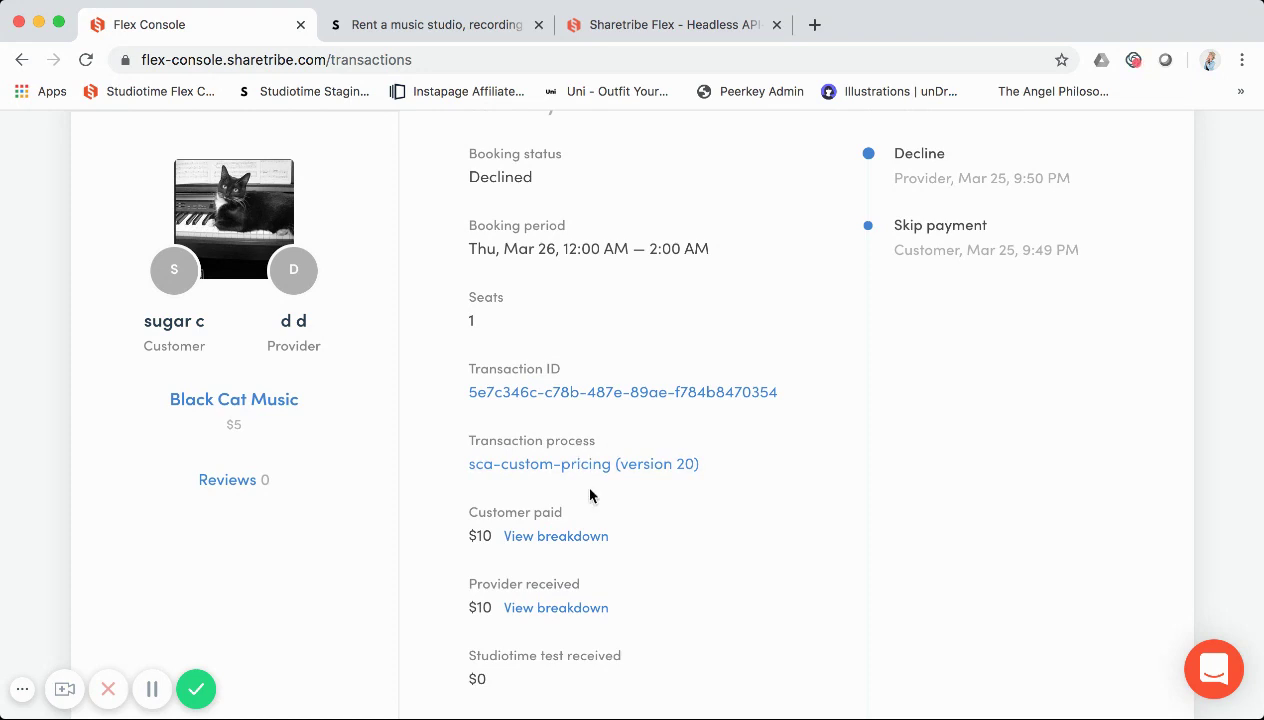
scroll(590, 495, down, 1)
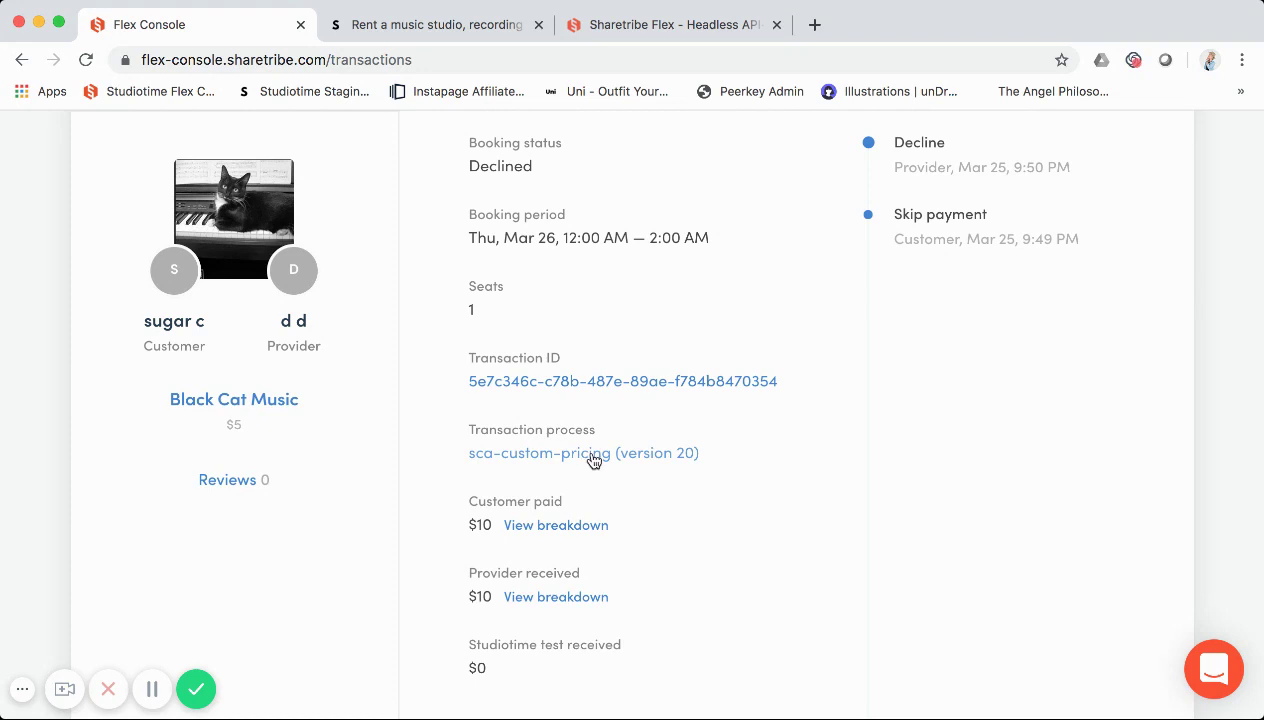
scroll(594, 457, down, 1)
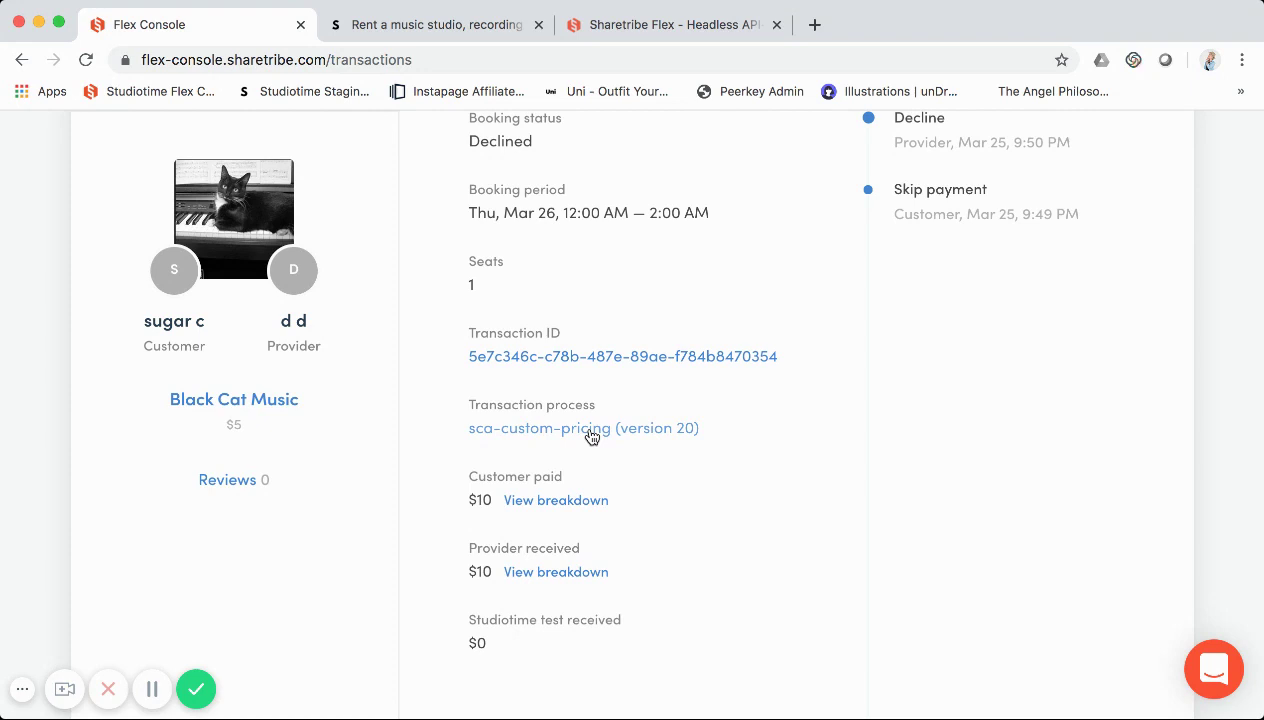
scroll(555, 448, down, 3)
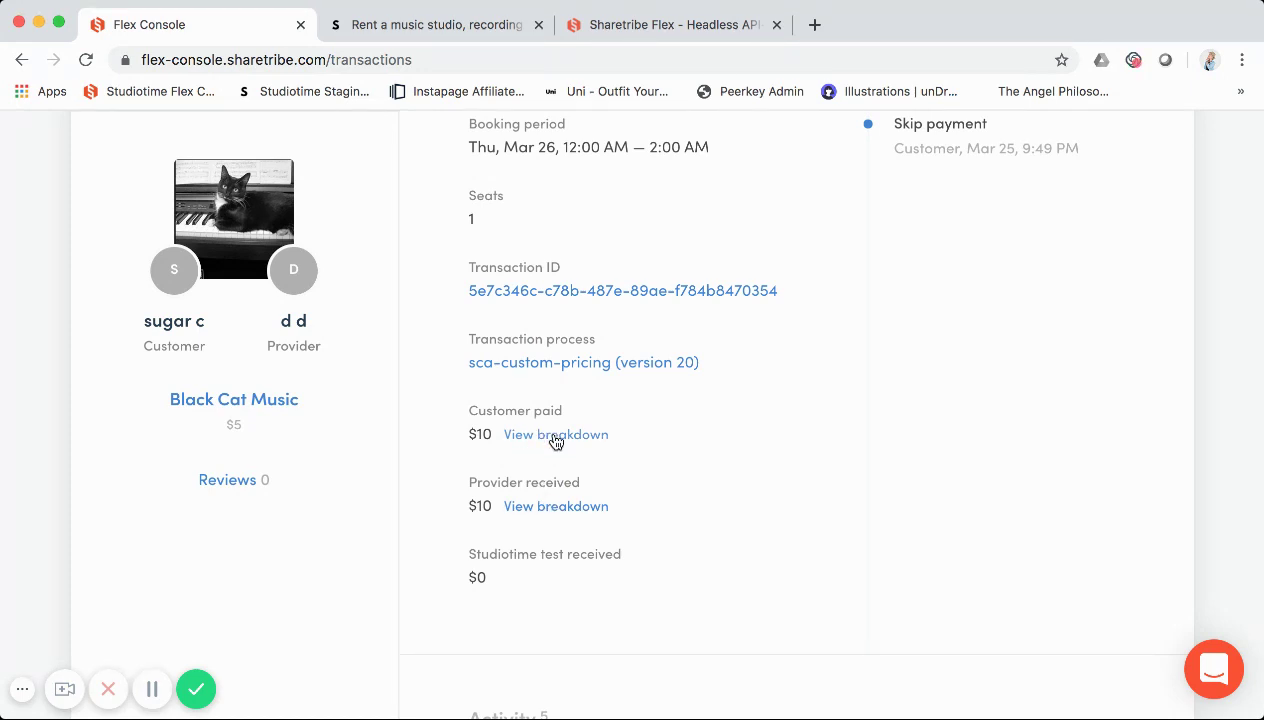
- Expand and collapse the breakdown of the customer's $10 payment
click(556, 436)
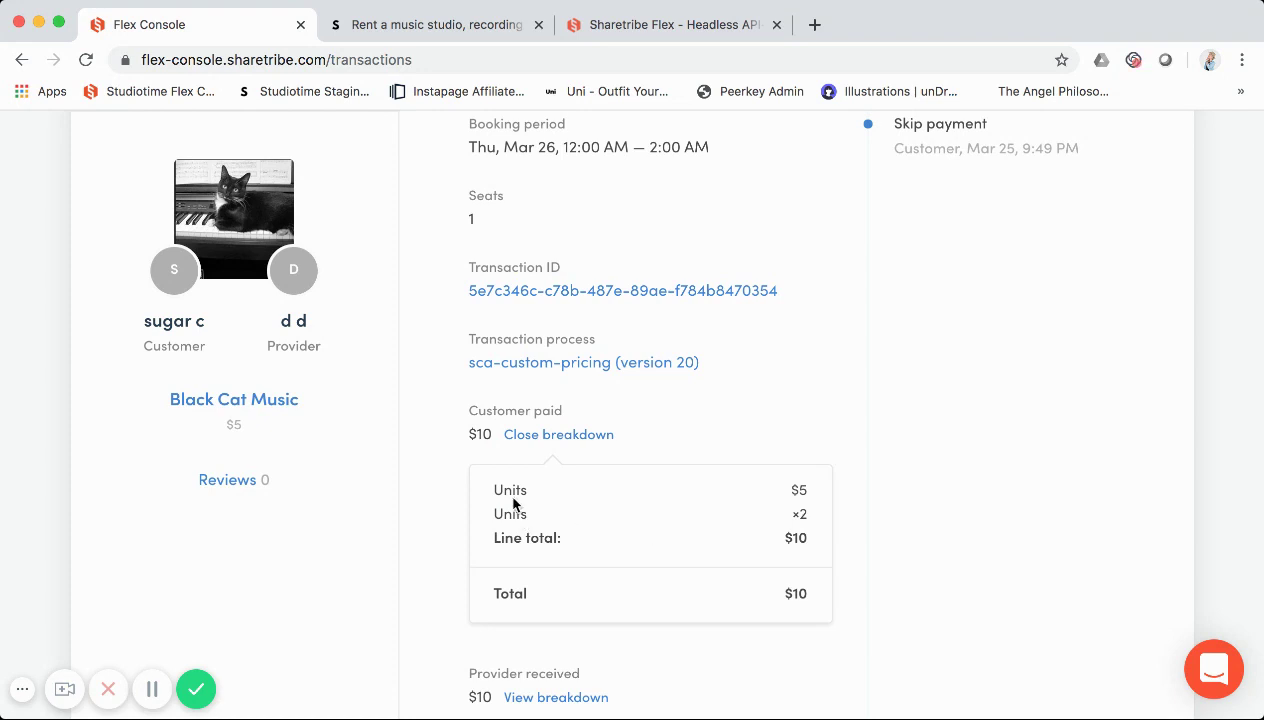
click(563, 436)
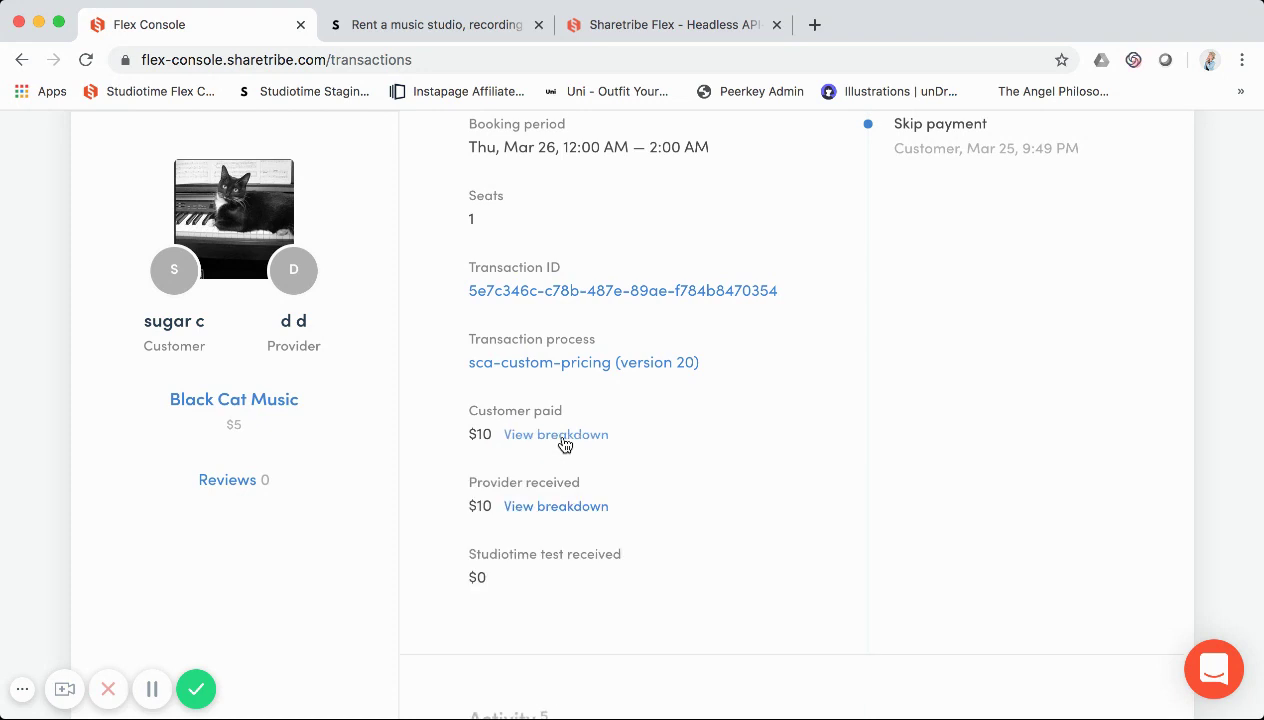
click(563, 436)
click(563, 436)
scroll(560, 450, down, 2)
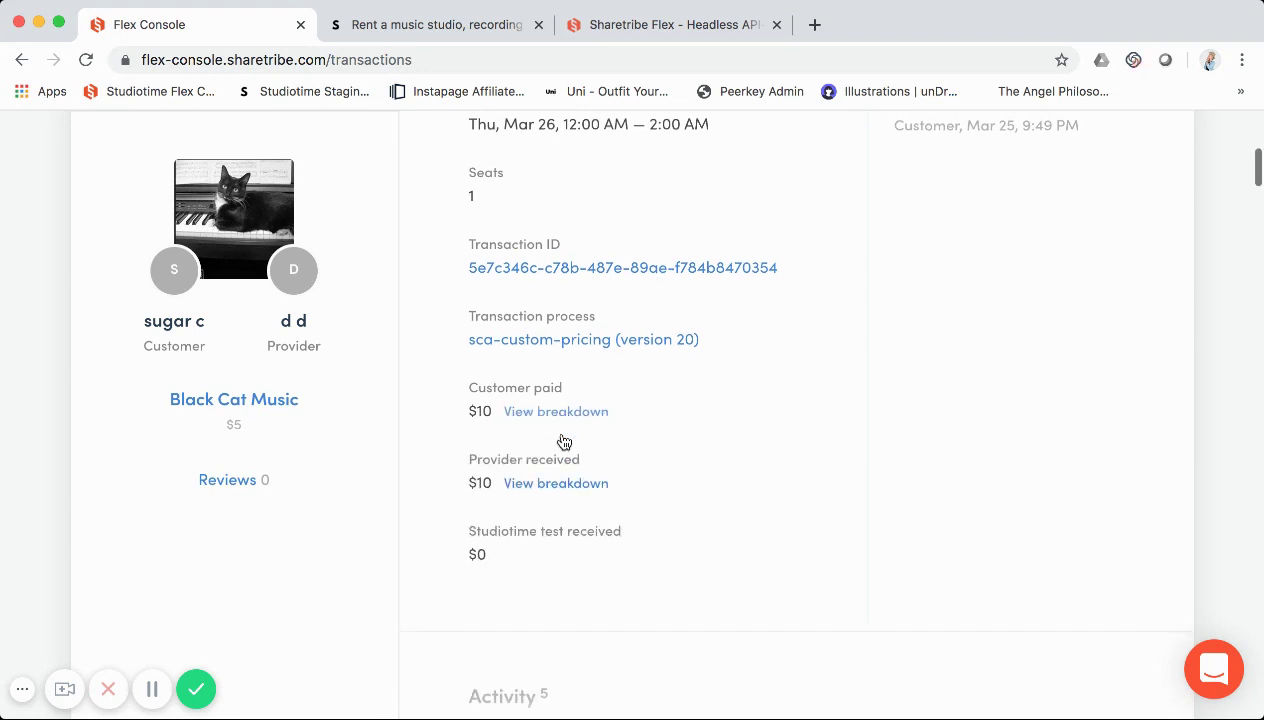
- Expand and collapse the provider's $10 payout breakdown: $5 per unit, 2 units
click(558, 462)
scroll(560, 460, down, 1)
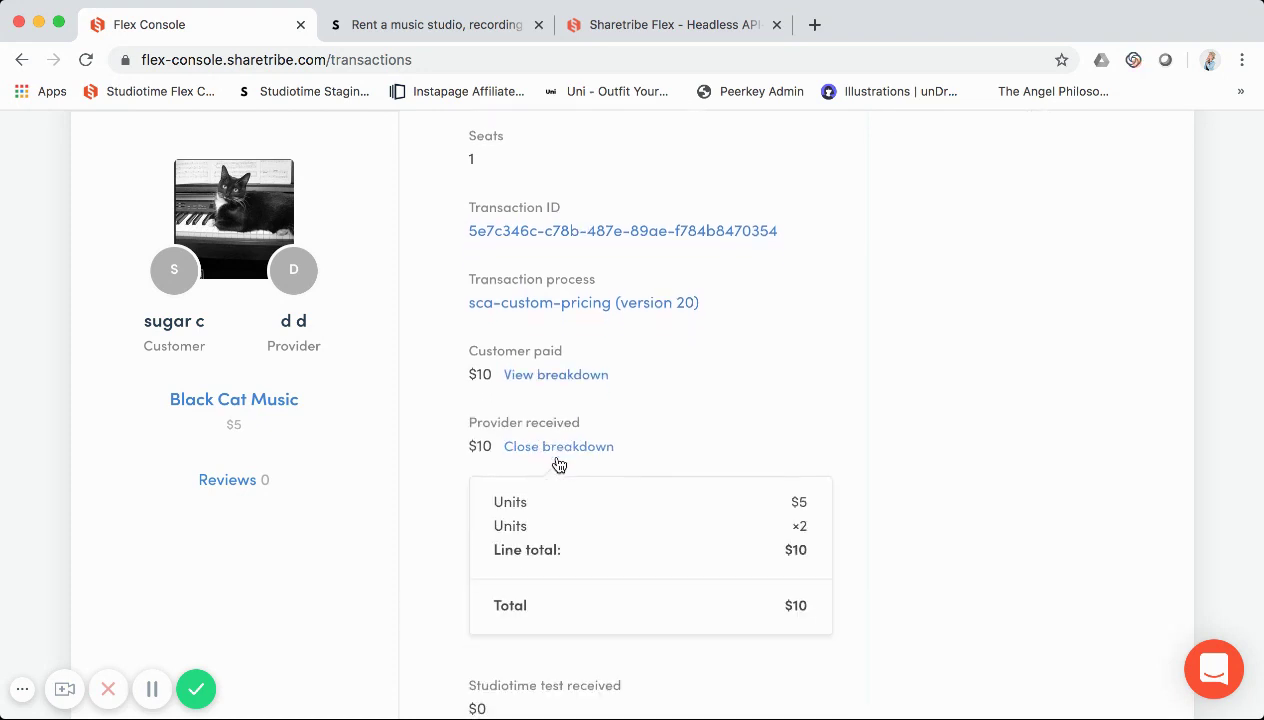
click(560, 445)
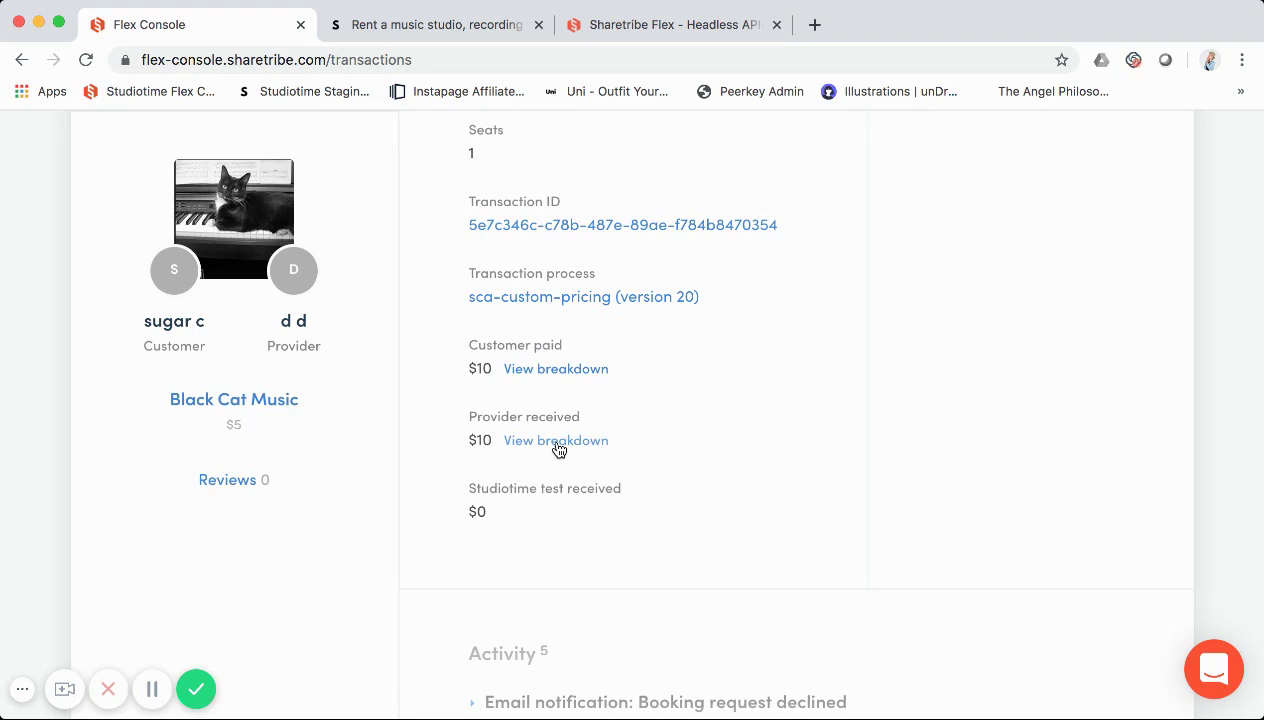
click(539, 446)
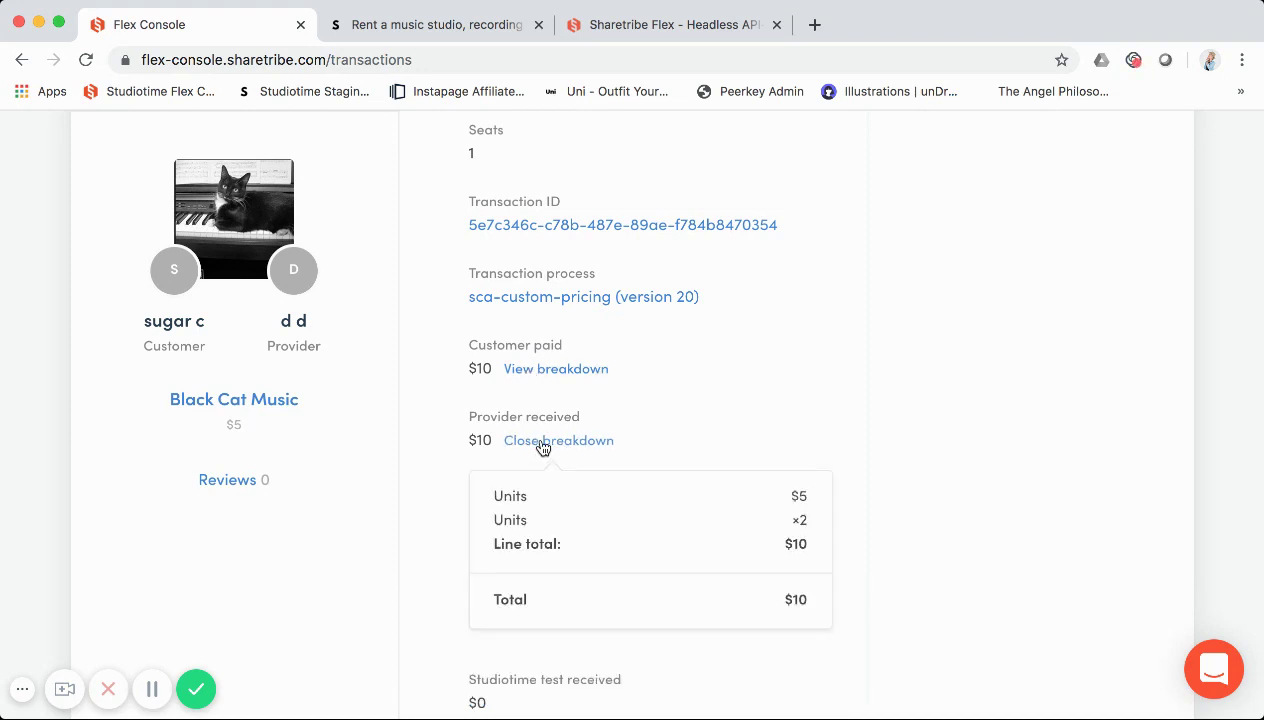
click(574, 443)
- Expand the Black Cat Music transaction's full activity history and read through it
scroll(607, 434, down, 3)
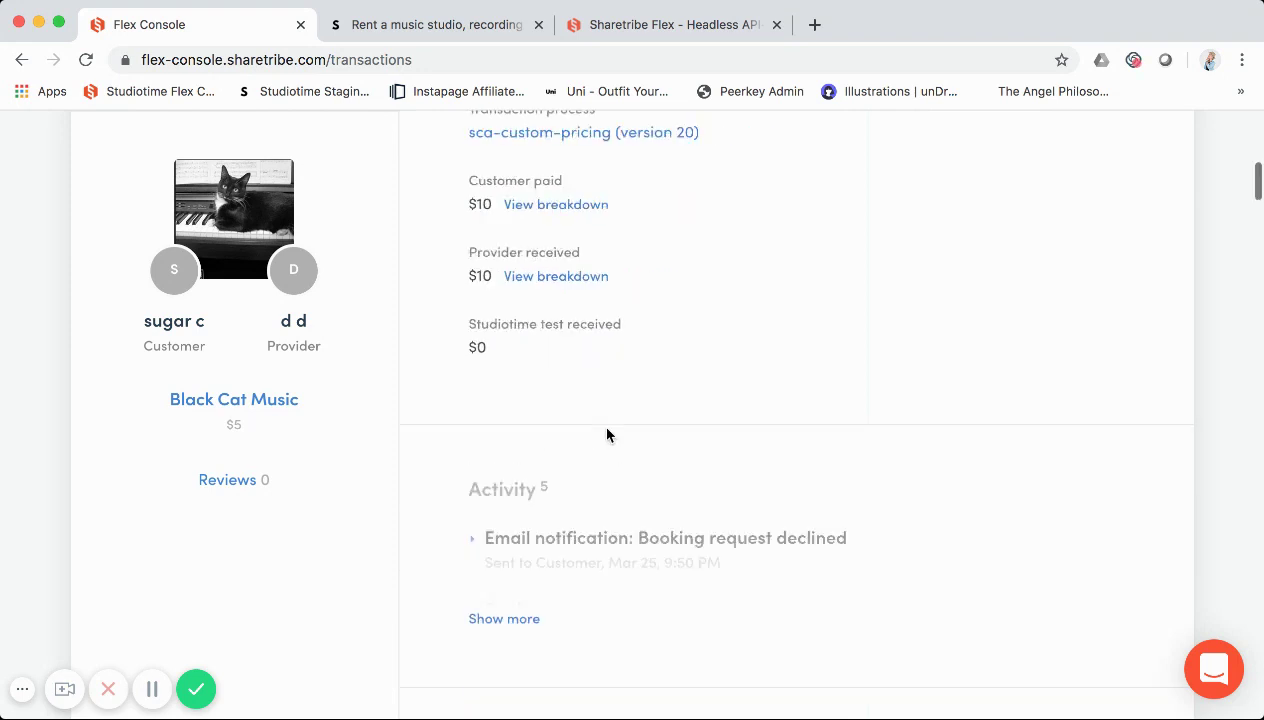
scroll(607, 434, down, 2)
click(503, 464)
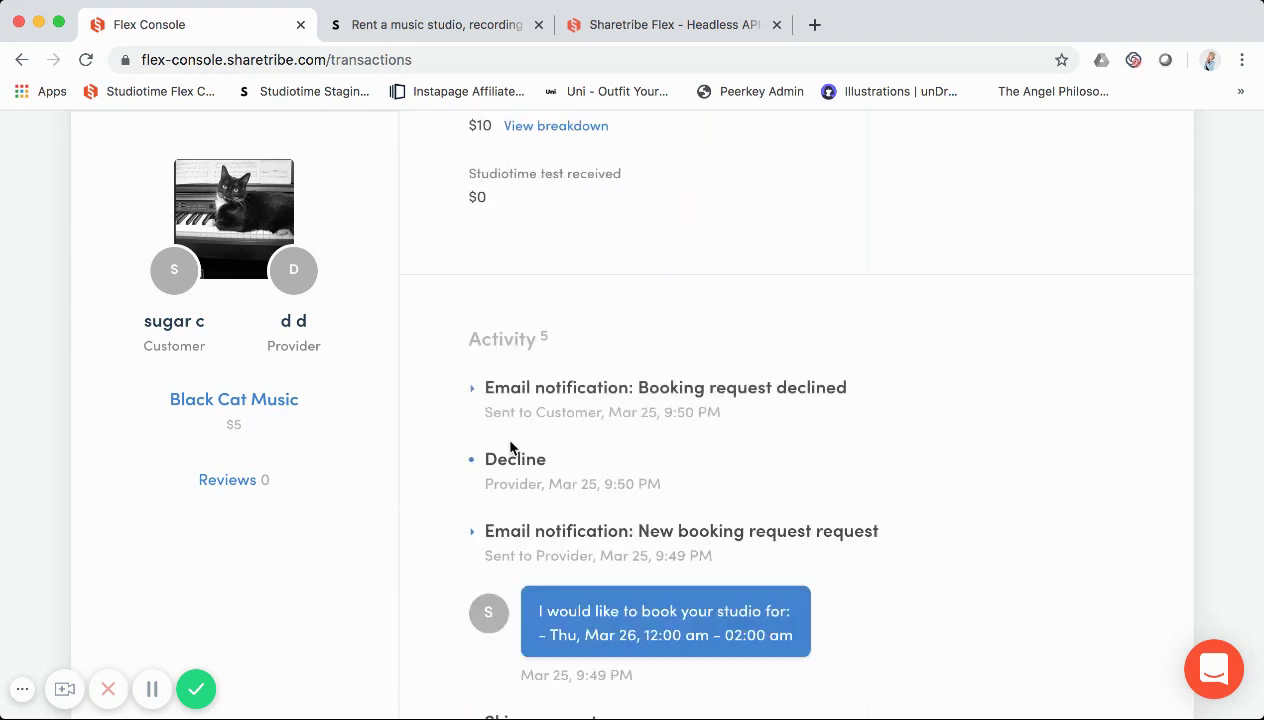
scroll(515, 430, down, 2)
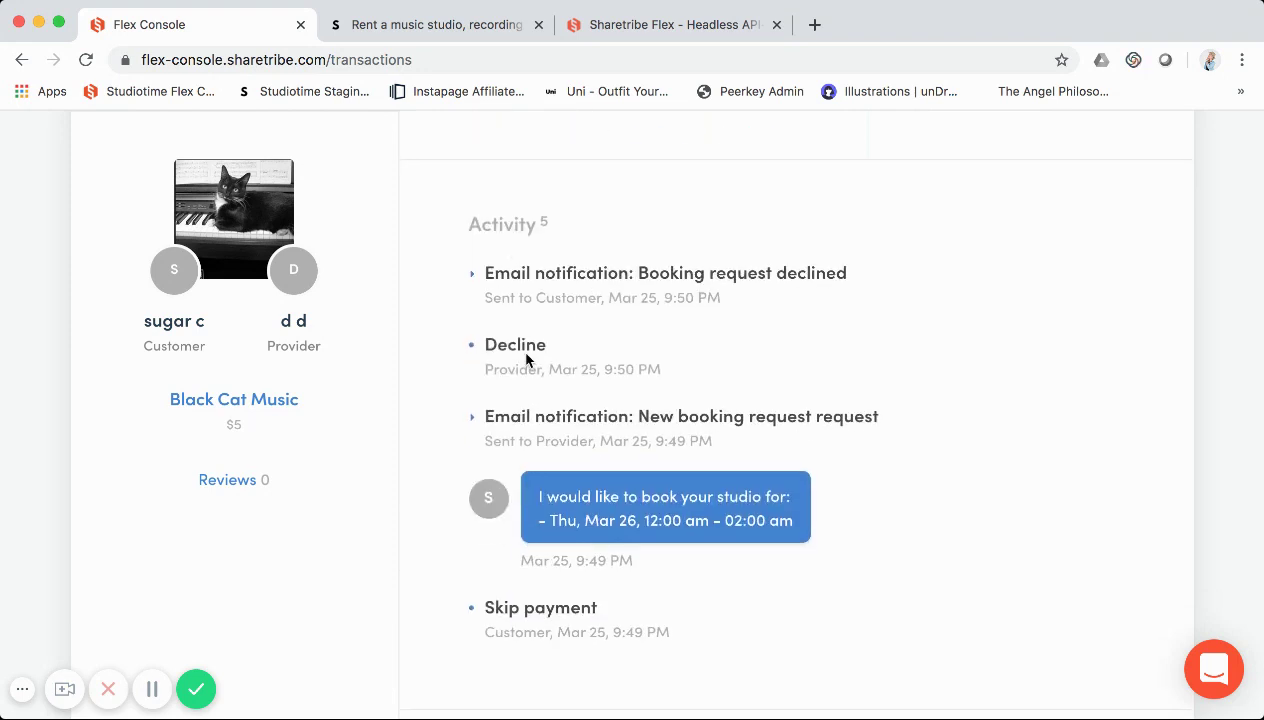
scroll(526, 358, down, 2)
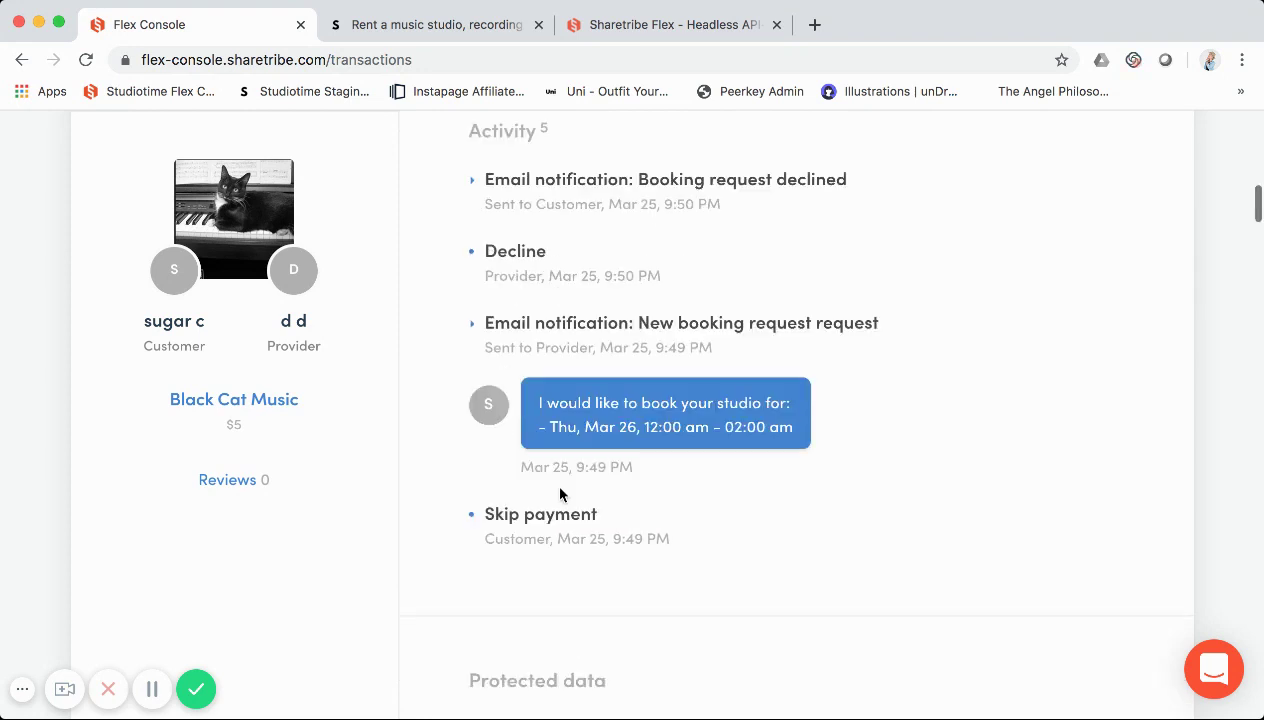
scroll(560, 494, down, 1)
scroll(560, 494, up, 1)
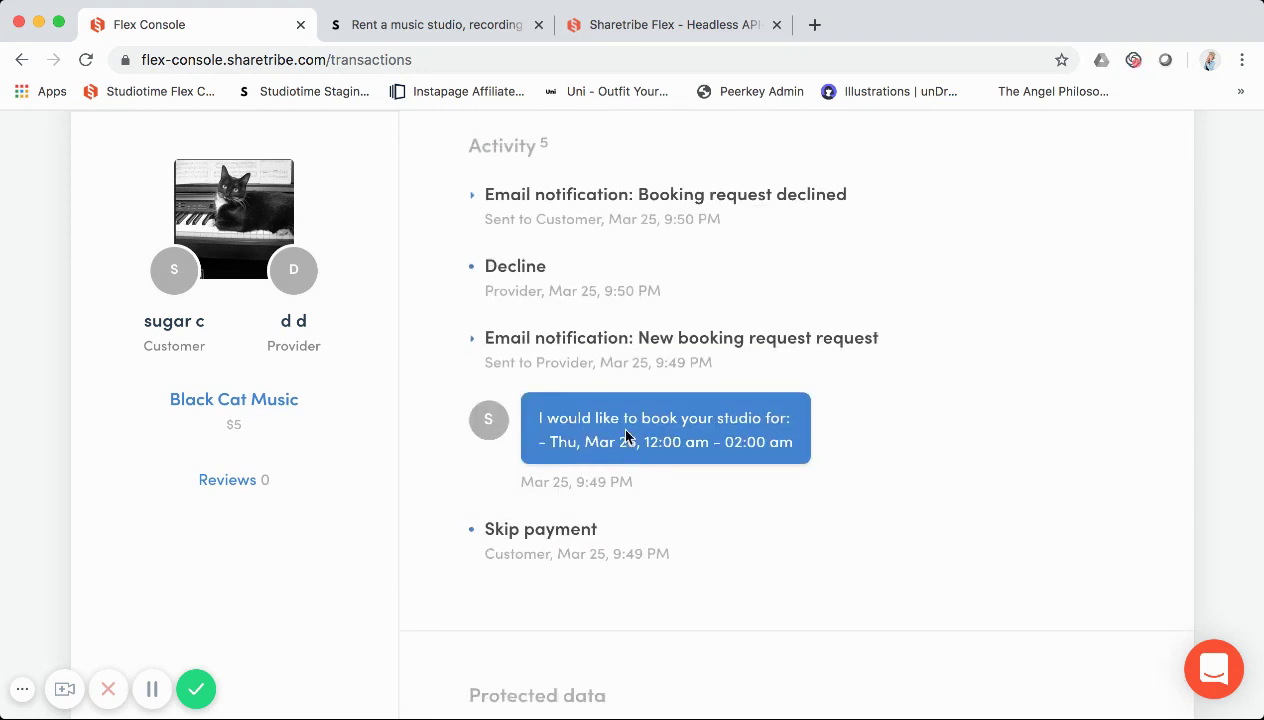
scroll(578, 443, up, 1)
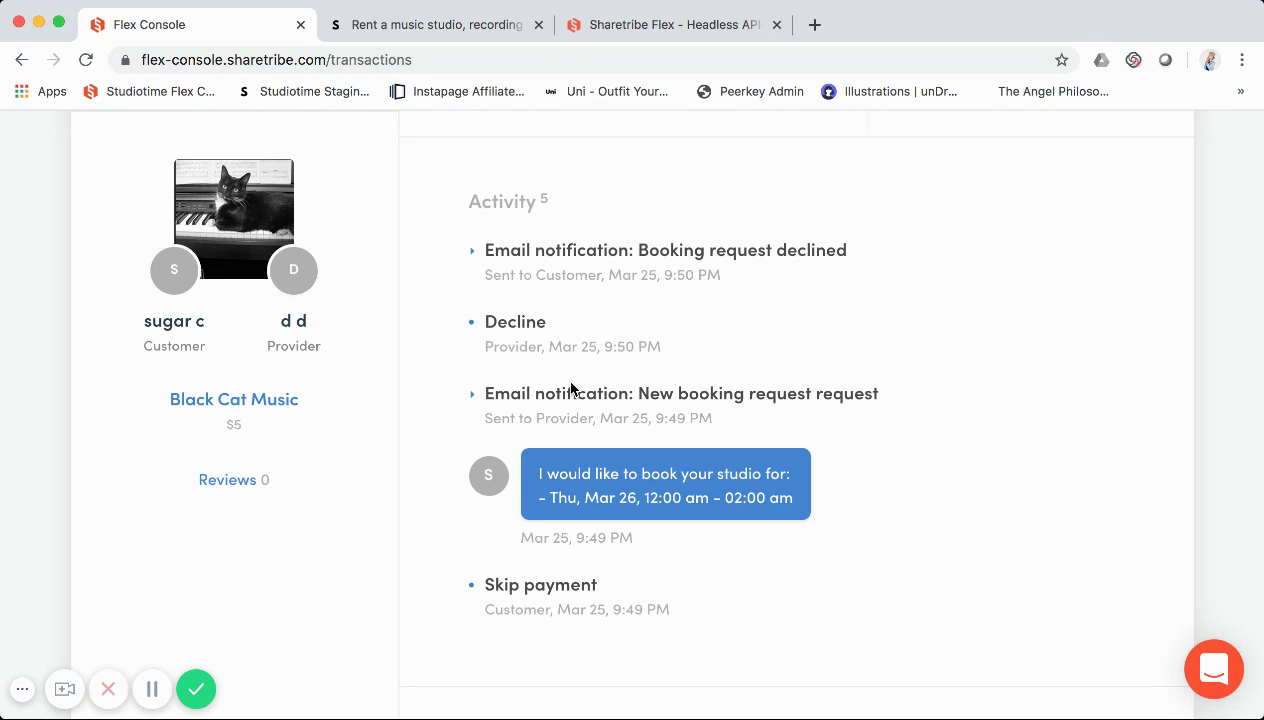
scroll(572, 389, up, 1)
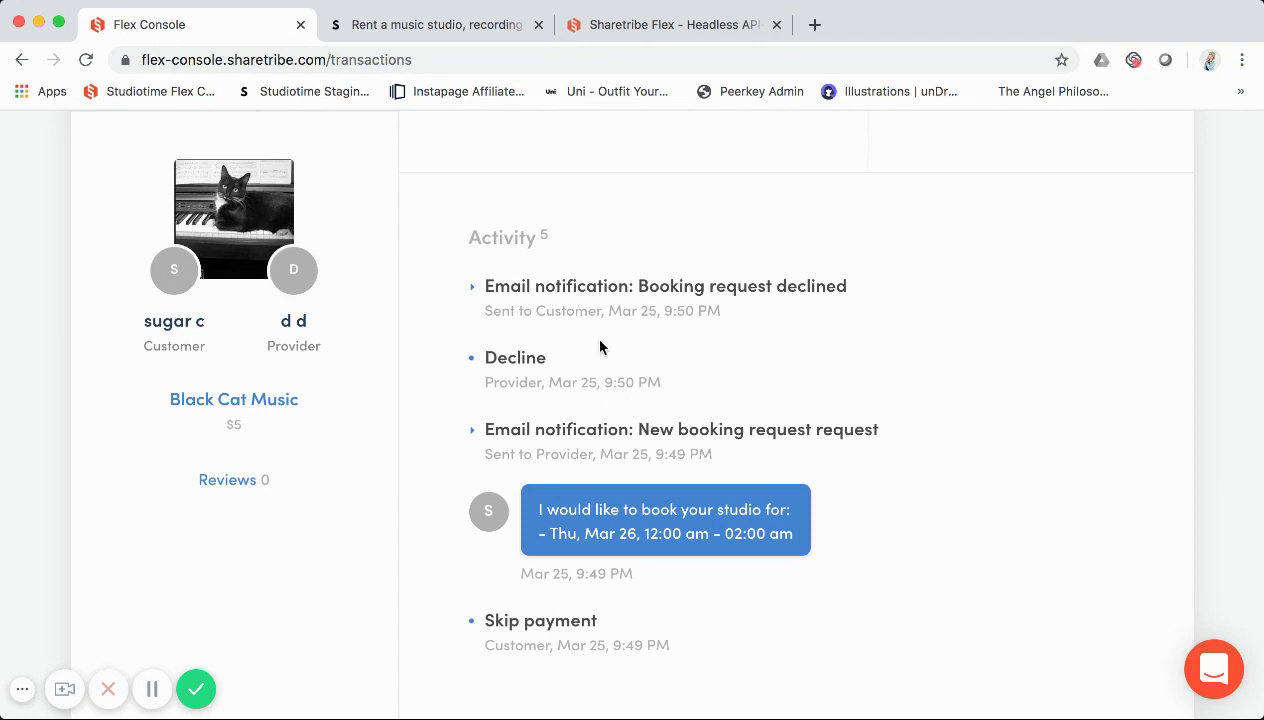
scroll(600, 347, up, 1)
- Review the protected data, collapse the transaction into the list, and go to Reviews
scroll(584, 395, down, 1)
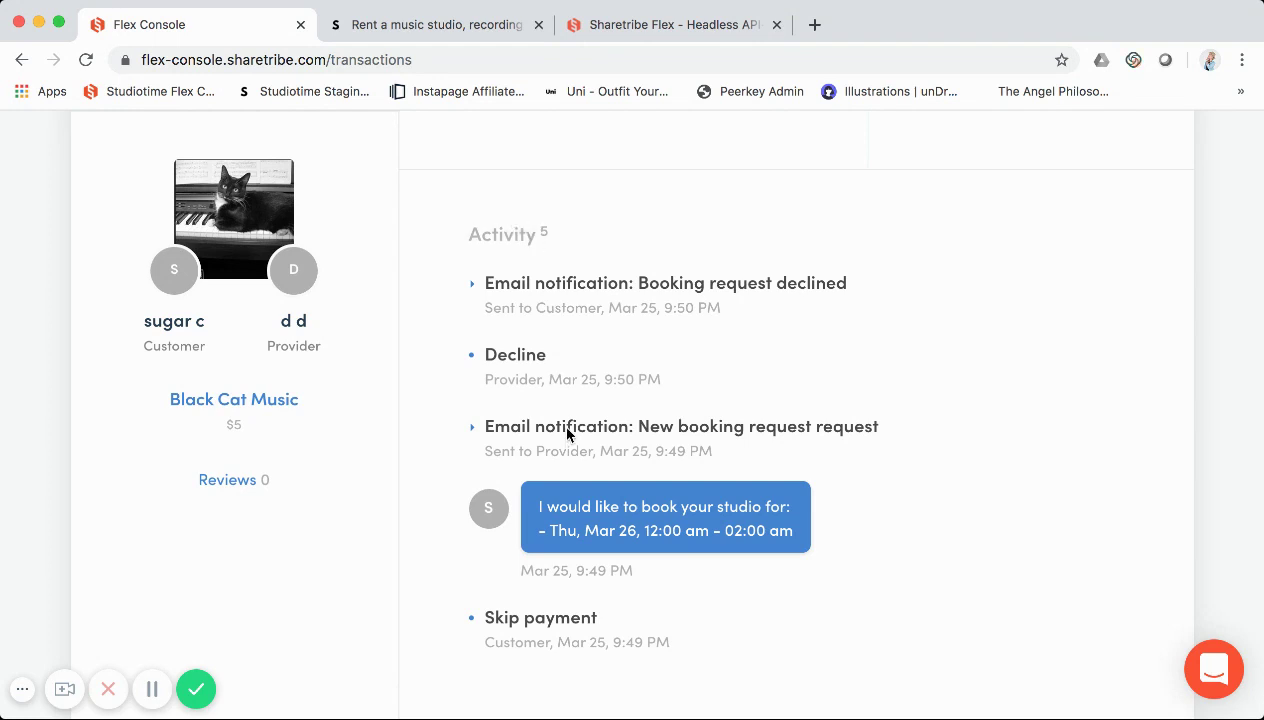
scroll(567, 434, down, 5)
scroll(567, 434, down, 4)
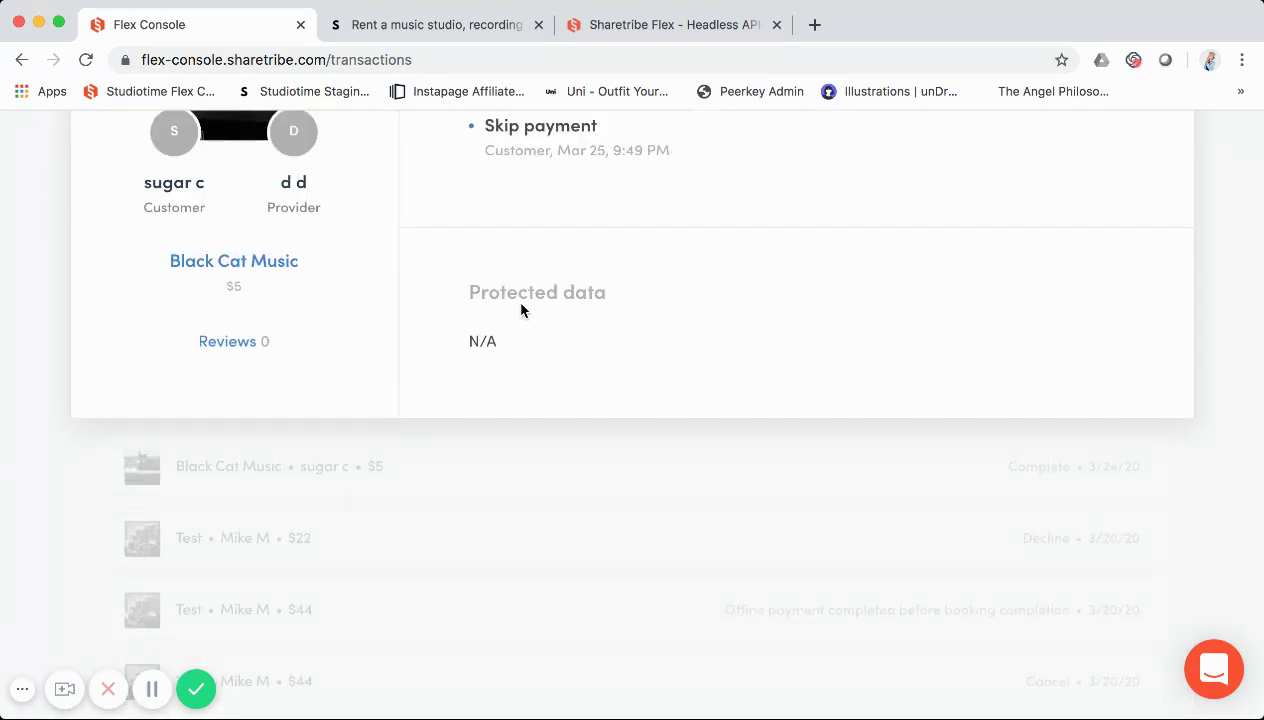
scroll(520, 310, up, 12)
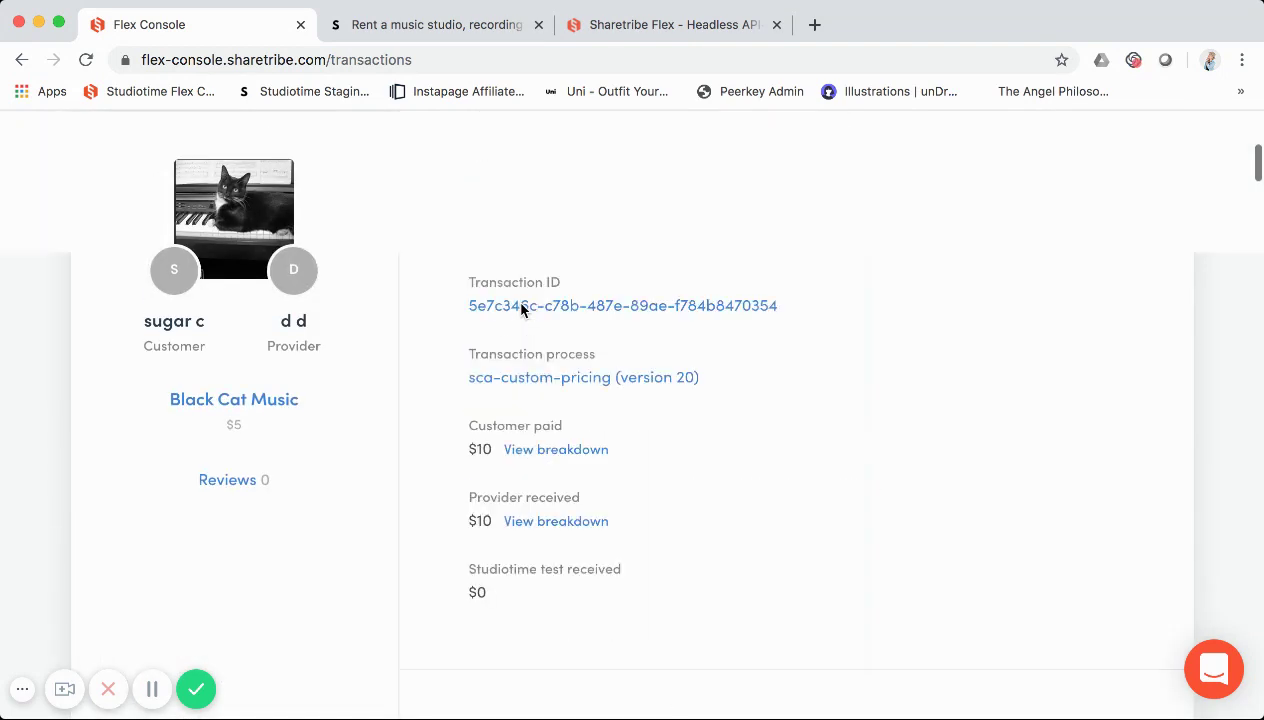
scroll(520, 305, up, 6)
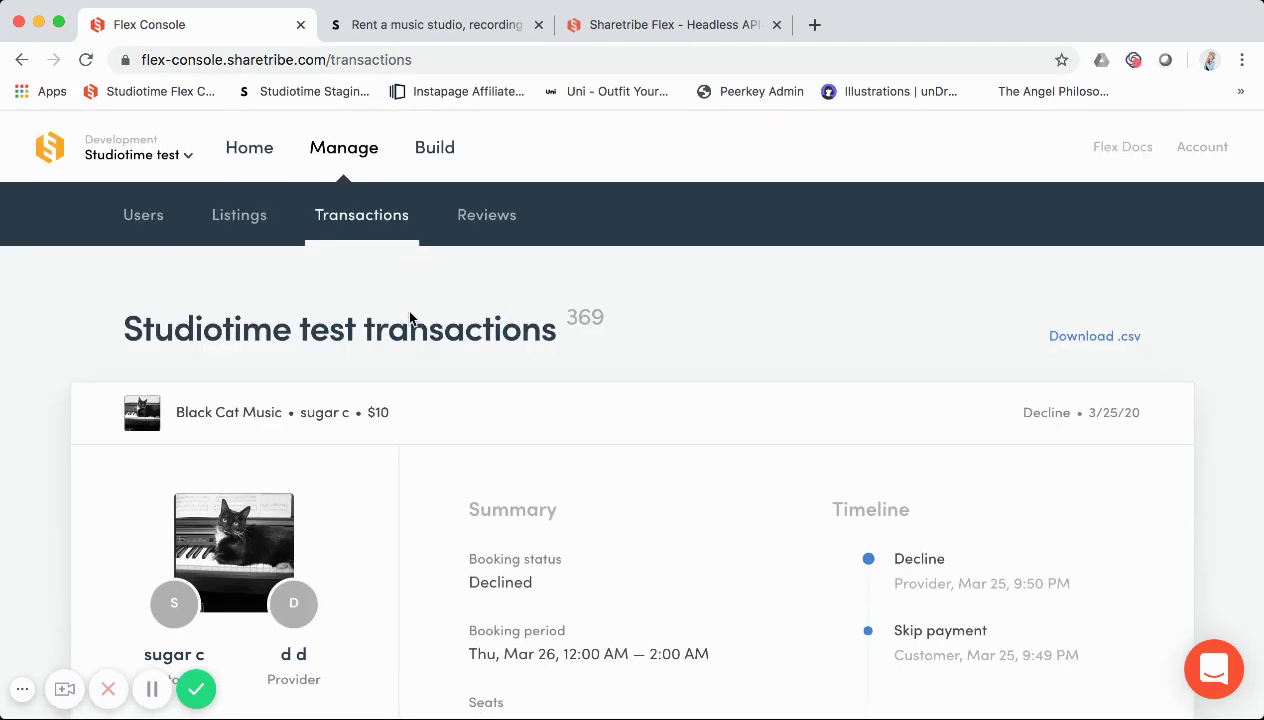
click(365, 414)
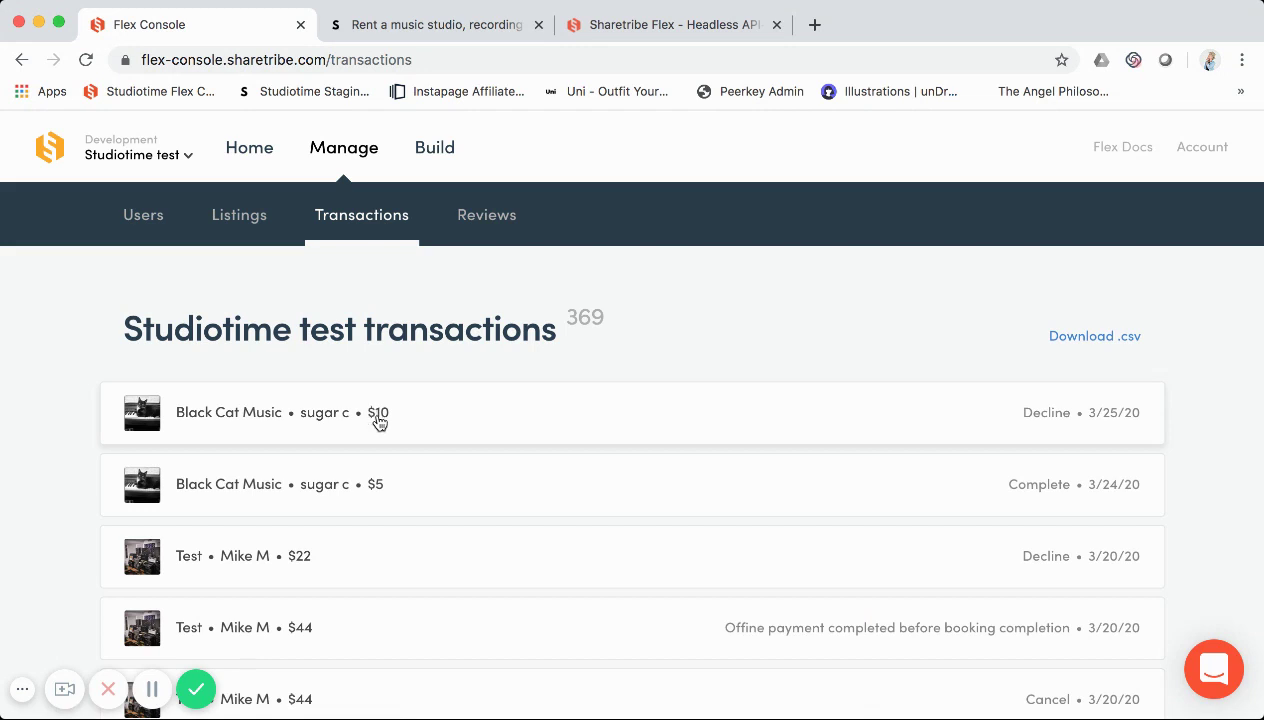
scroll(376, 420, down, 1)
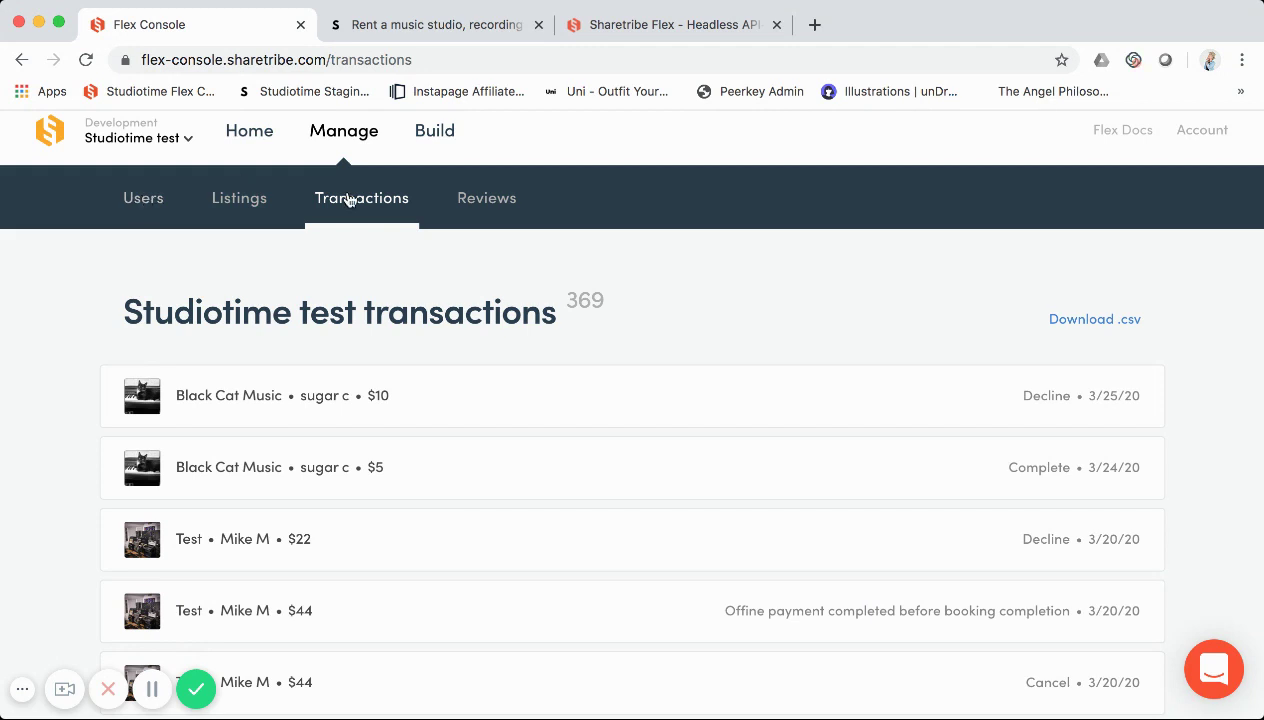
click(464, 202)
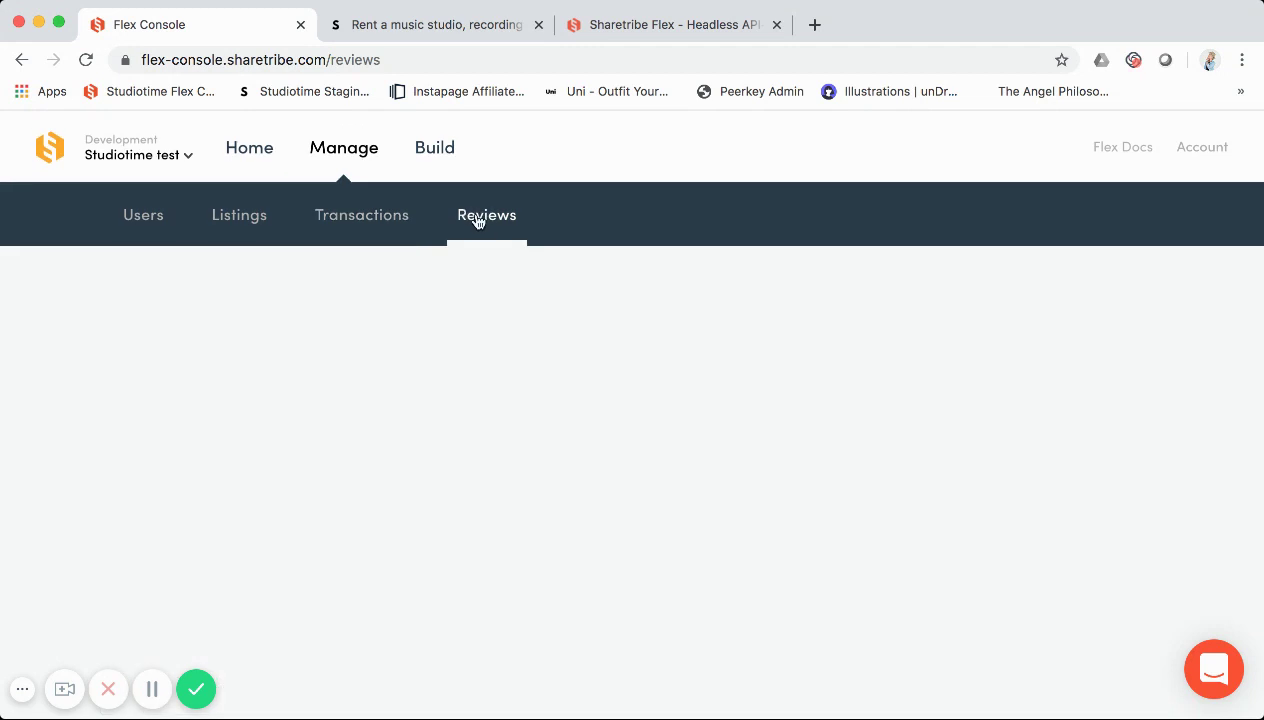
- Expand the newest 1-star review dated 1/8/19, read its text, then collapse it
scroll(516, 360, down, 2)
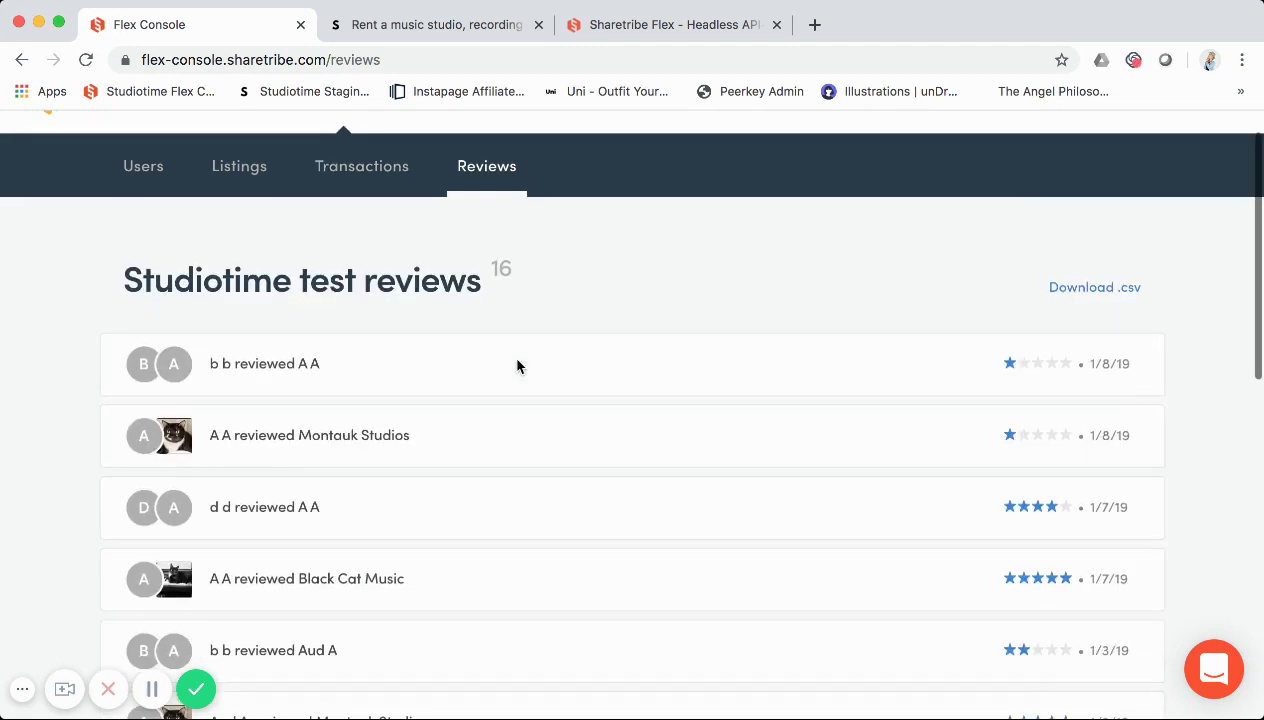
click(518, 348)
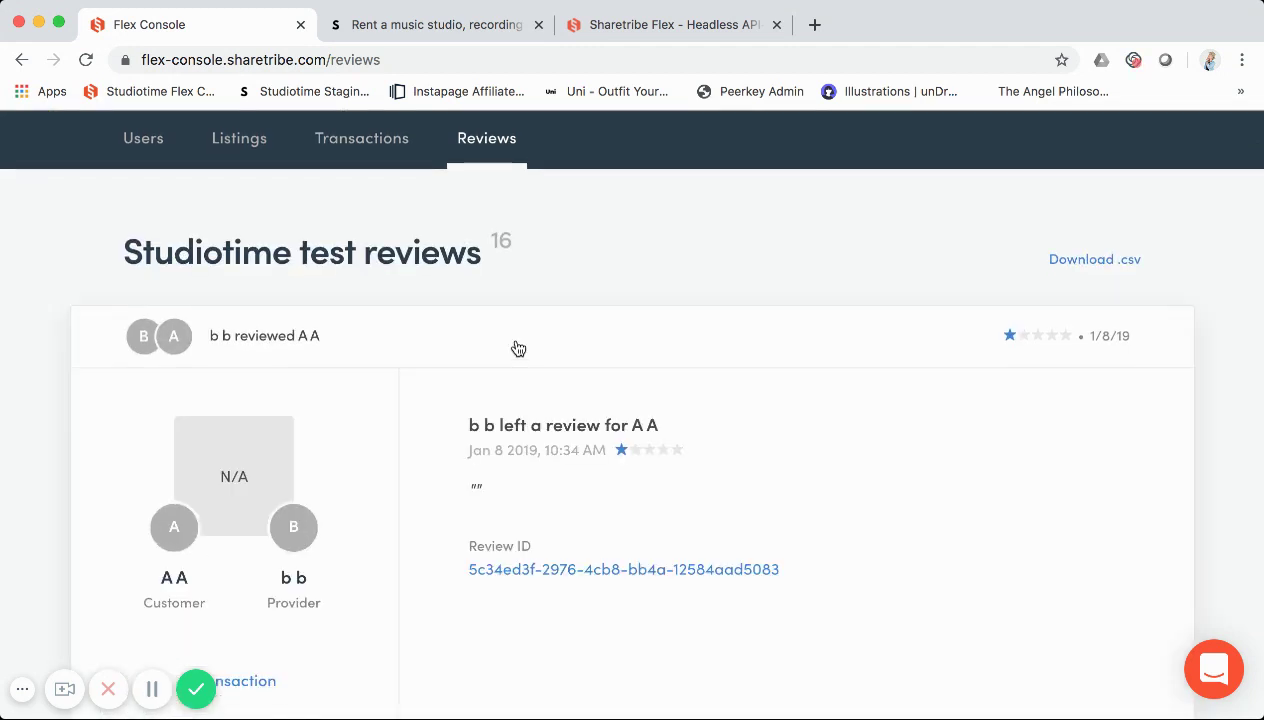
scroll(518, 370, down, 1)
scroll(518, 376, down, 2)
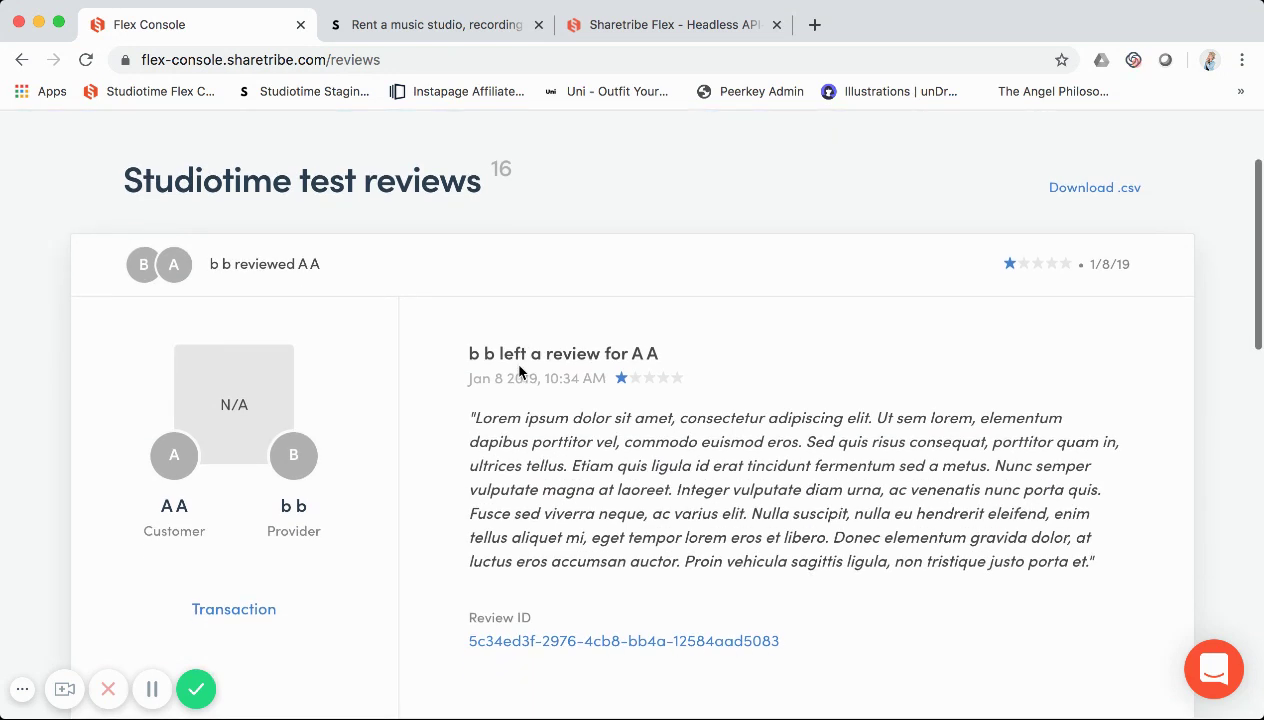
scroll(537, 433, down, 1)
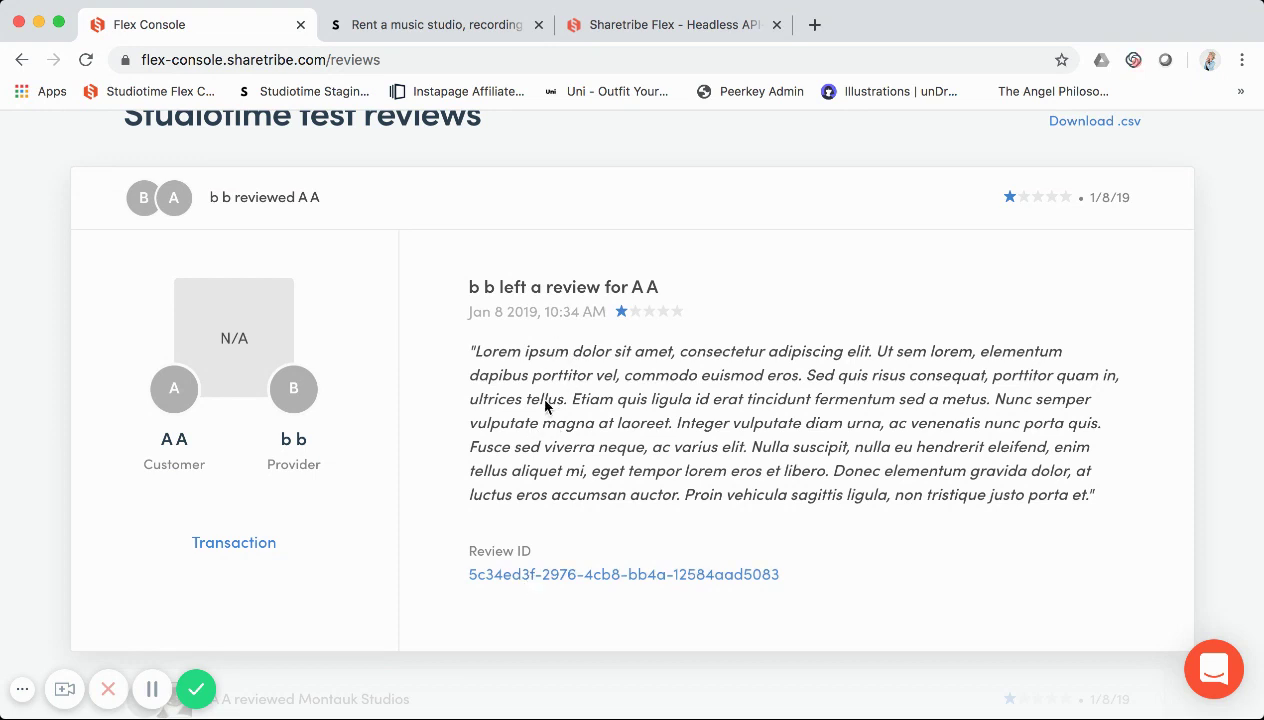
scroll(580, 395, down, 1)
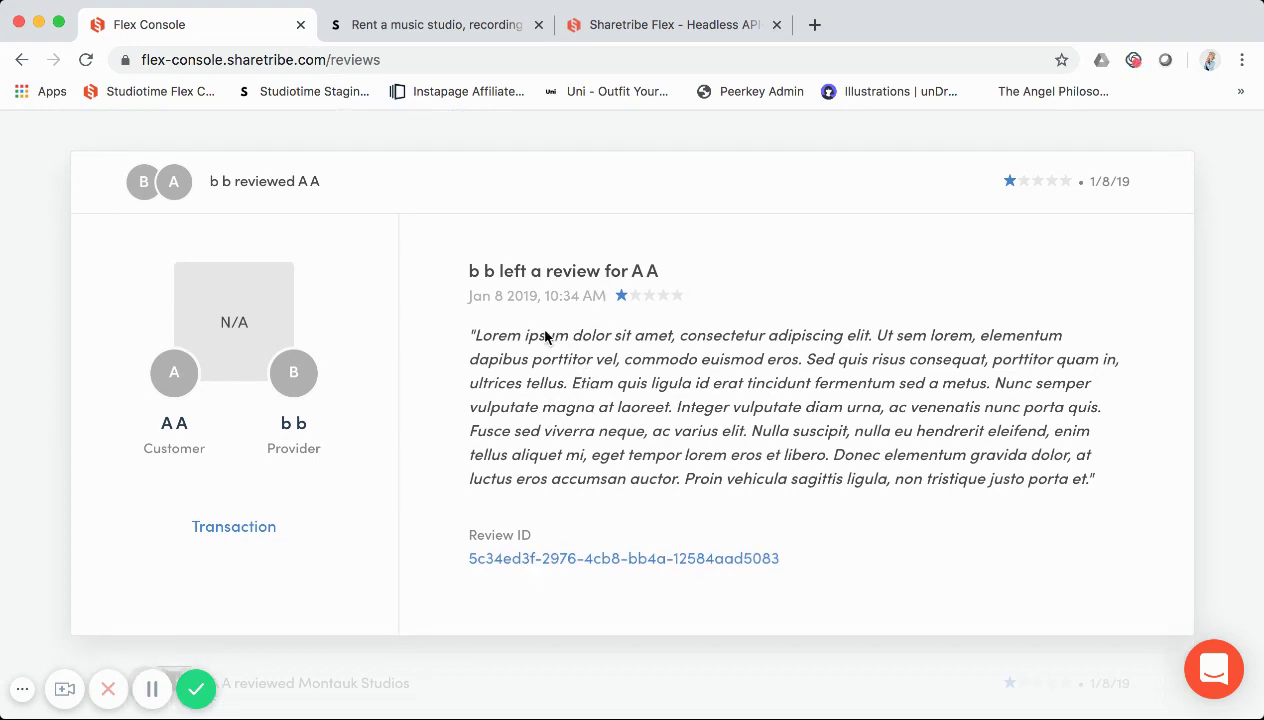
scroll(545, 337, down, 2)
scroll(545, 333, up, 3)
click(532, 204)
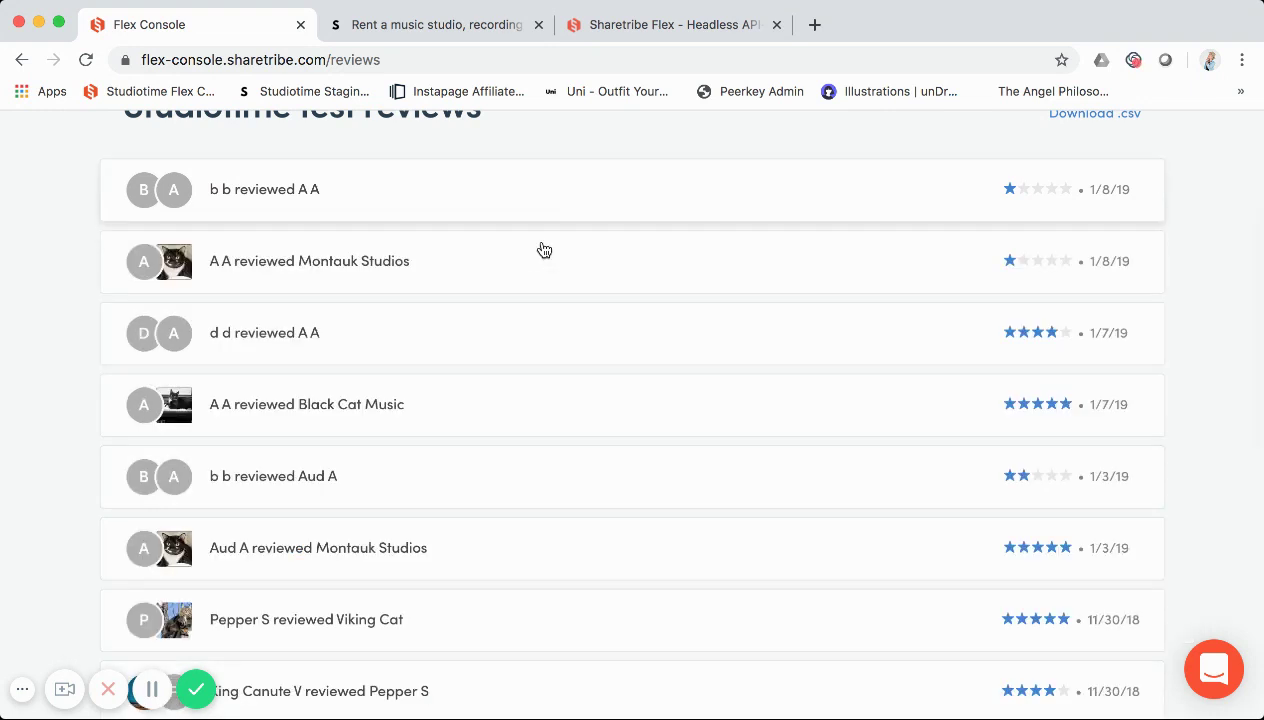
scroll(544, 250, up, 5)
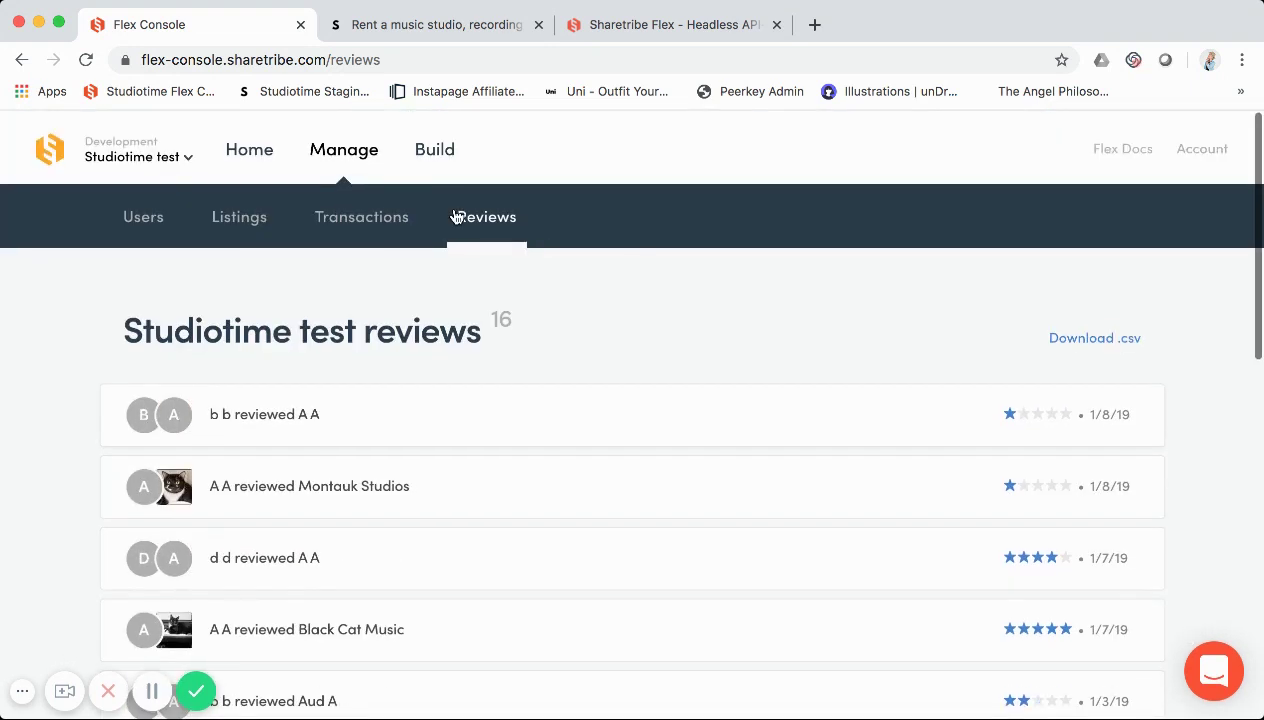